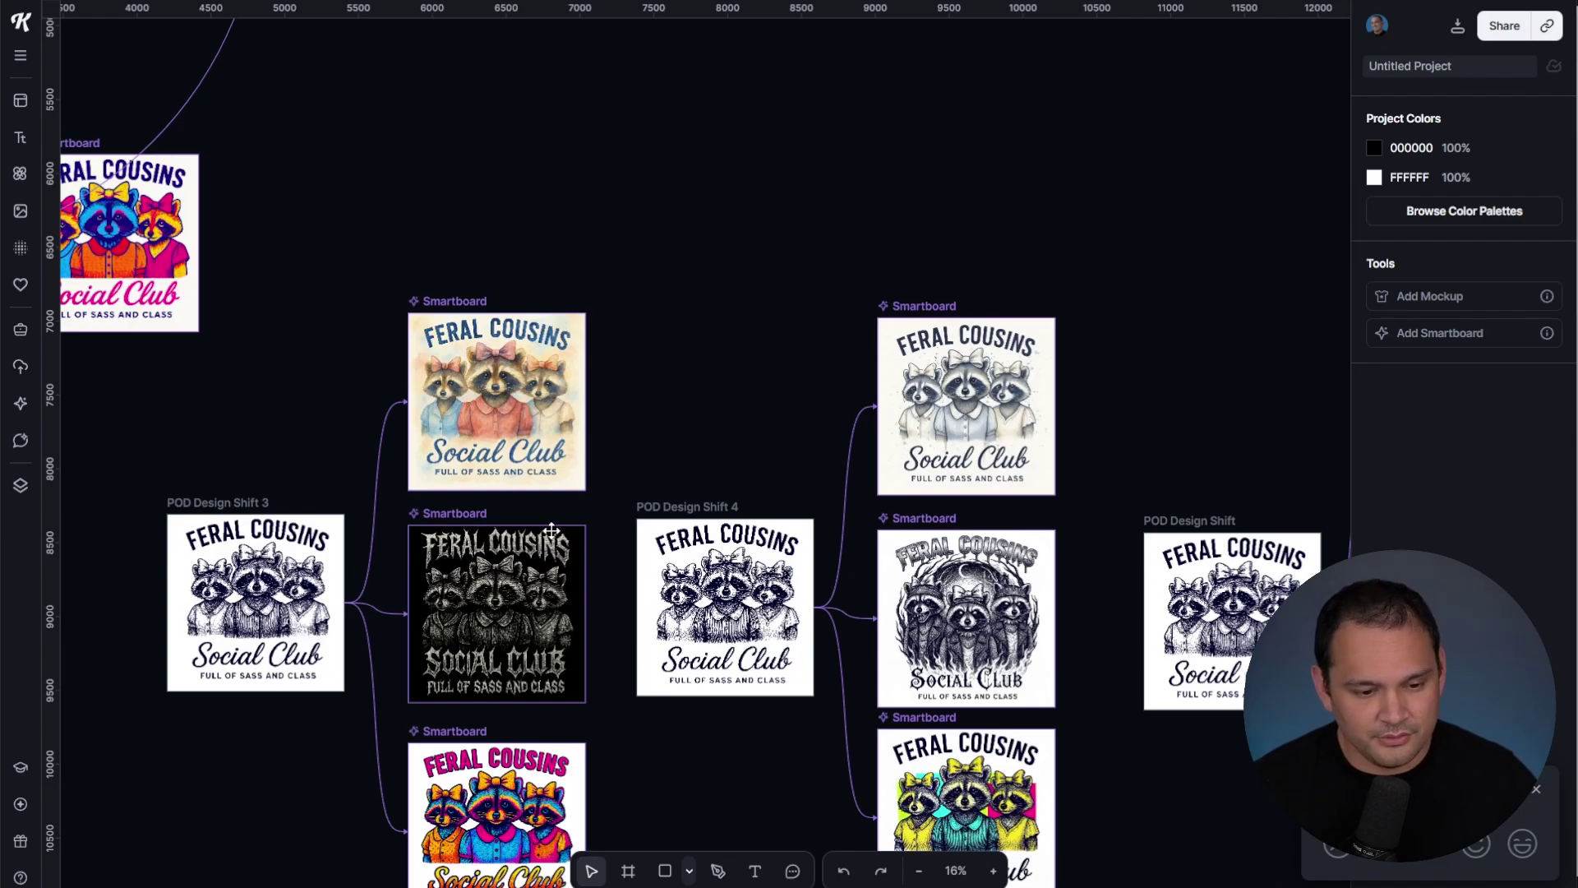
Step: Examine the Smartboard variations of POD Design Shift 3 and check the watercolor version's model and prompt
scroll(608, 542, "down", 5)
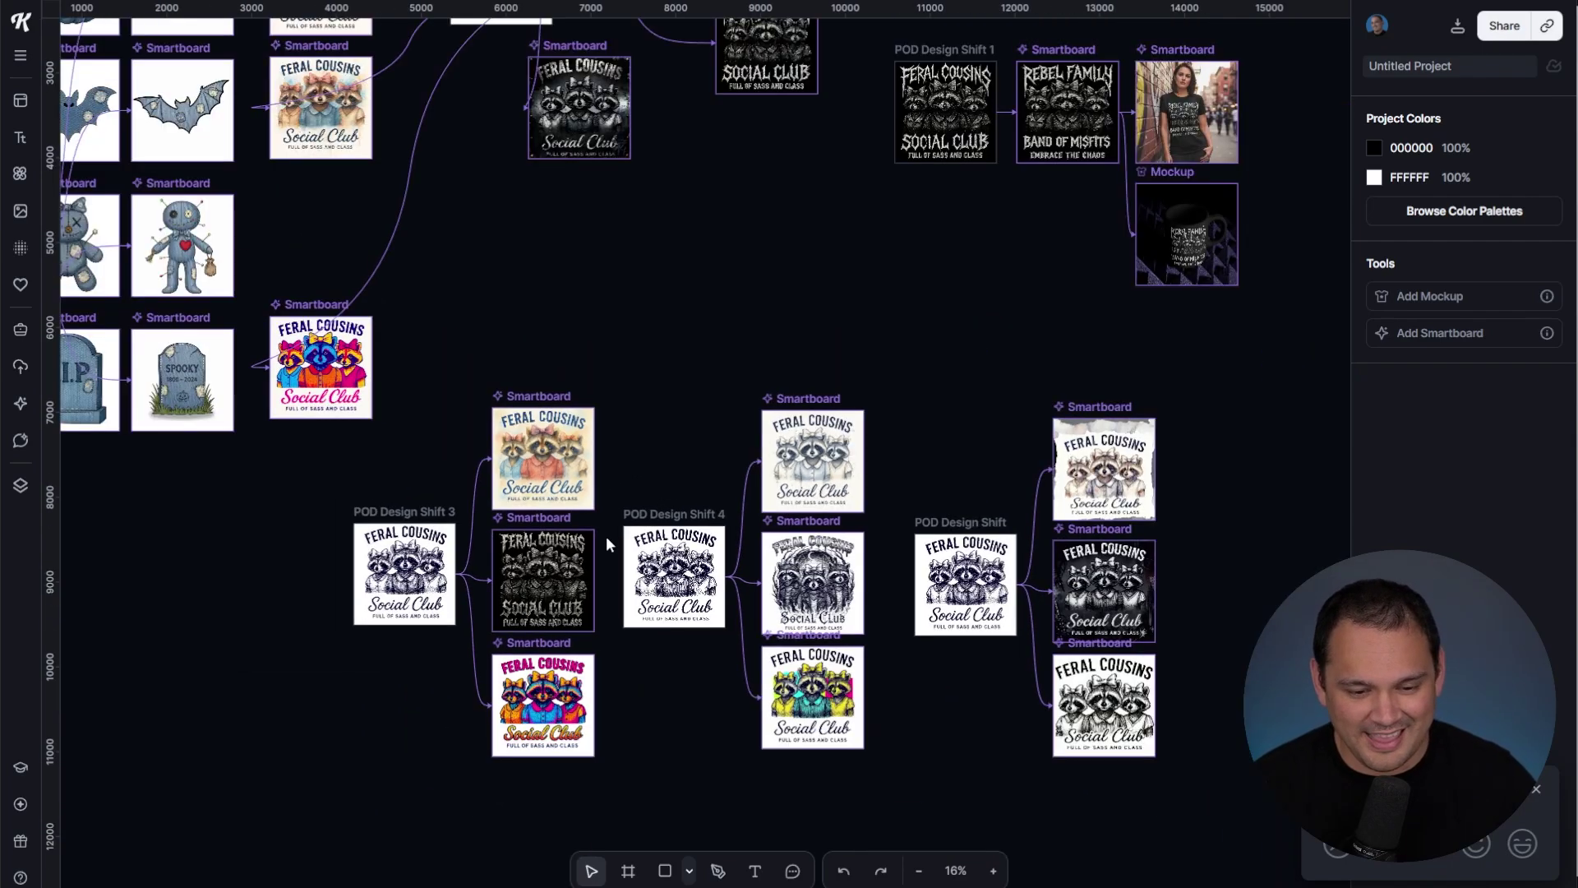
scroll(651, 547, "up", 4)
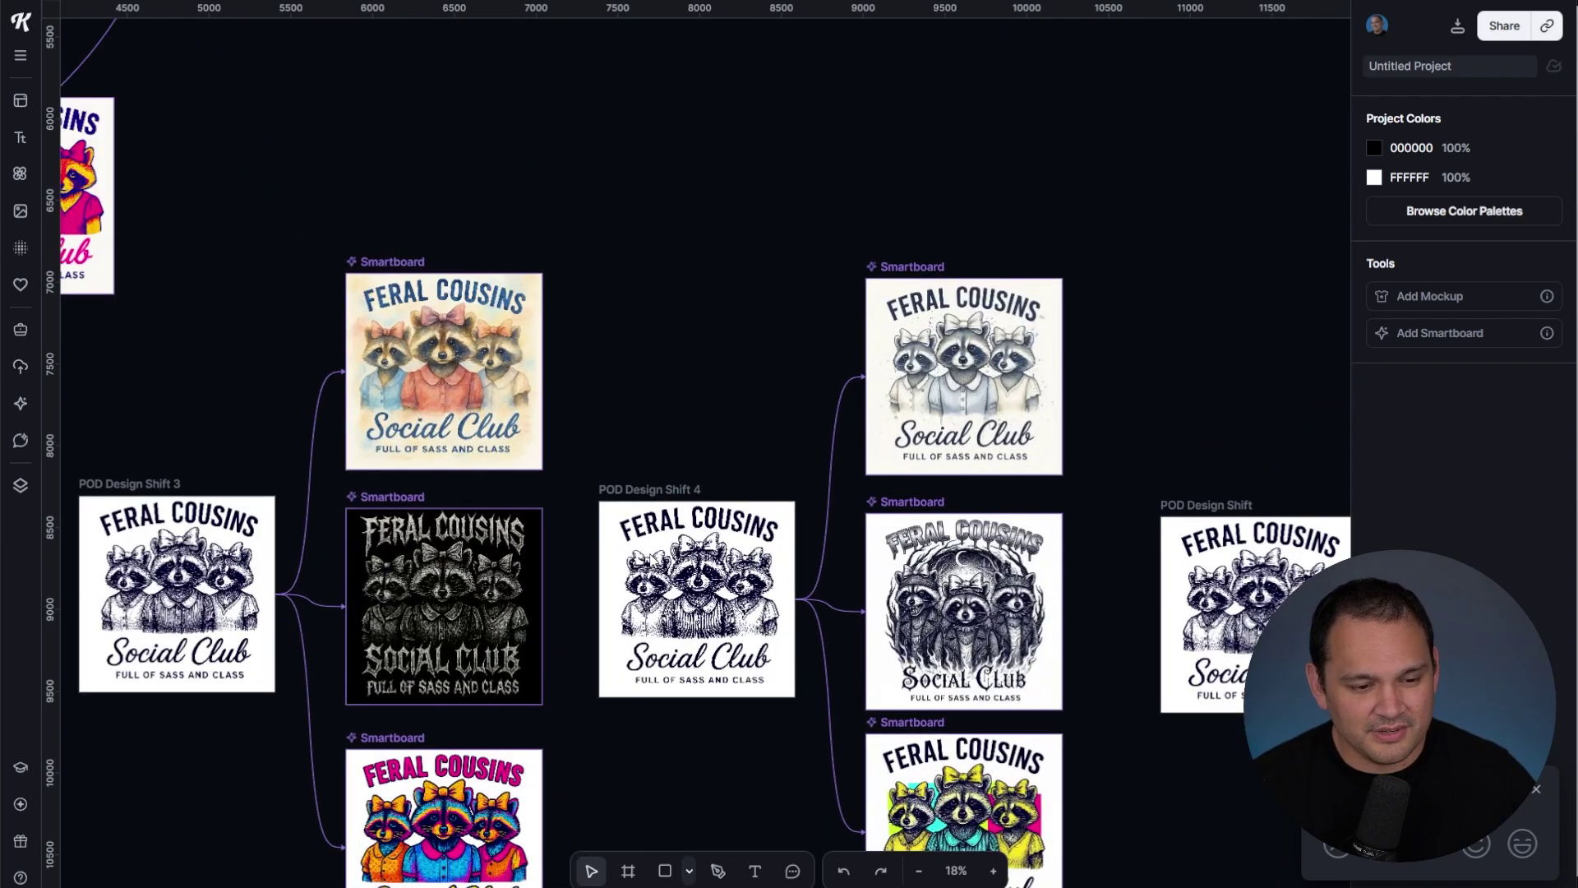
scroll(651, 552, "up", 1)
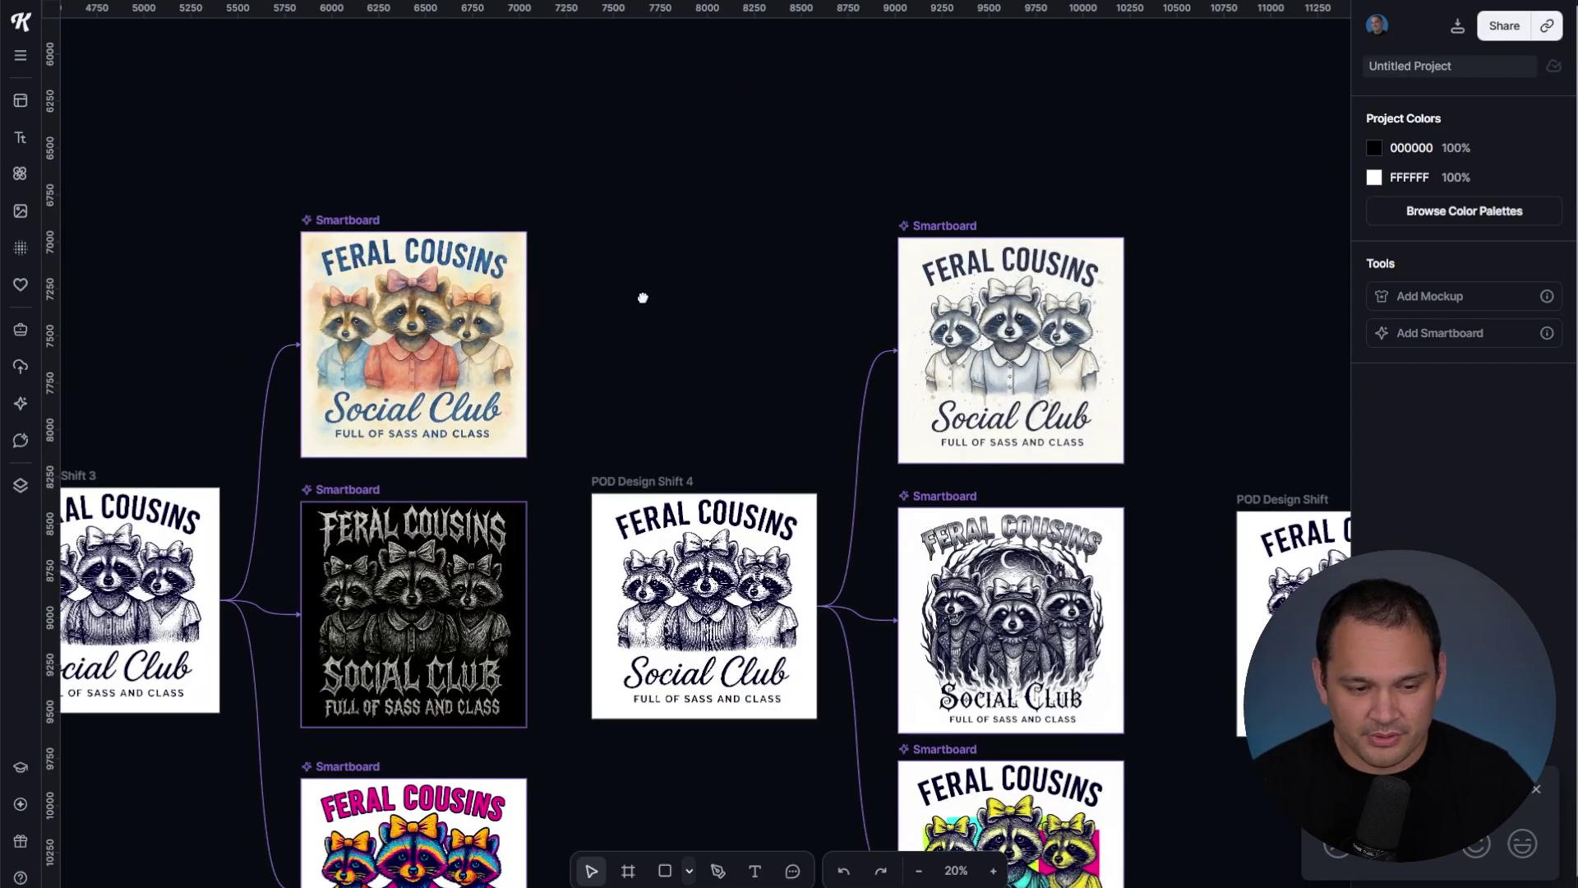
left_click_drag(643, 298, 871, 165)
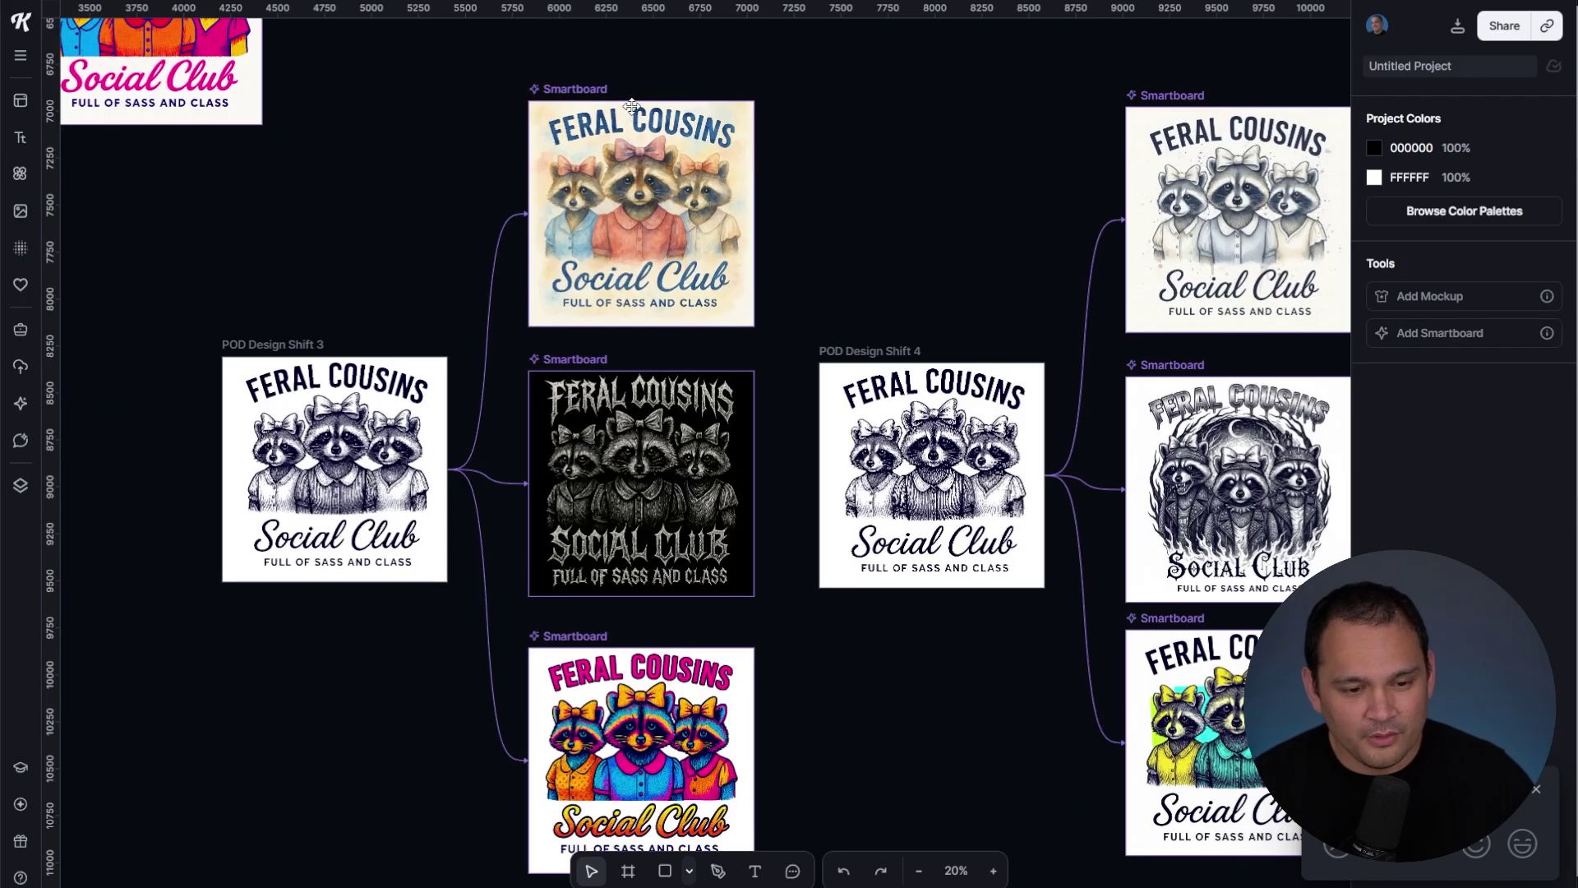
scroll(504, 353, "up", 3)
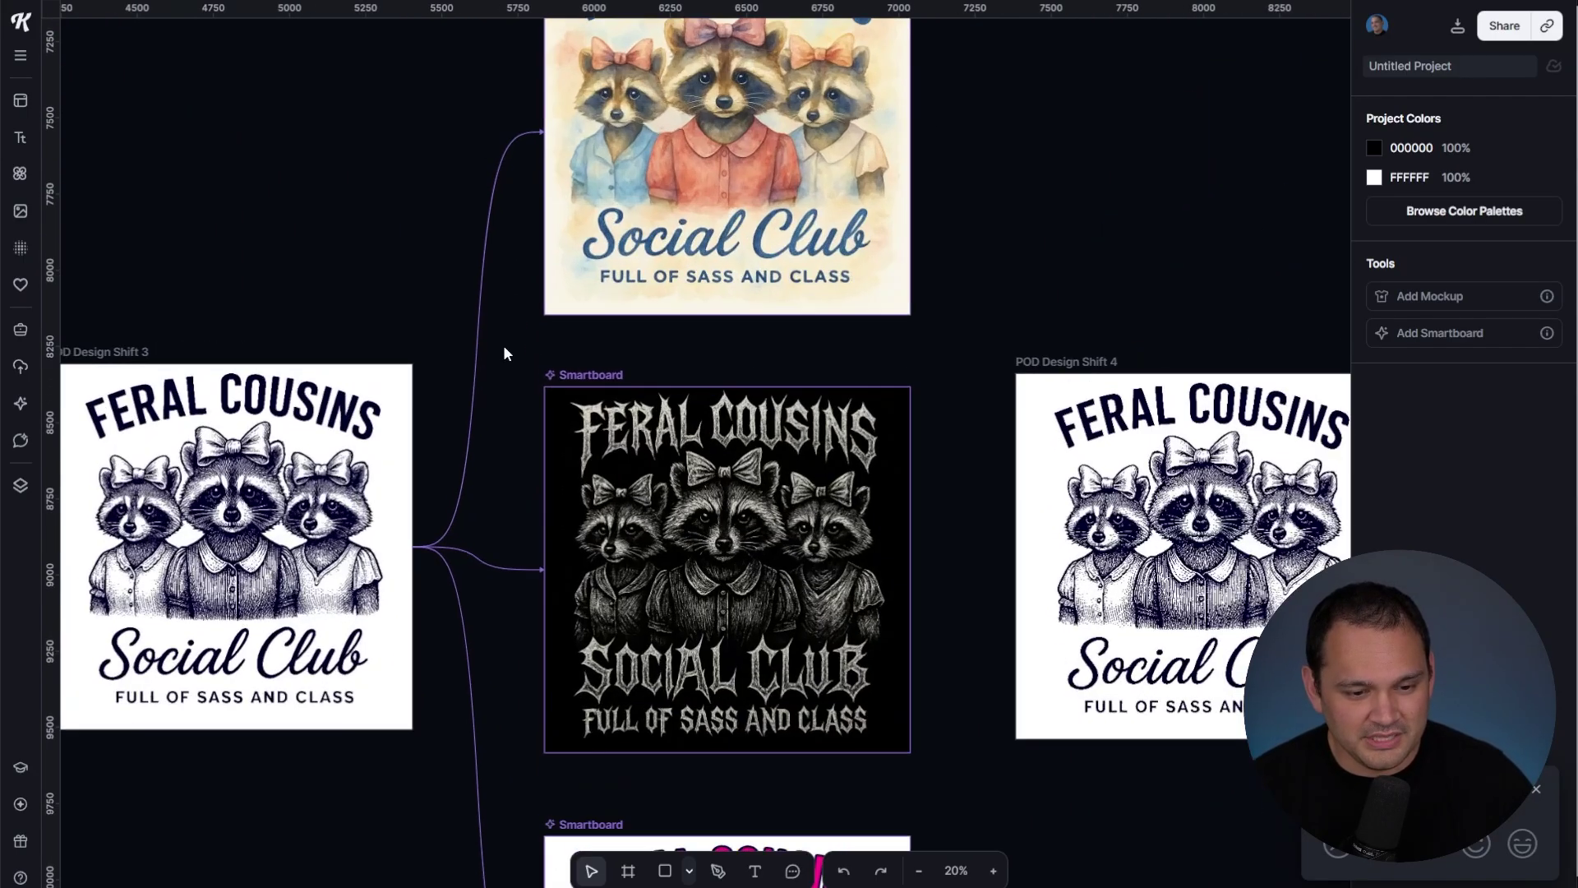
scroll(504, 355, "up", 2)
scroll(408, 176, "up", 3)
left_click(1019, 180)
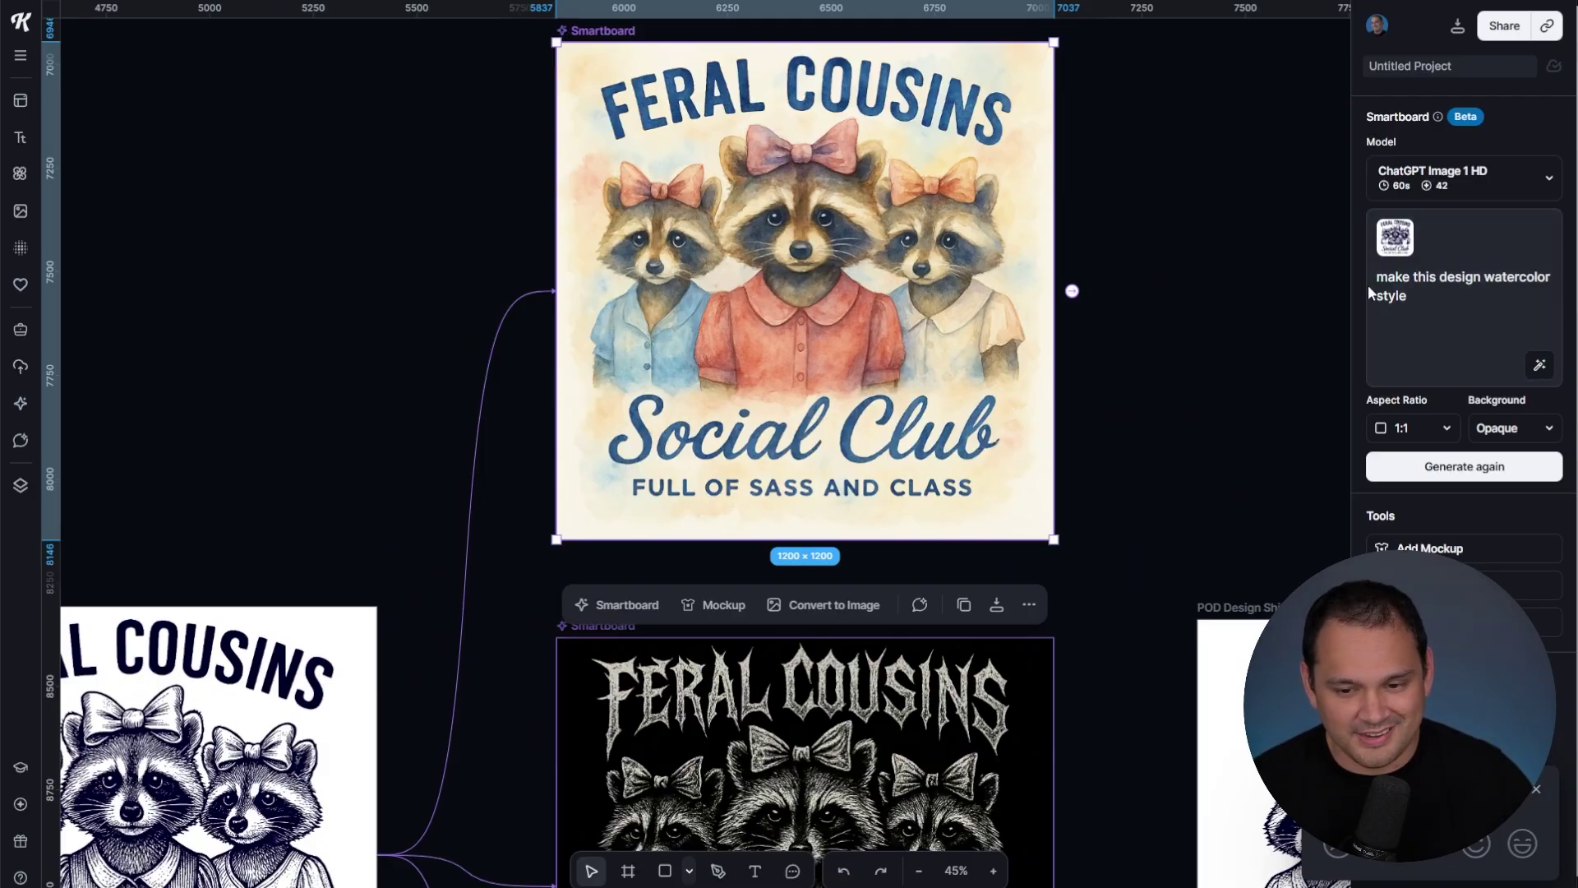
Step: Check the settings of the black metal-style and pop art Smartboards in the POD Design Shift 3 group and compare their artwork
left_click(808, 758)
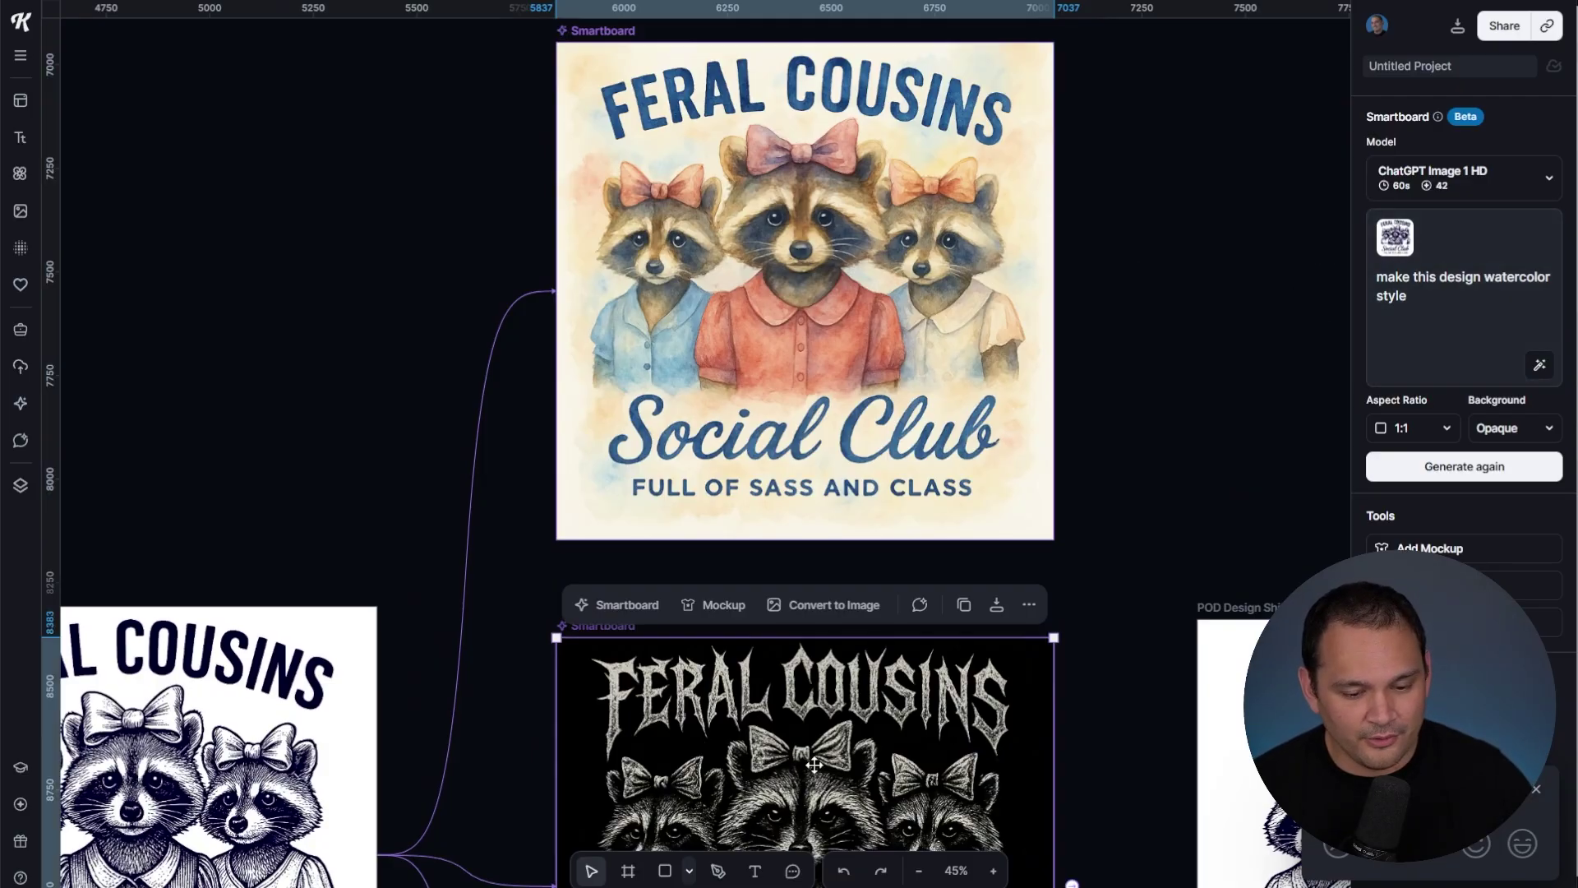
scroll(1116, 575, "down", 5)
left_click(981, 772)
left_click(1039, 700)
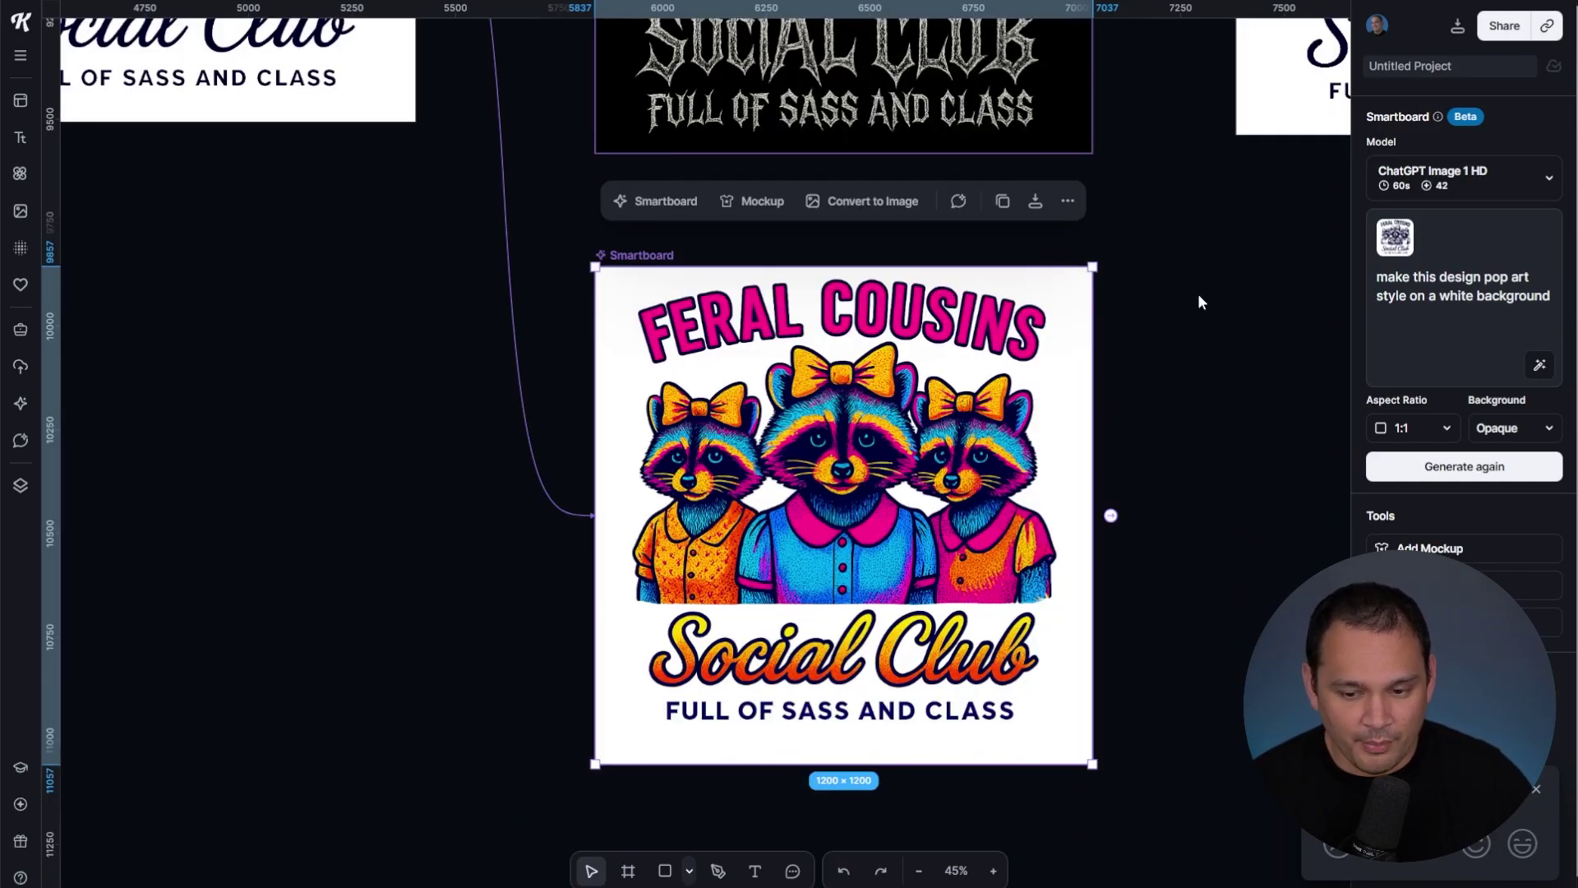
scroll(1145, 721, "up", 12)
scroll(1180, 476, "up", 3)
scroll(1190, 622, "down", 10)
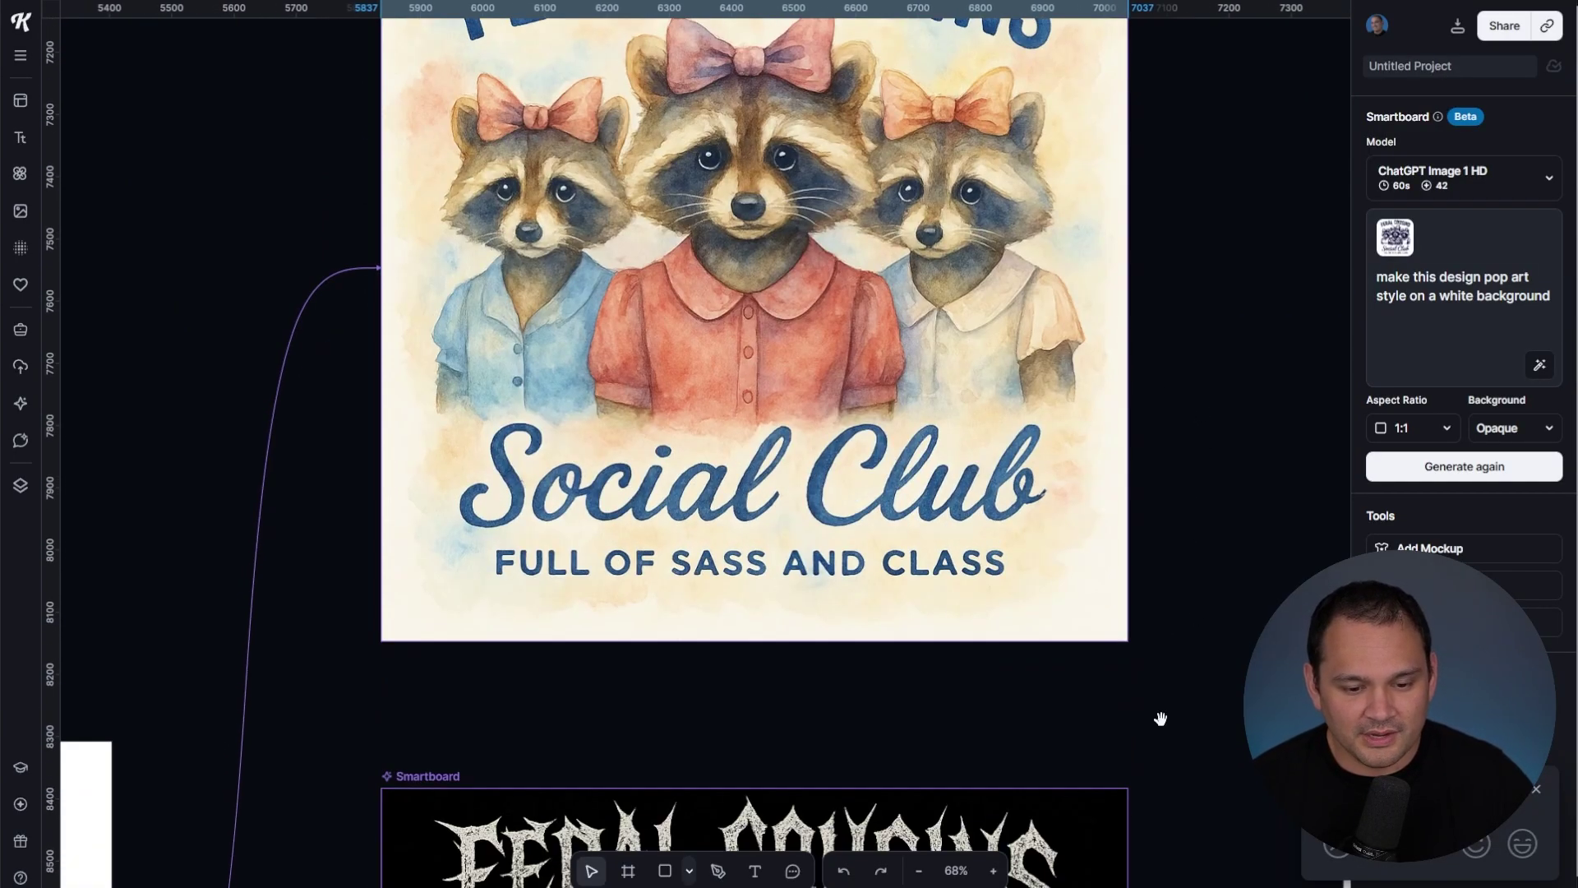
scroll(1083, 614, "down", 9)
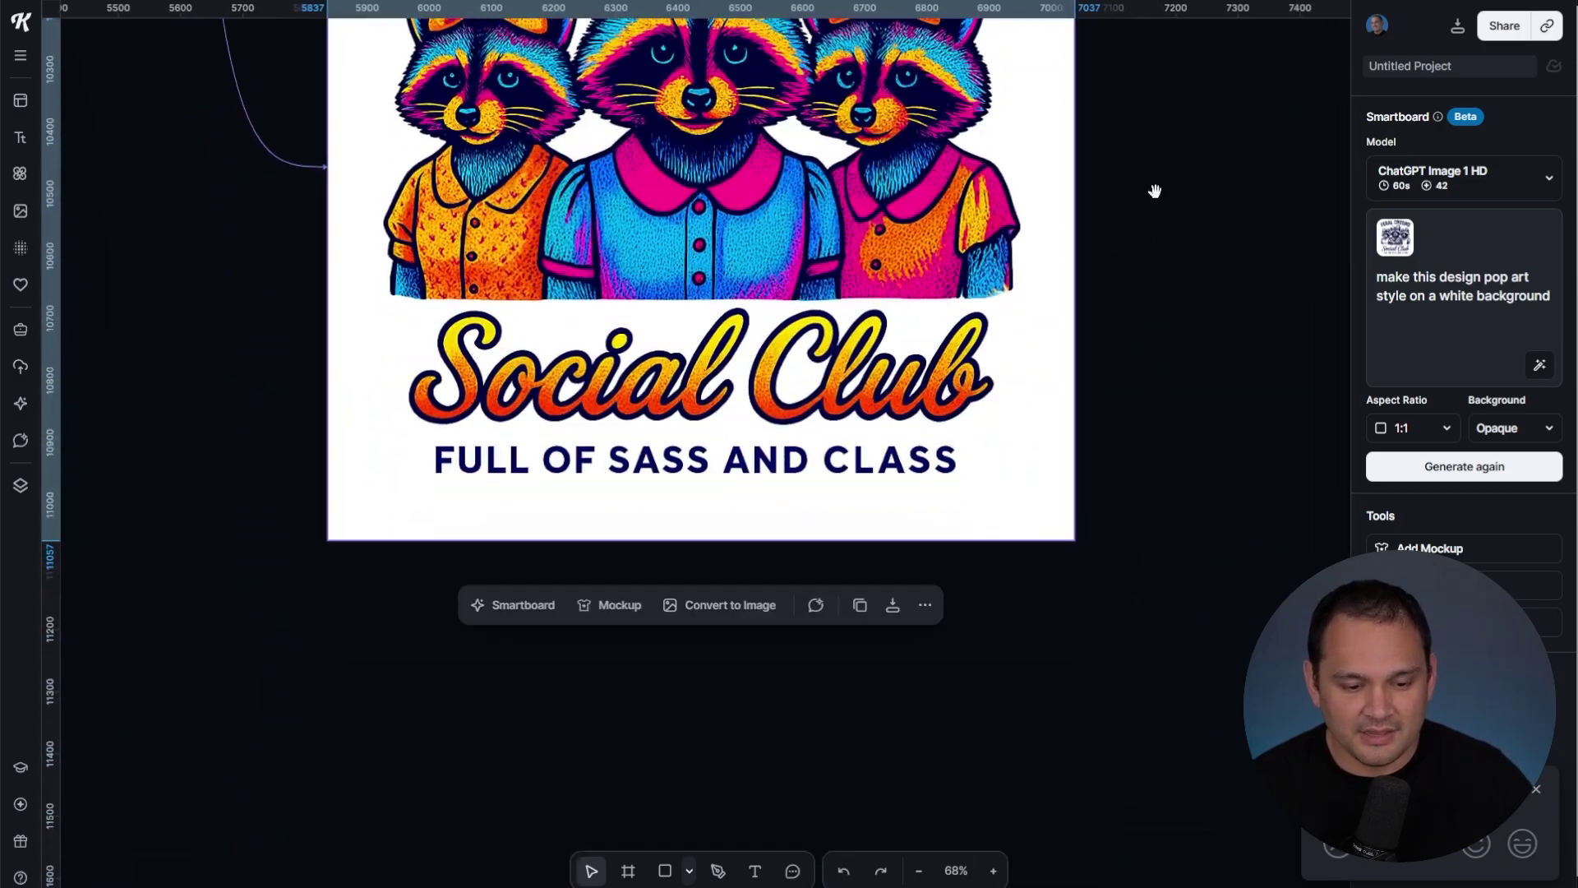
Step: Inspect the watercolor Smartboard of POD Design Shift 4 and check its model and prompt
left_click_drag(1154, 191, 307, 712)
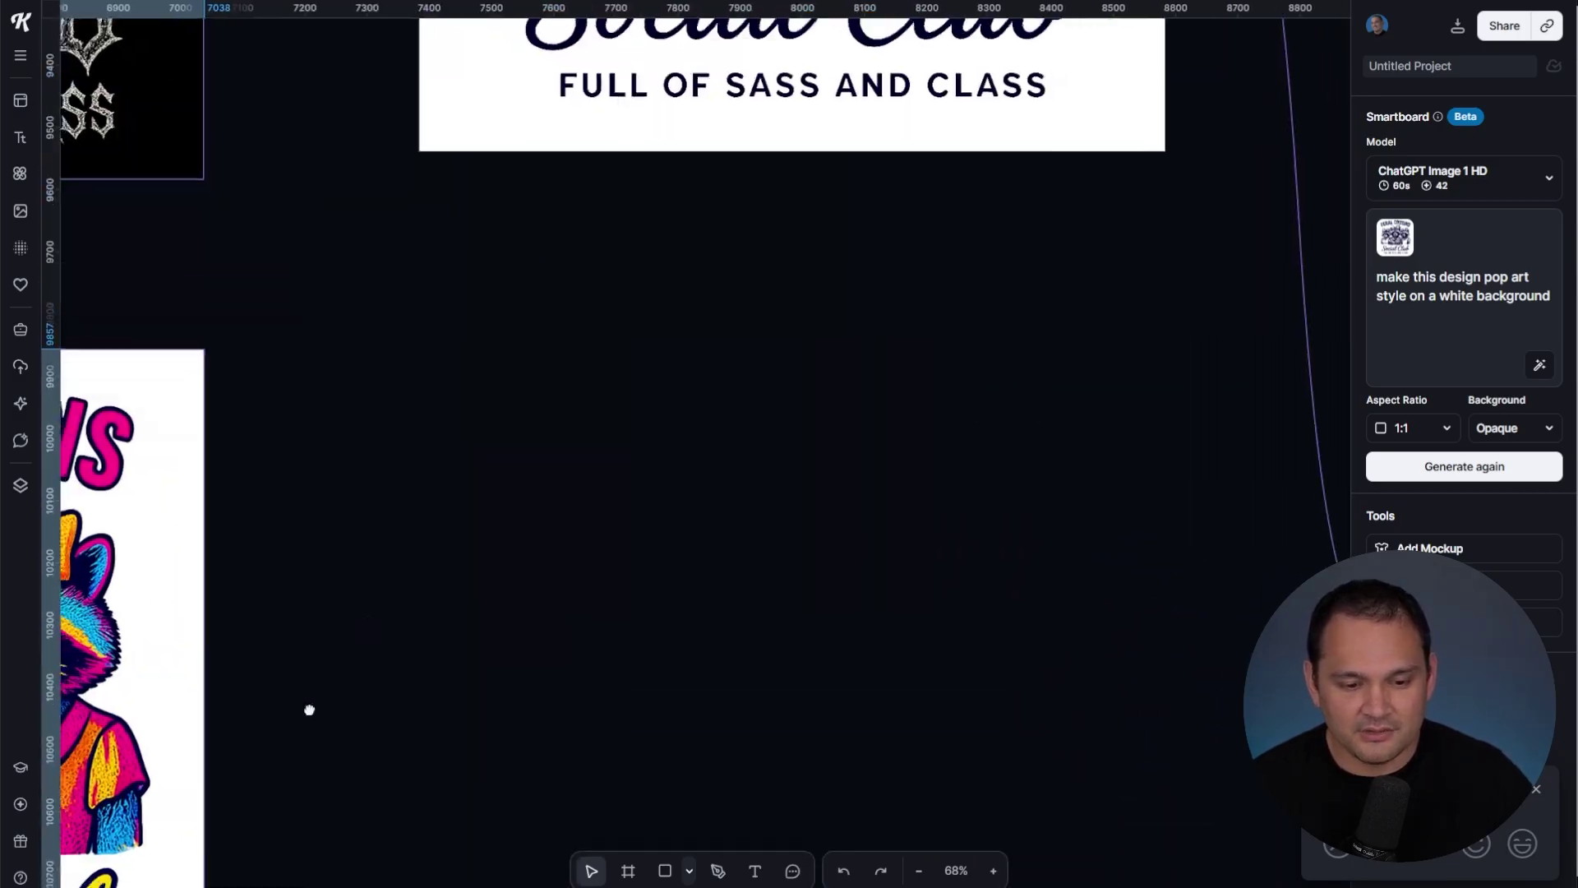
left_click_drag(740, 206, 370, 830)
left_click_drag(819, 215, 257, 743)
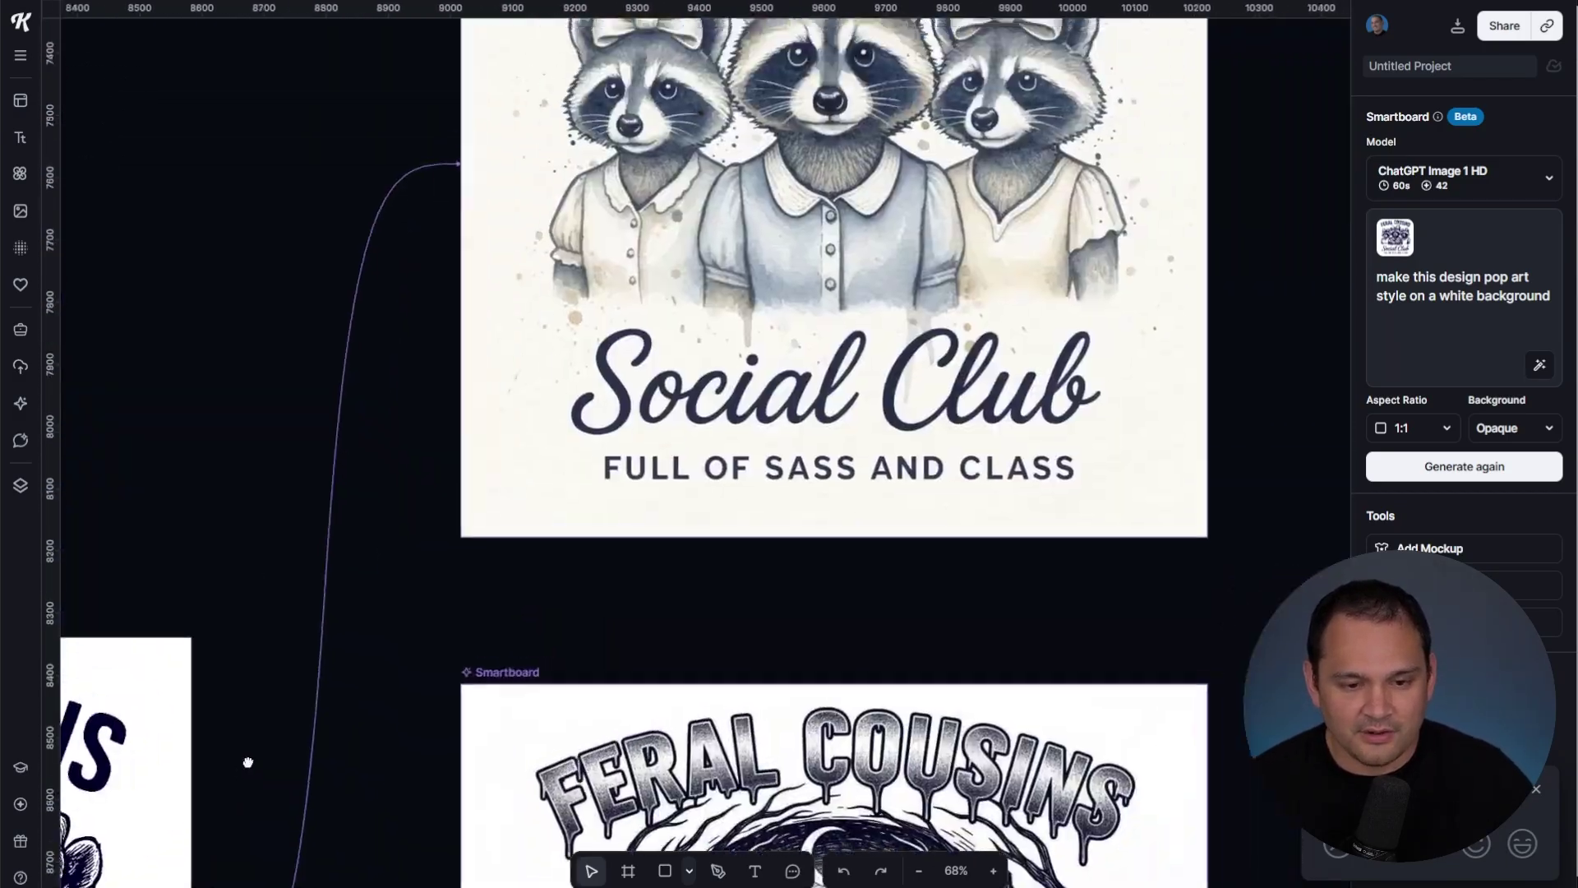
left_click_drag(866, 172, 607, 537)
left_click(682, 174)
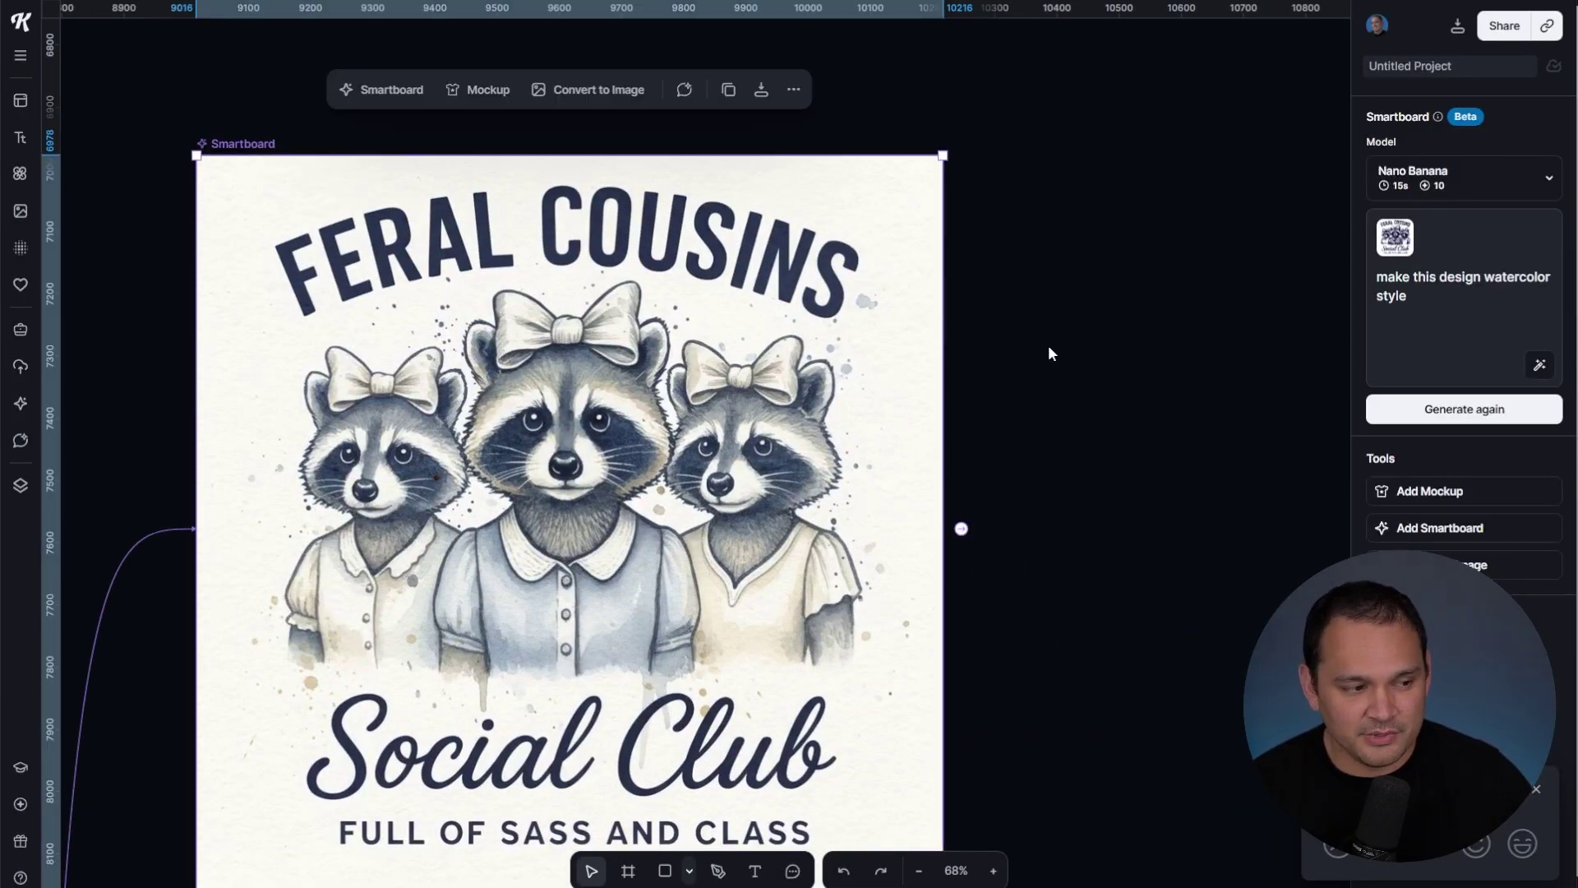
left_click(1077, 641)
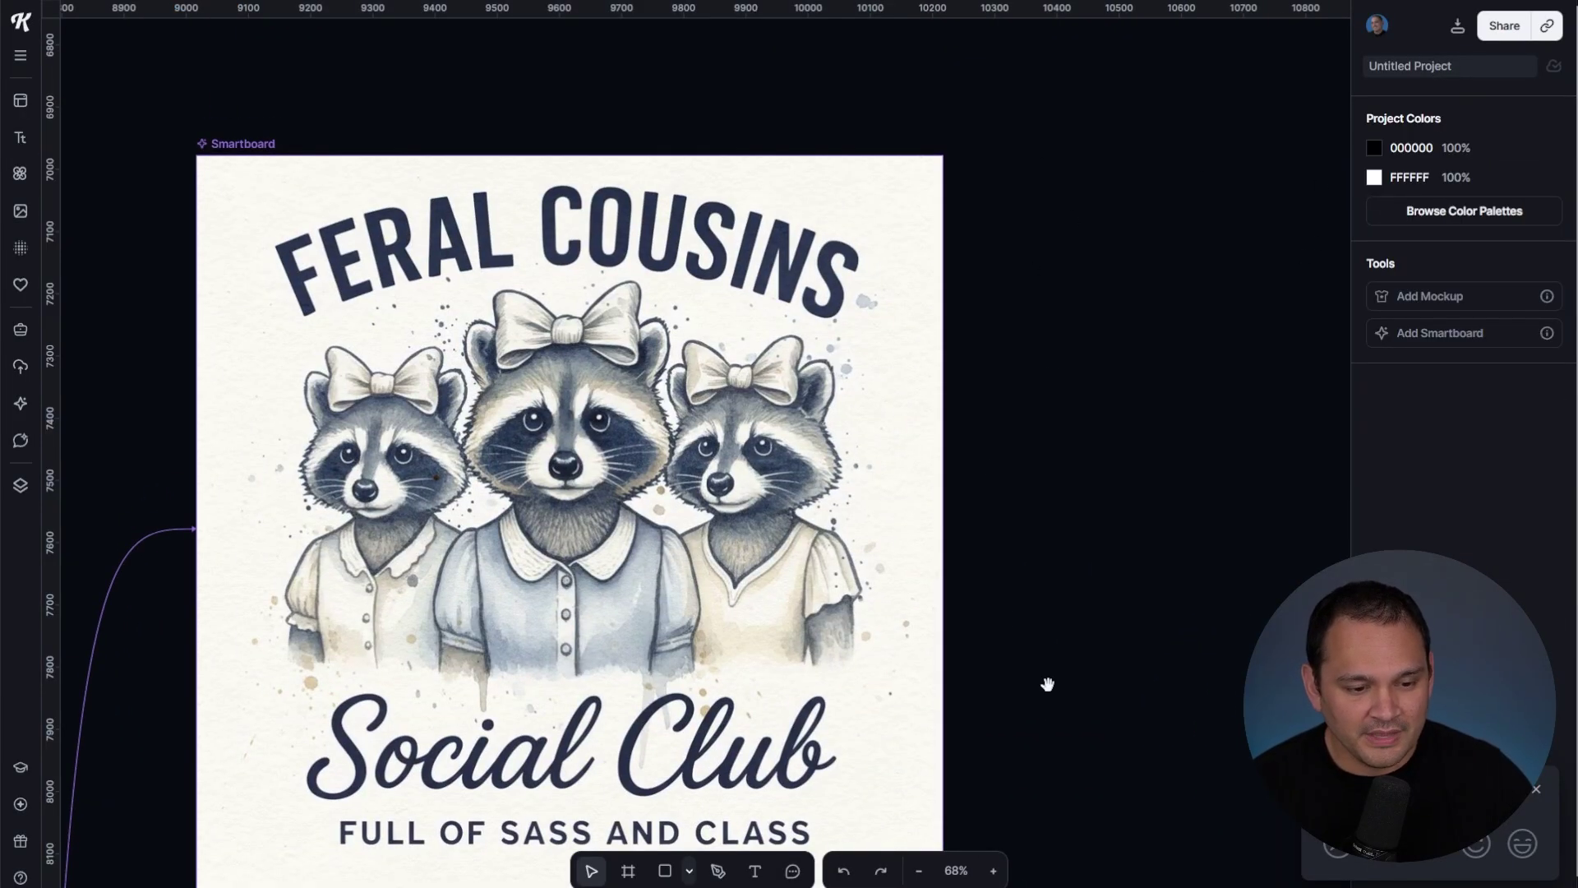
Step: Examine the flaming gothic and pop art raccoon variations of POD Design Shift 4
left_click_drag(1046, 680, 1127, 592)
left_click_drag(1074, 737, 1067, 613)
scroll(1067, 613, "down", 10)
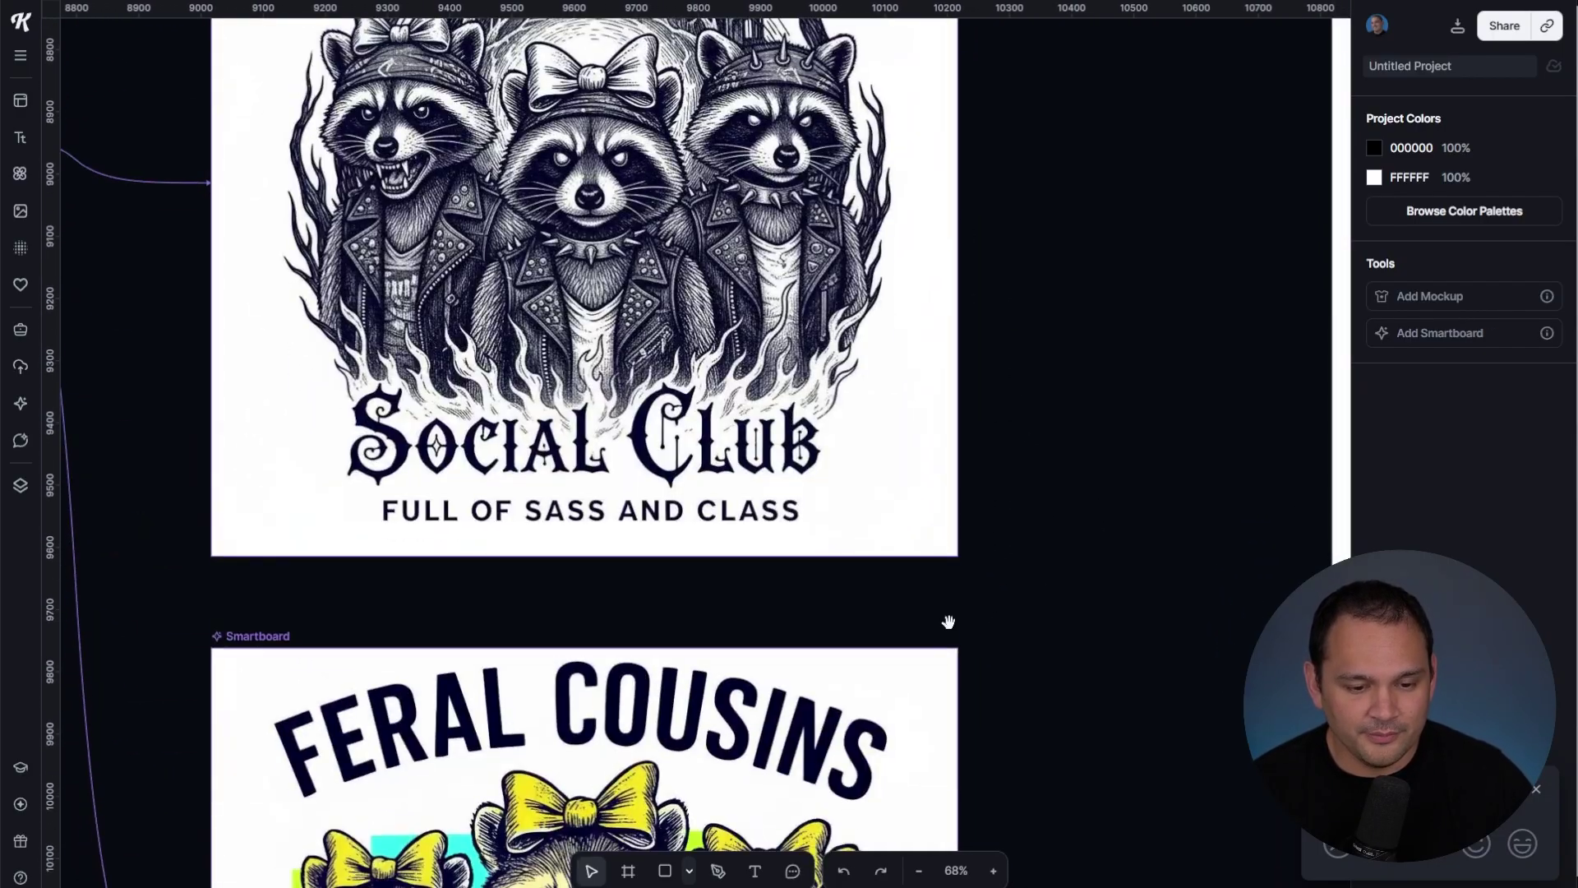
scroll(860, 574, "down", 6)
scroll(860, 578, "down", 3)
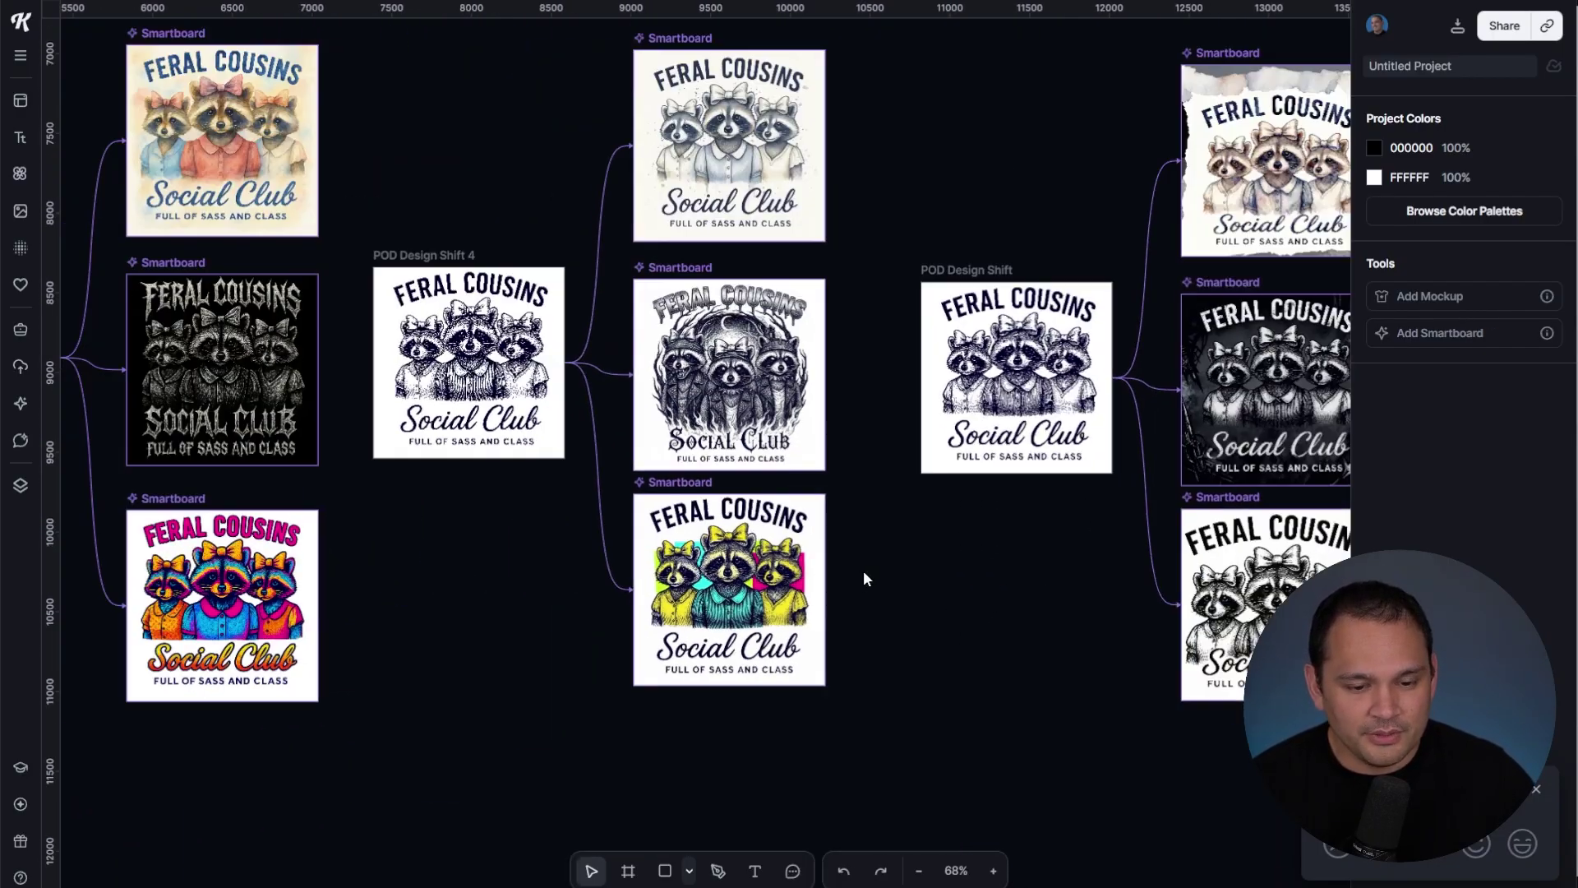
Step: Inspect the torn-paper watercolor Smartboard of POD Design Shift and review the image models available for it
left_click_drag(978, 515, 635, 801)
scroll(763, 628, "up", 10)
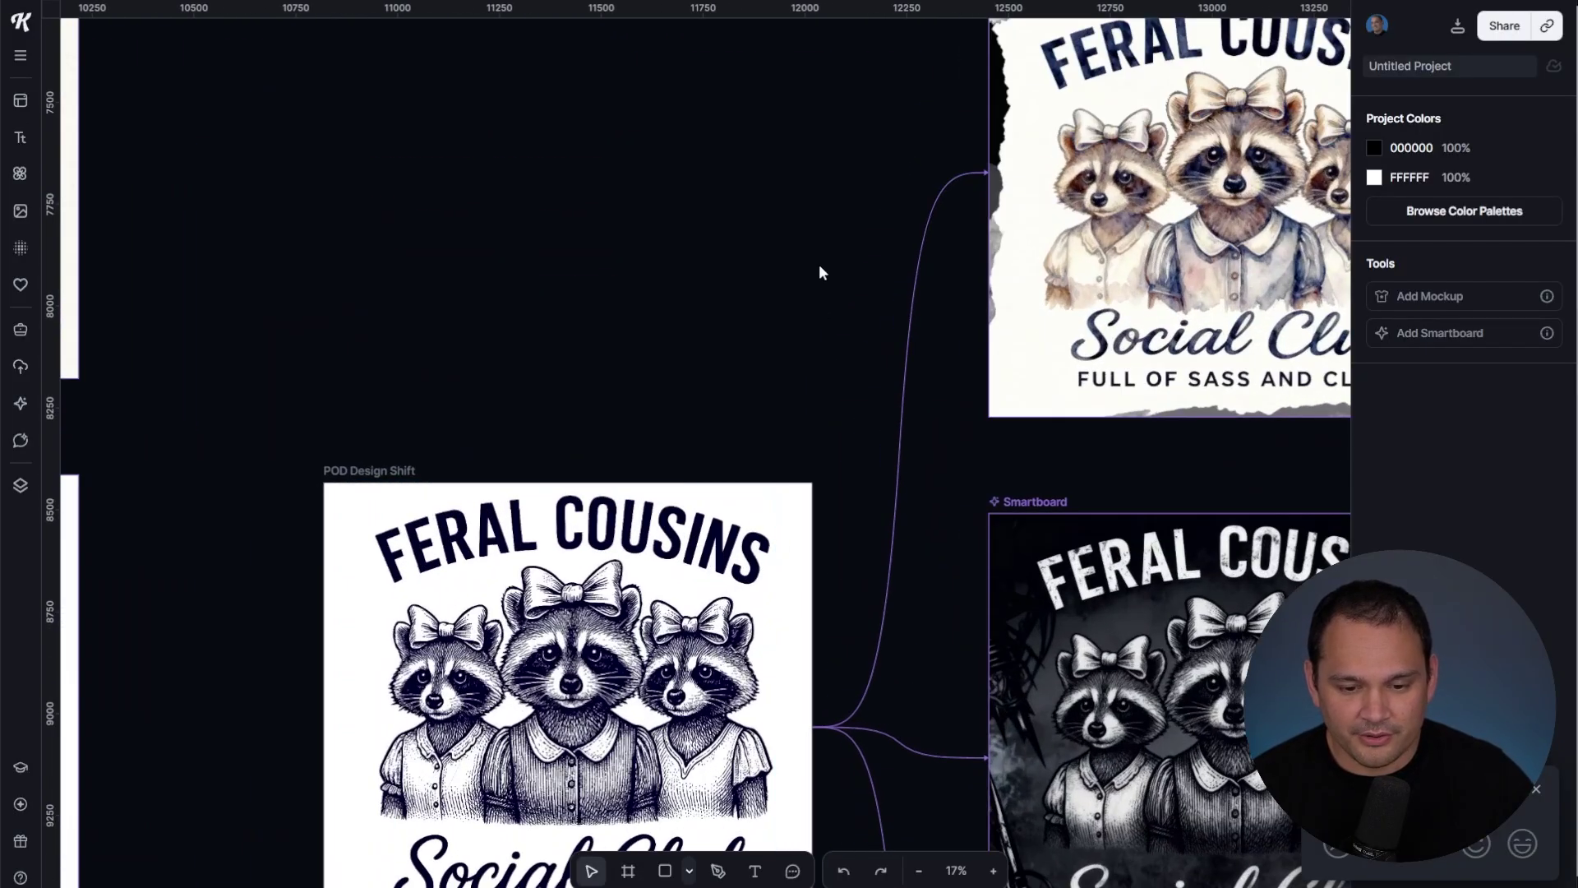
left_click_drag(817, 271, 440, 483)
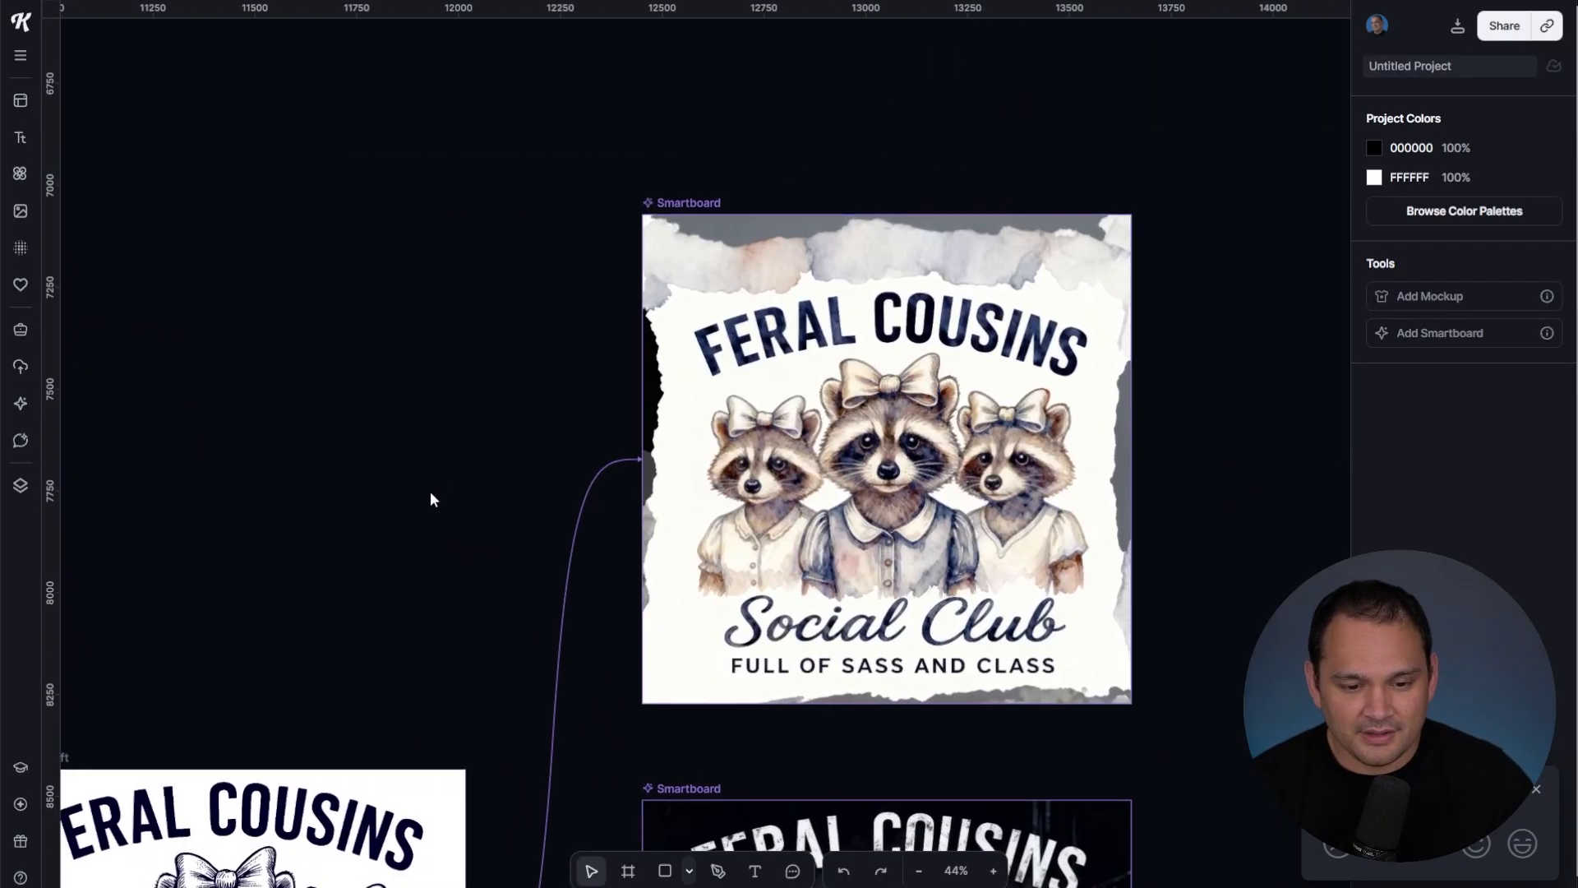
scroll(407, 512, "up", 5)
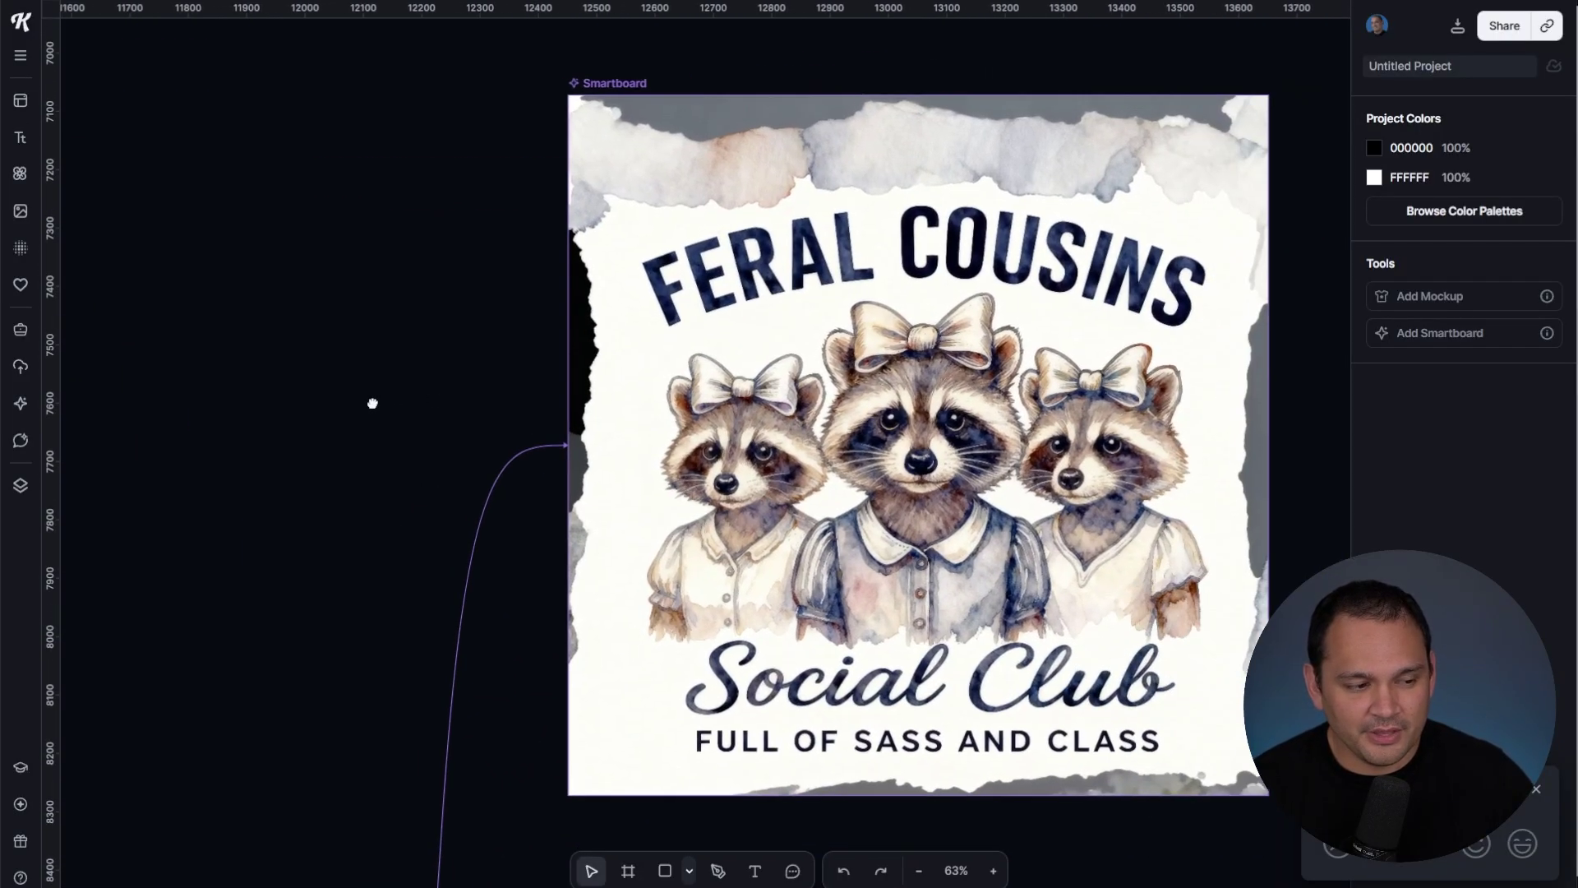
left_click_drag(372, 404, 305, 415)
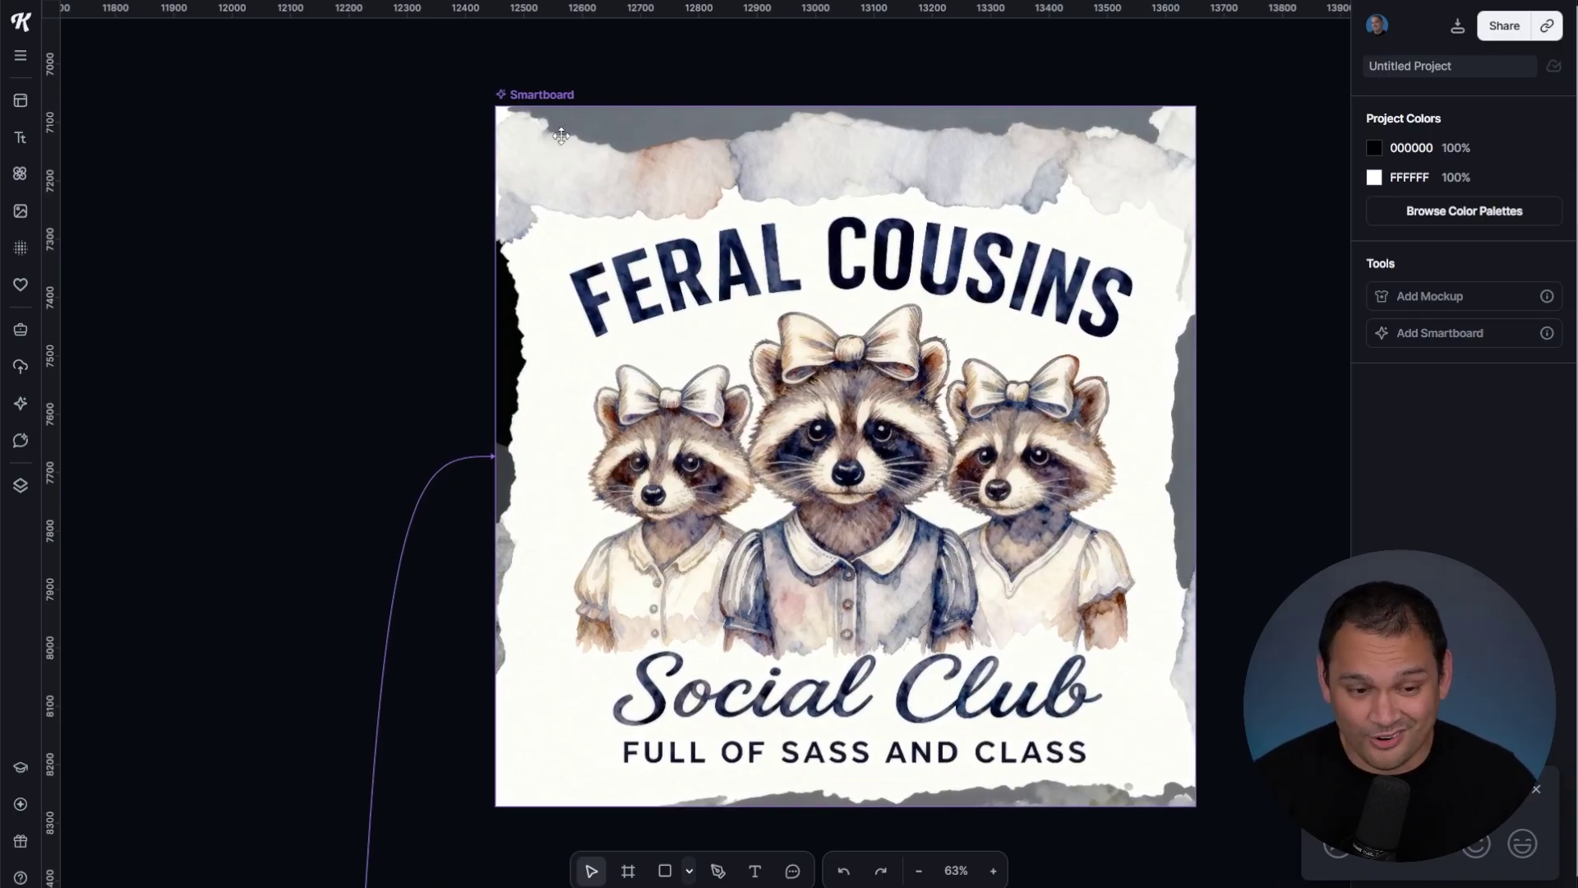
left_click(547, 95)
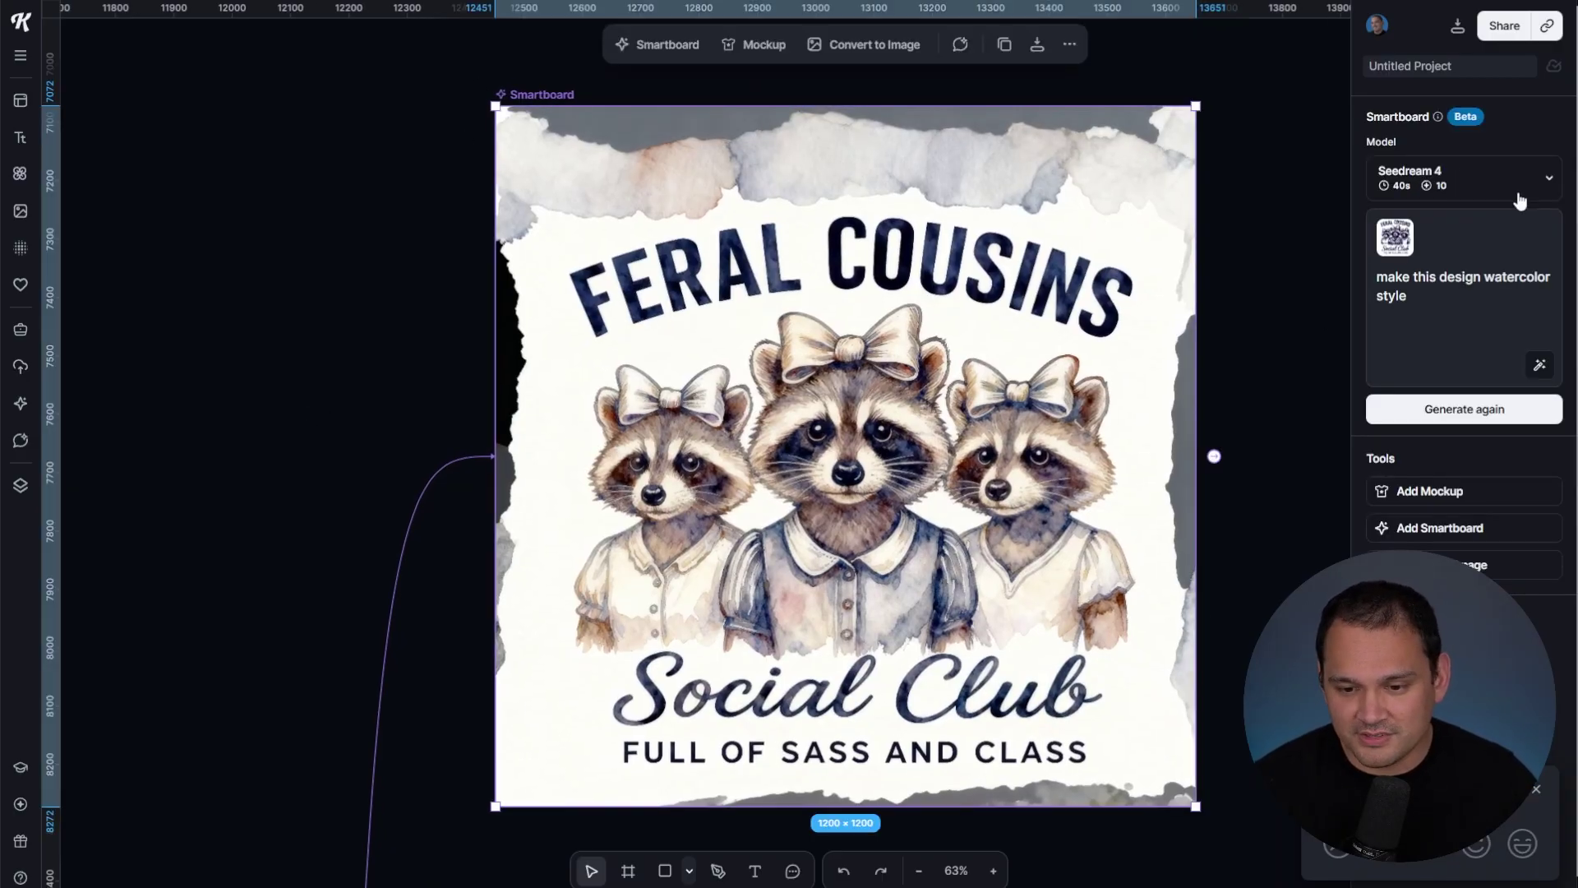
left_click(1500, 179)
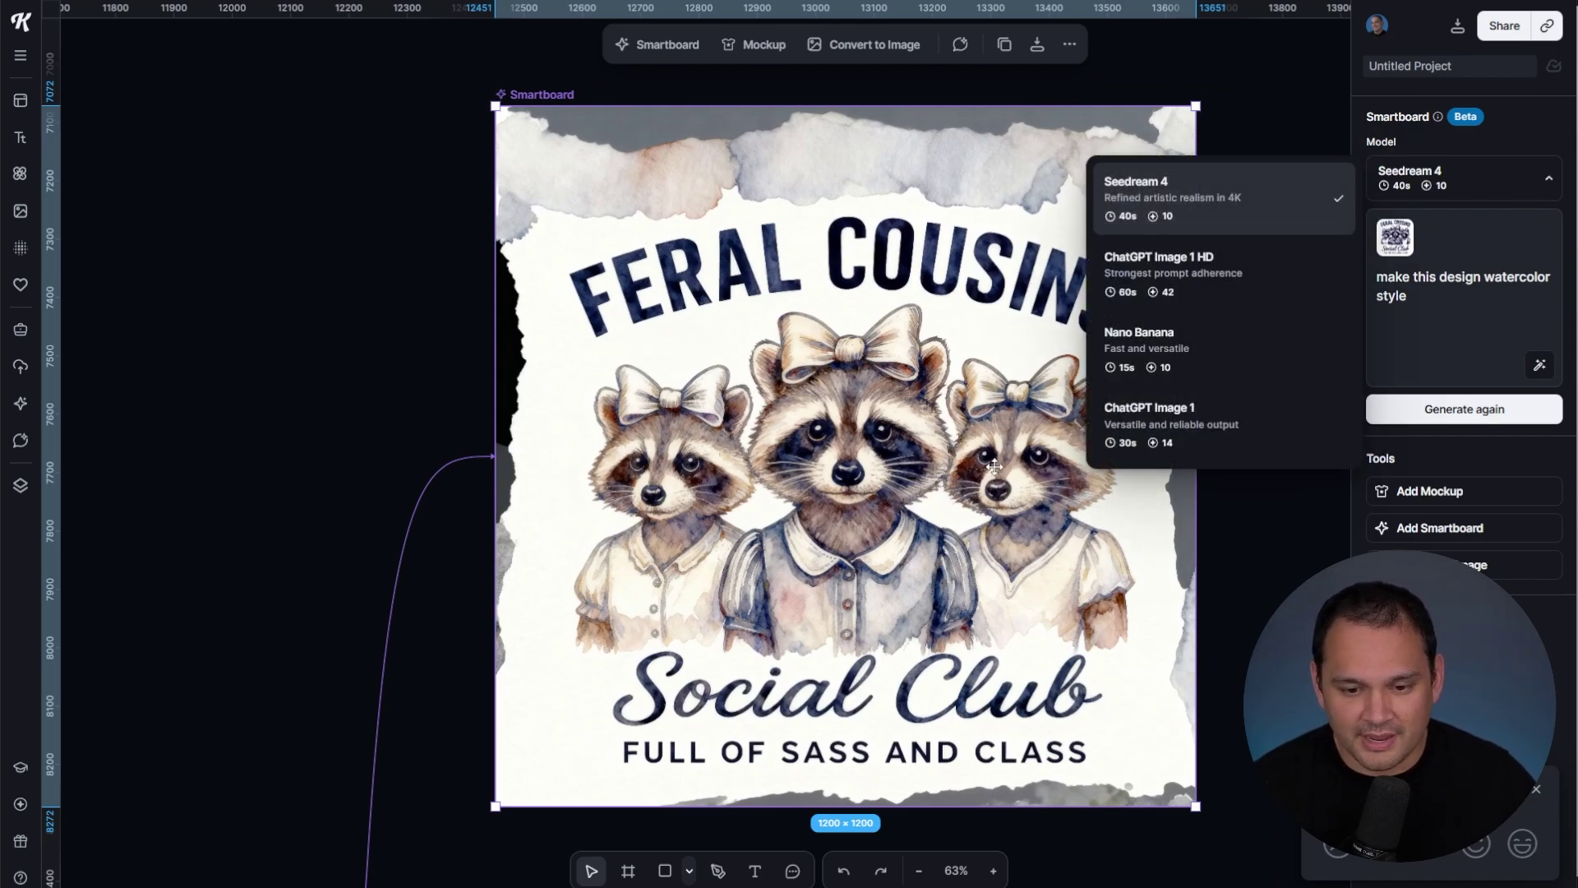
key("Escape")
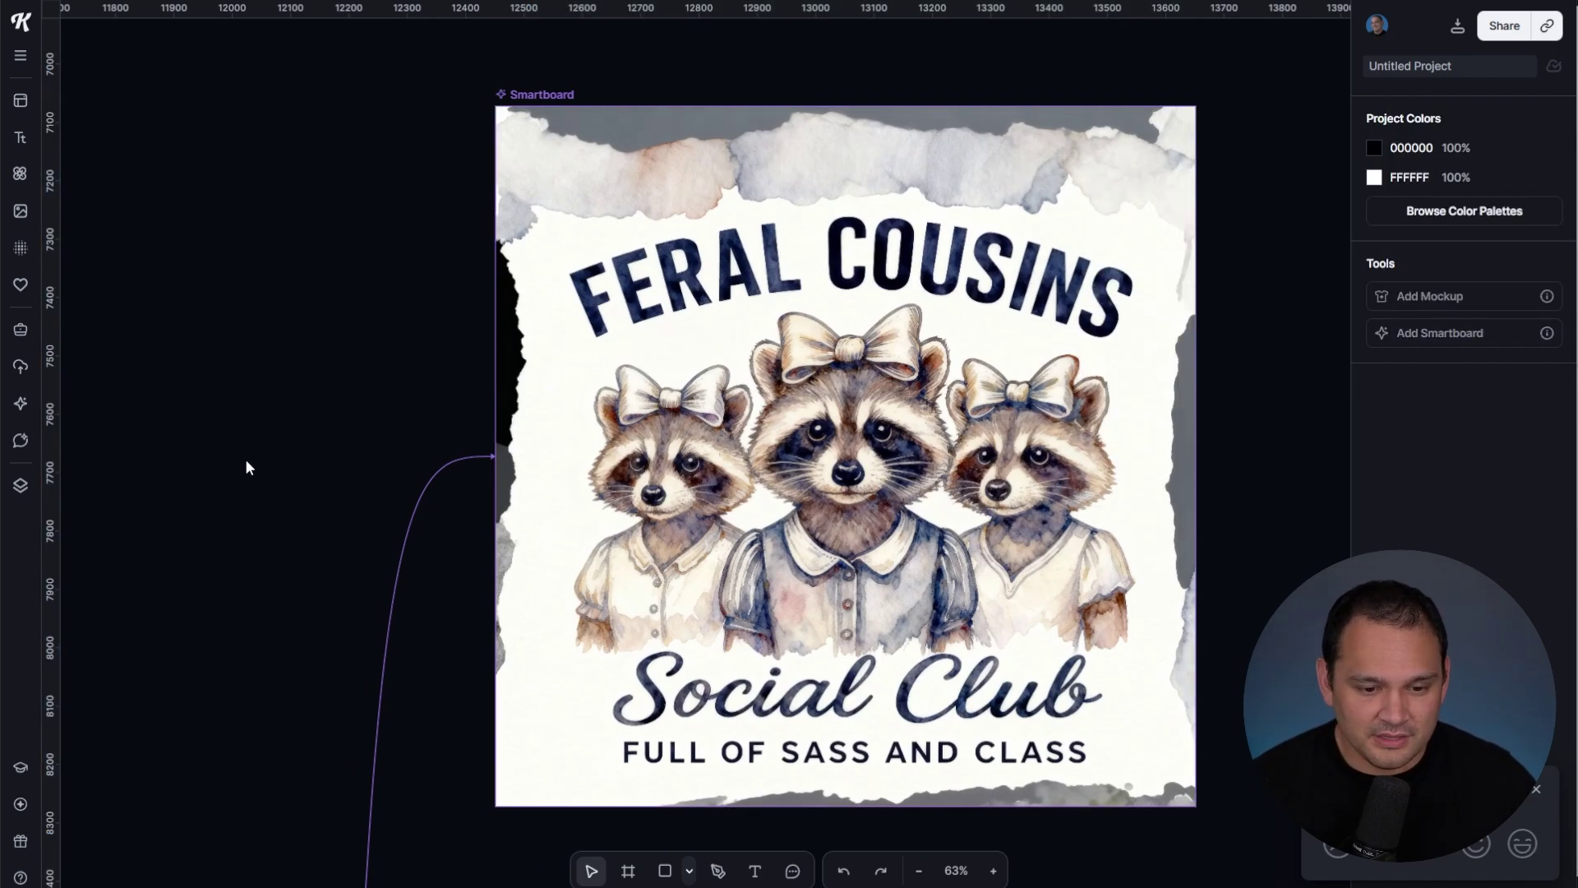
Step: Compare the watercolor, metal and pop art variations across the three POD Design Shift groups
scroll(246, 467, "down", 3)
scroll(246, 467, "down", 2)
left_click_drag(310, 422, 1194, 129)
left_click_drag(719, 182, 1161, 275)
scroll(1053, 314, "down", 2)
scroll(1011, 331, "down", 2)
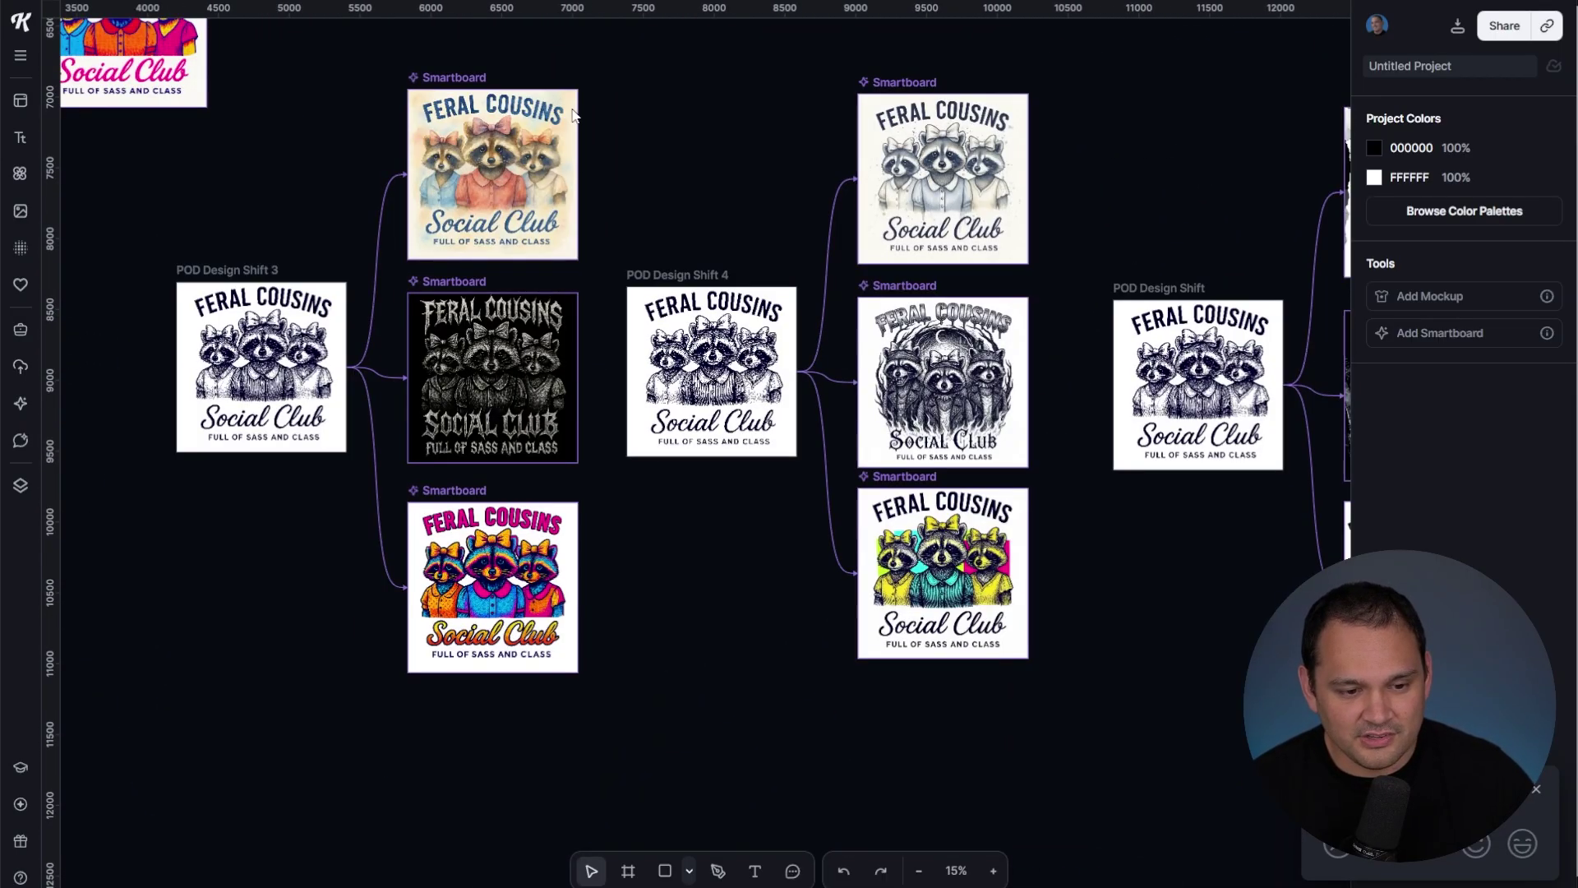
left_click_drag(1145, 144, 628, 265)
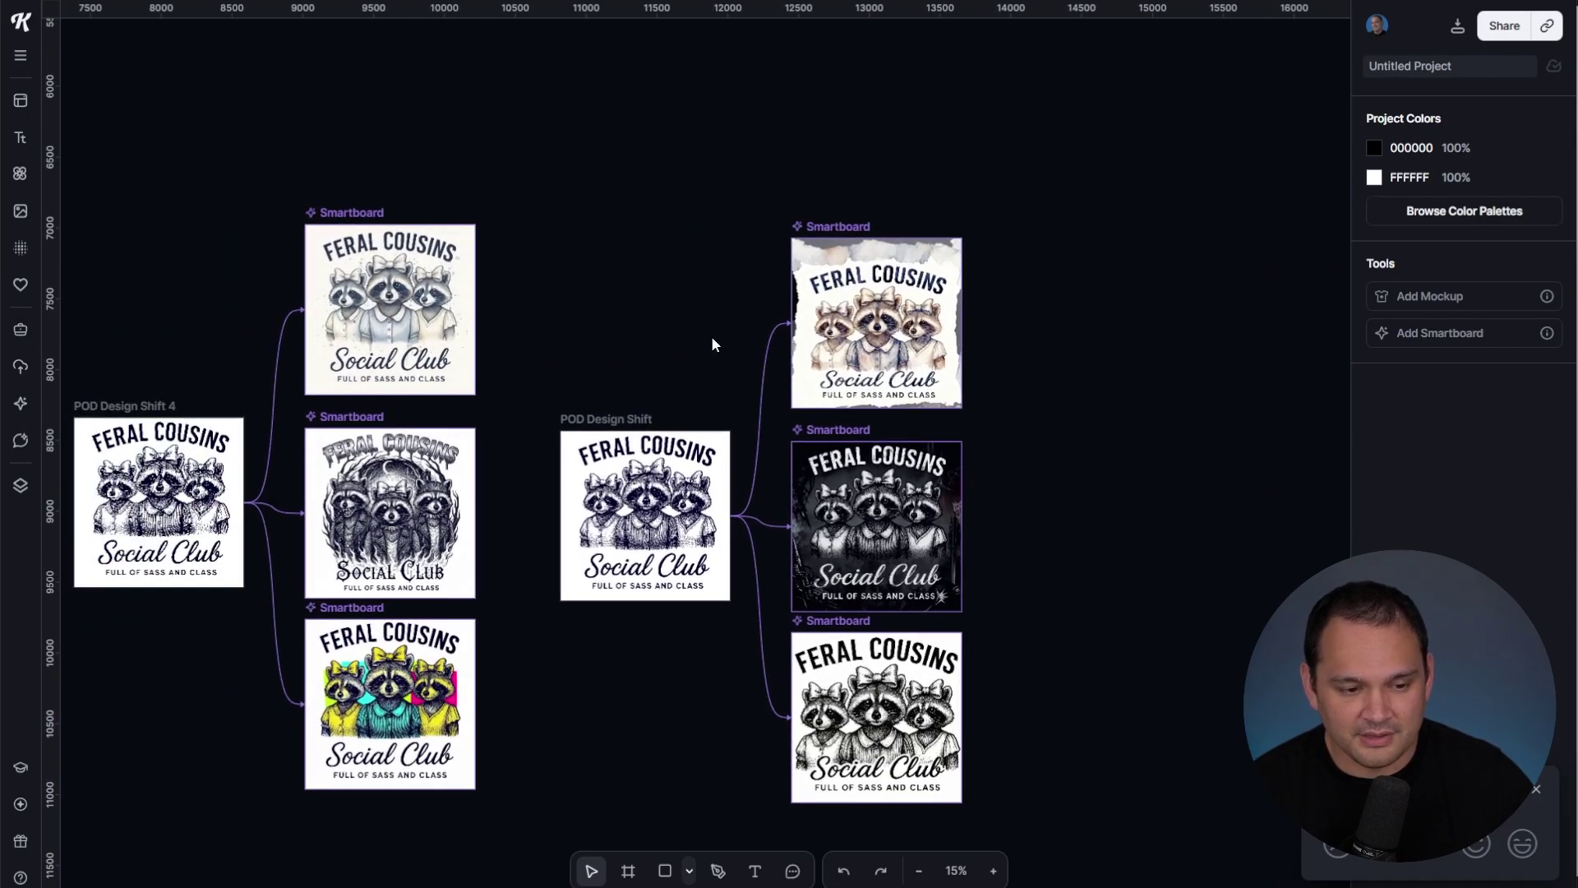
Step: Examine the torn-paper edges and raccoon details of POD Design Shift's watercolor variation up close
scroll(735, 497, "up", 3)
scroll(738, 511, "up", 3)
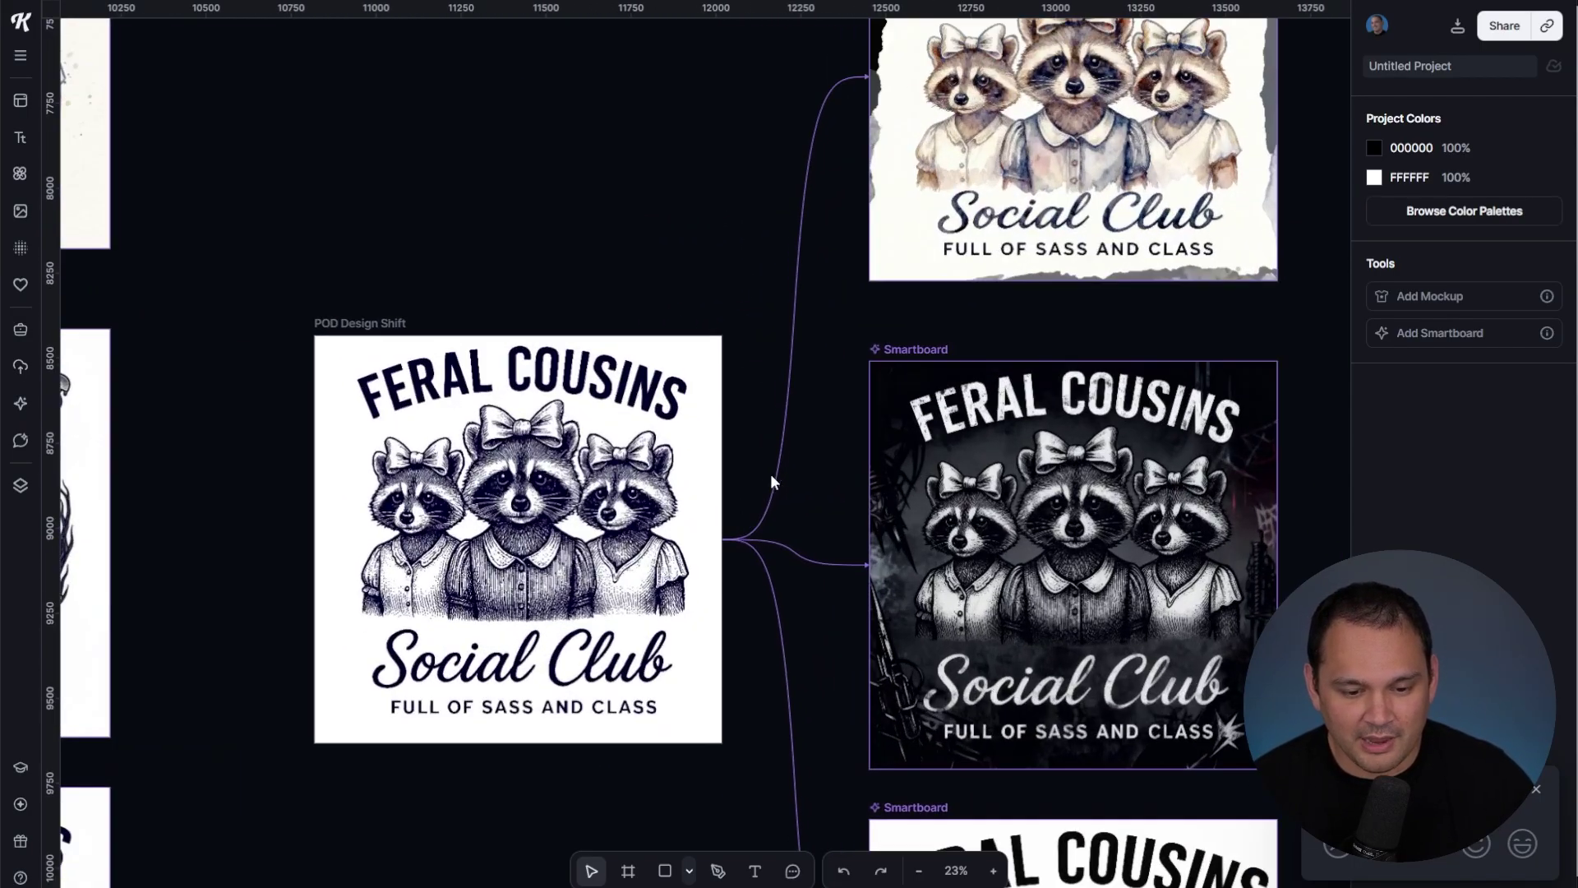
scroll(817, 433, "up", 2)
left_click_drag(865, 298, 542, 715)
scroll(624, 472, "up", 2)
scroll(621, 477, "up", 1)
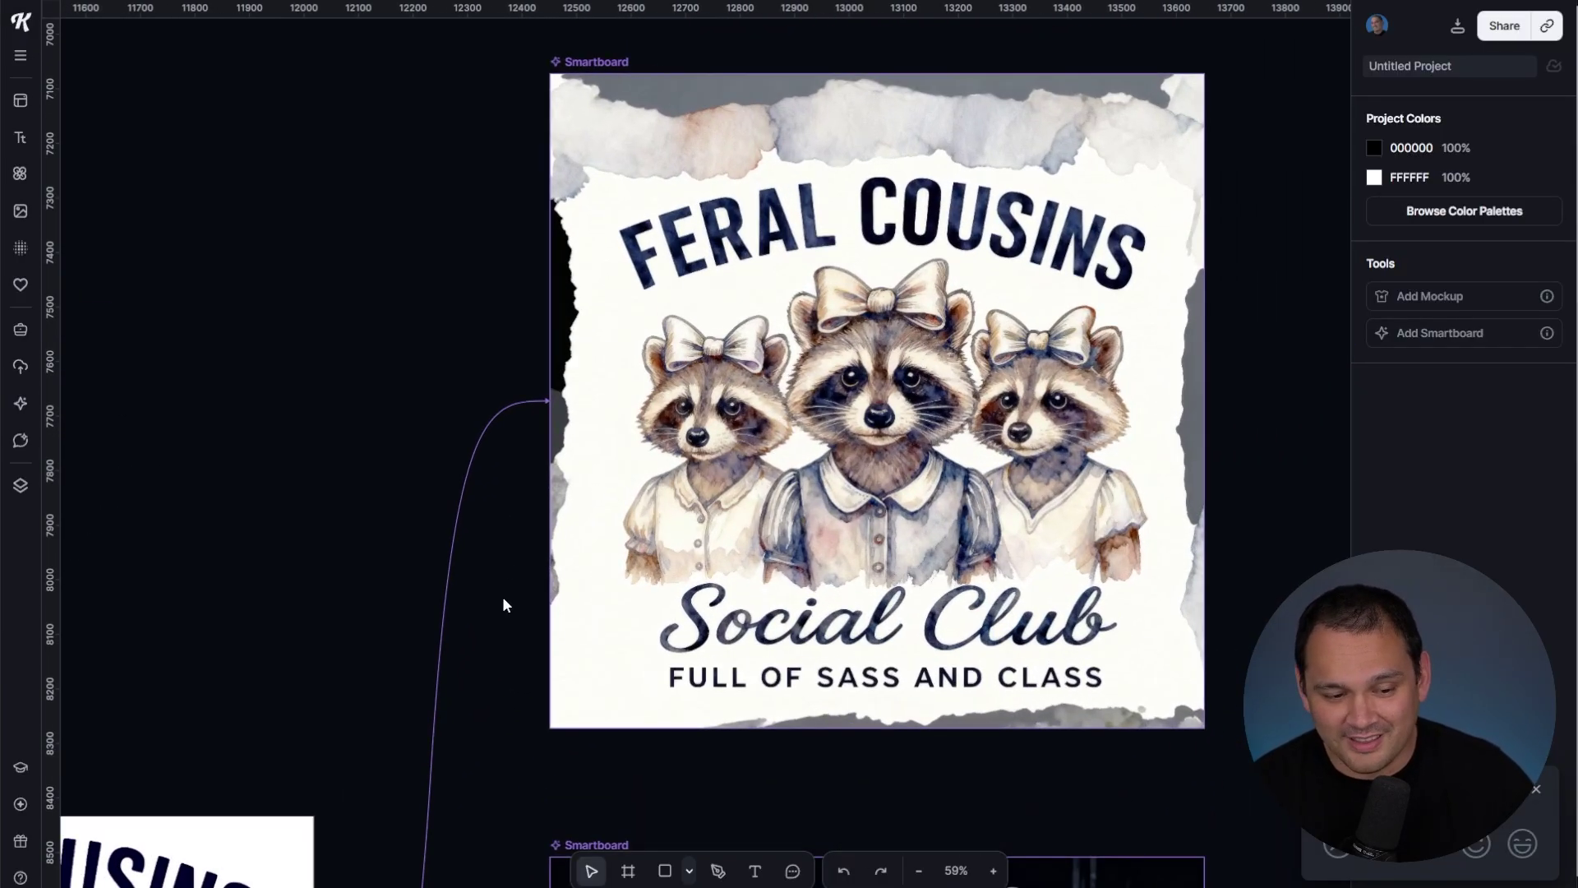
left_click_drag(497, 649, 455, 736)
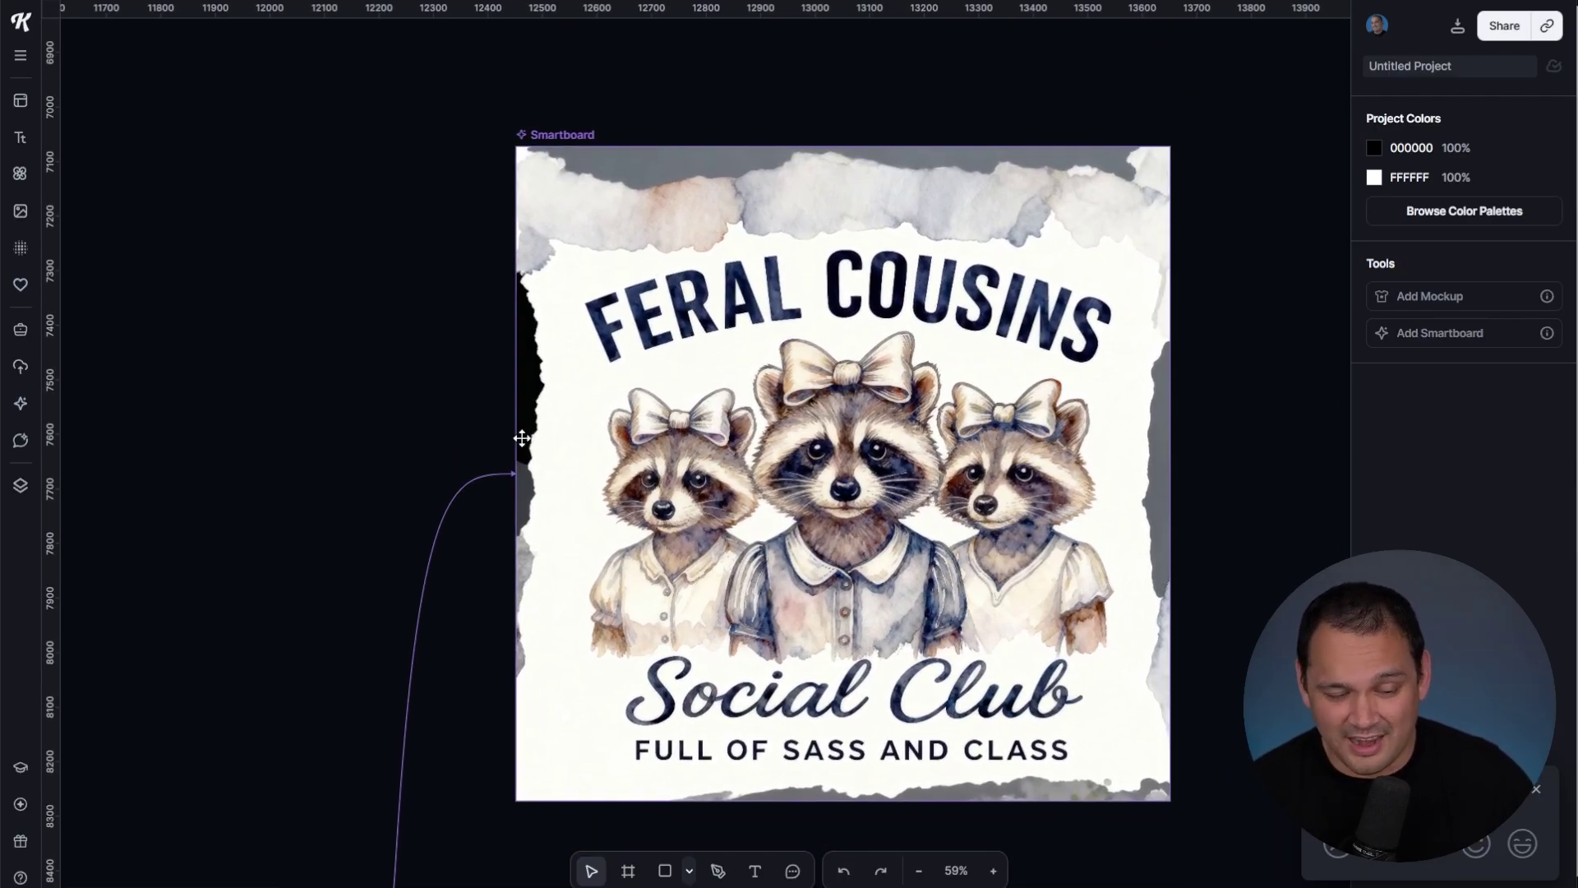
left_click_drag(672, 425, 529, 474)
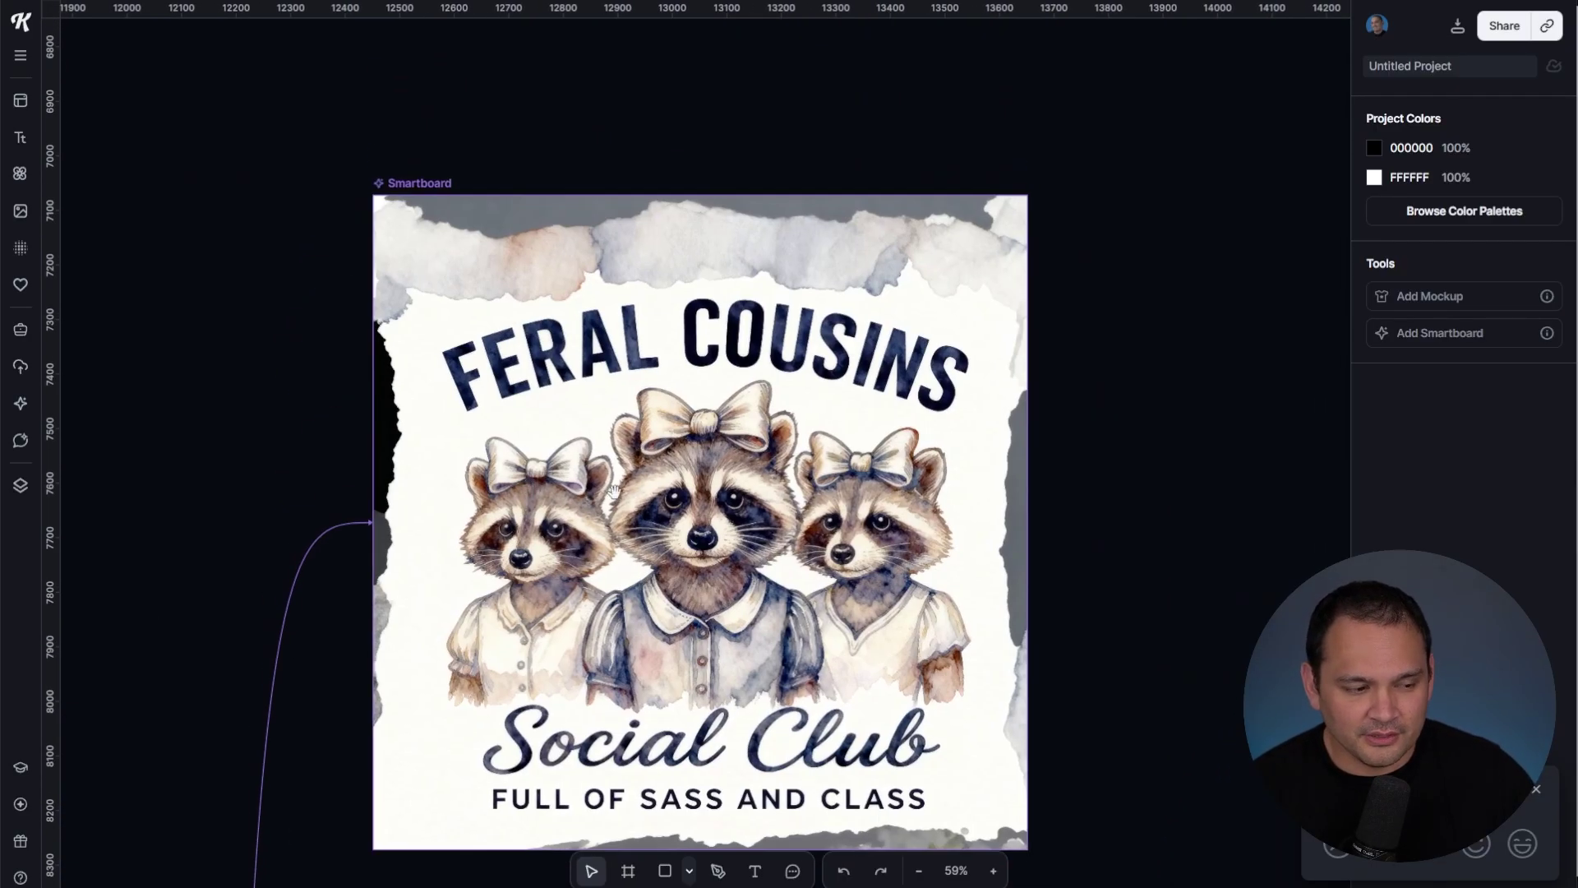
Step: Examine the dark metal-style and black-and-white raccoon variations of POD Design Shift
scroll(616, 490, "up", 2)
scroll(397, 344, "down", 10)
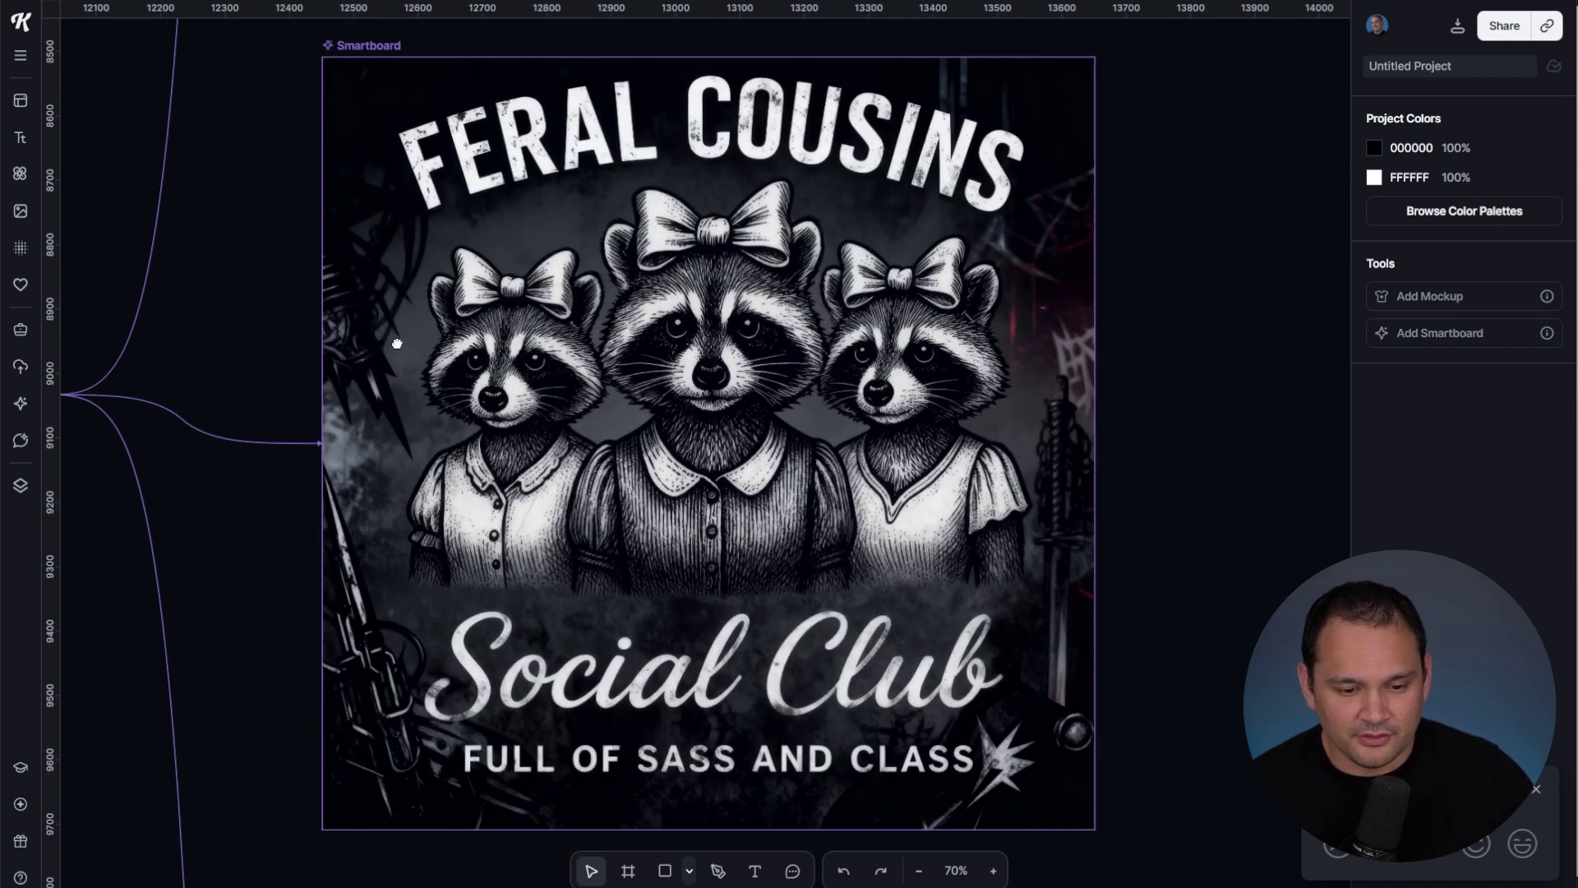
scroll(306, 409, "down", 10)
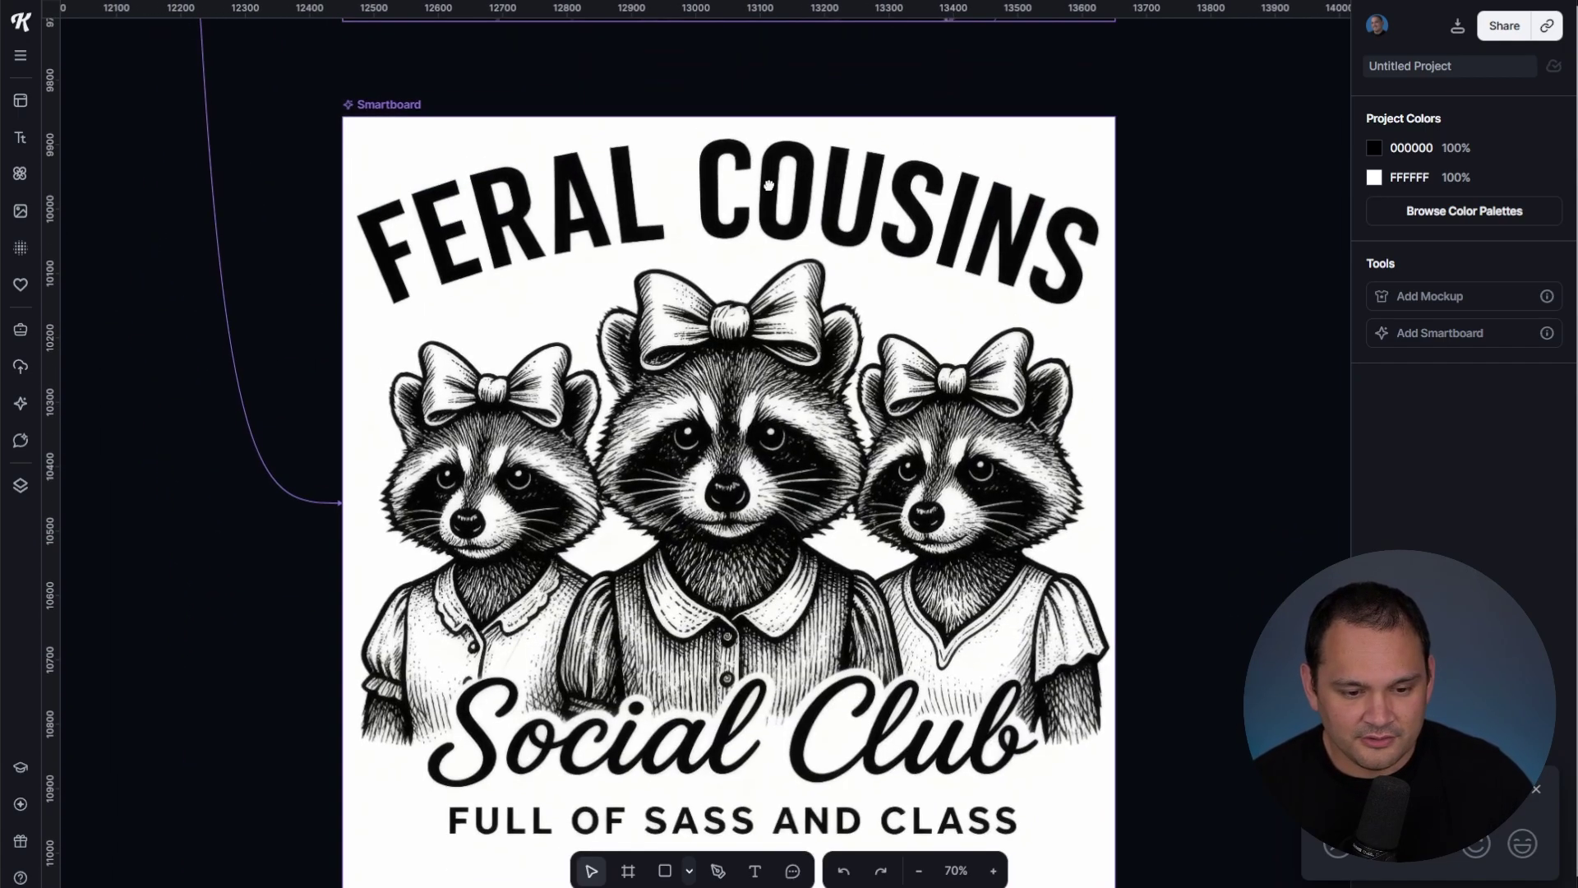
scroll(458, 275, "down", 5)
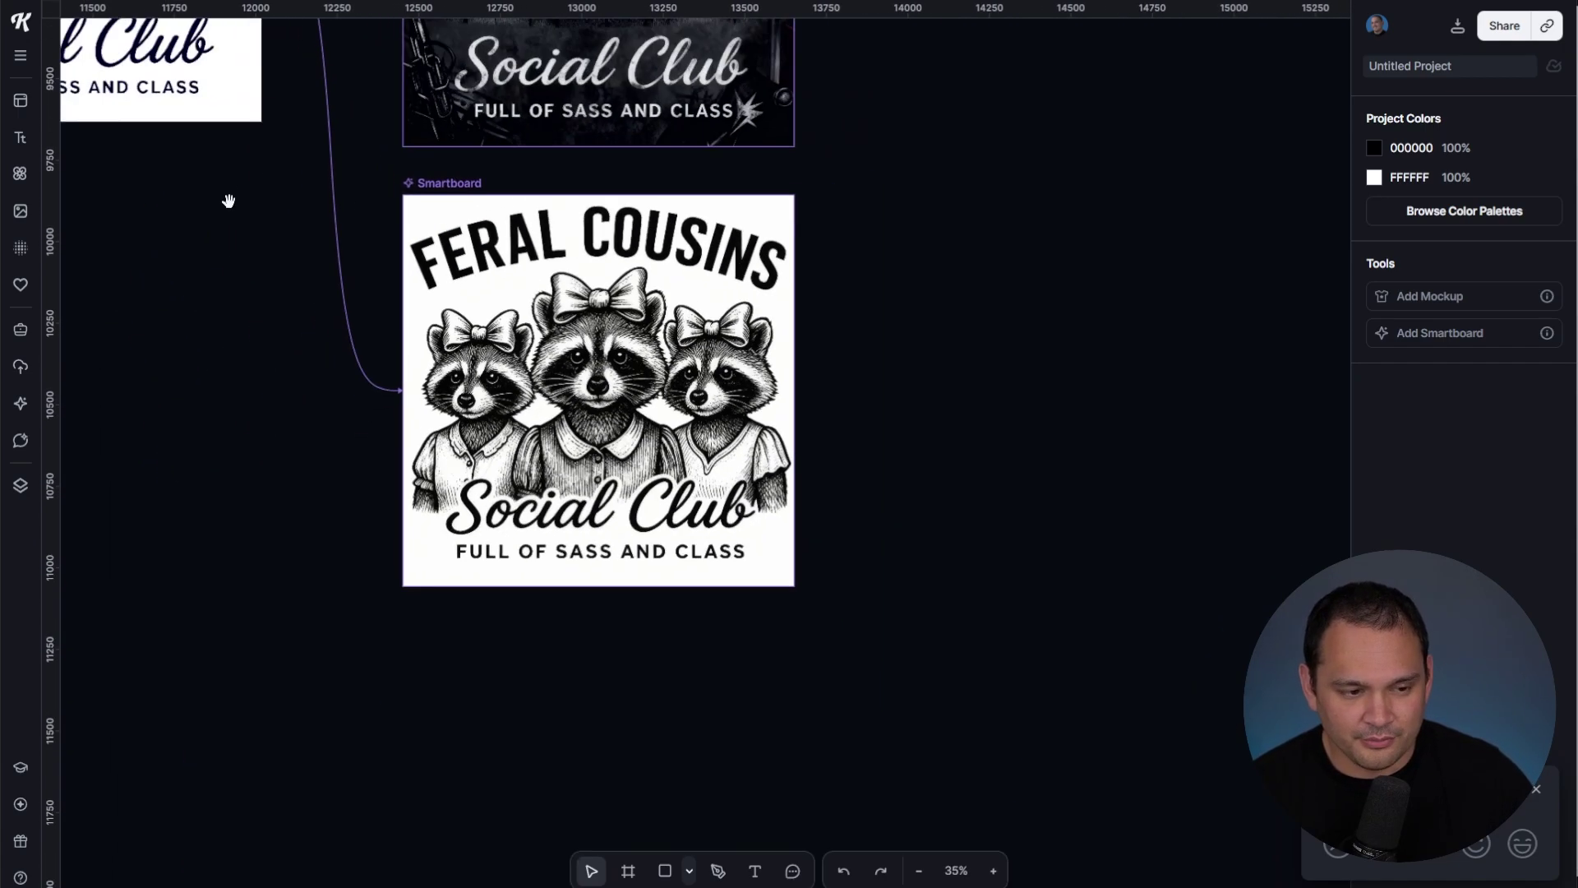
Step: Compare the POD Design Shift 4 and POD Design Shift variations, and recheck the torn-paper watercolor Smartboard's model and prompt
left_click_drag(235, 237, 1409, 460)
left_click_drag(917, 484, 1281, 456)
left_click_drag(482, 419, 874, 398)
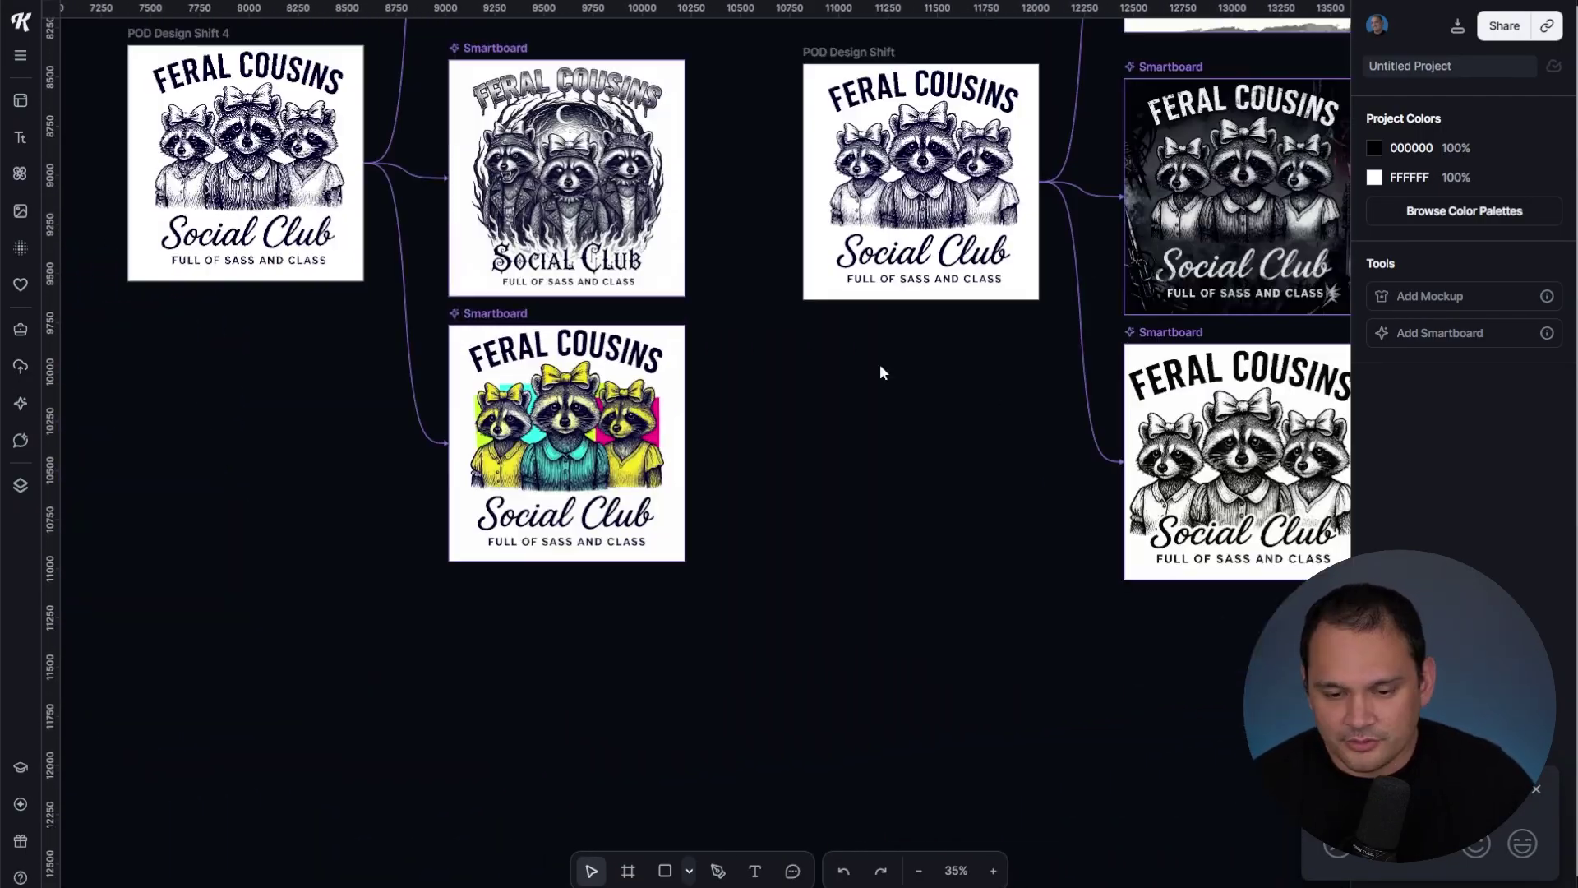
left_click_drag(1020, 398, 579, 607)
left_click_drag(1040, 69, 985, 226)
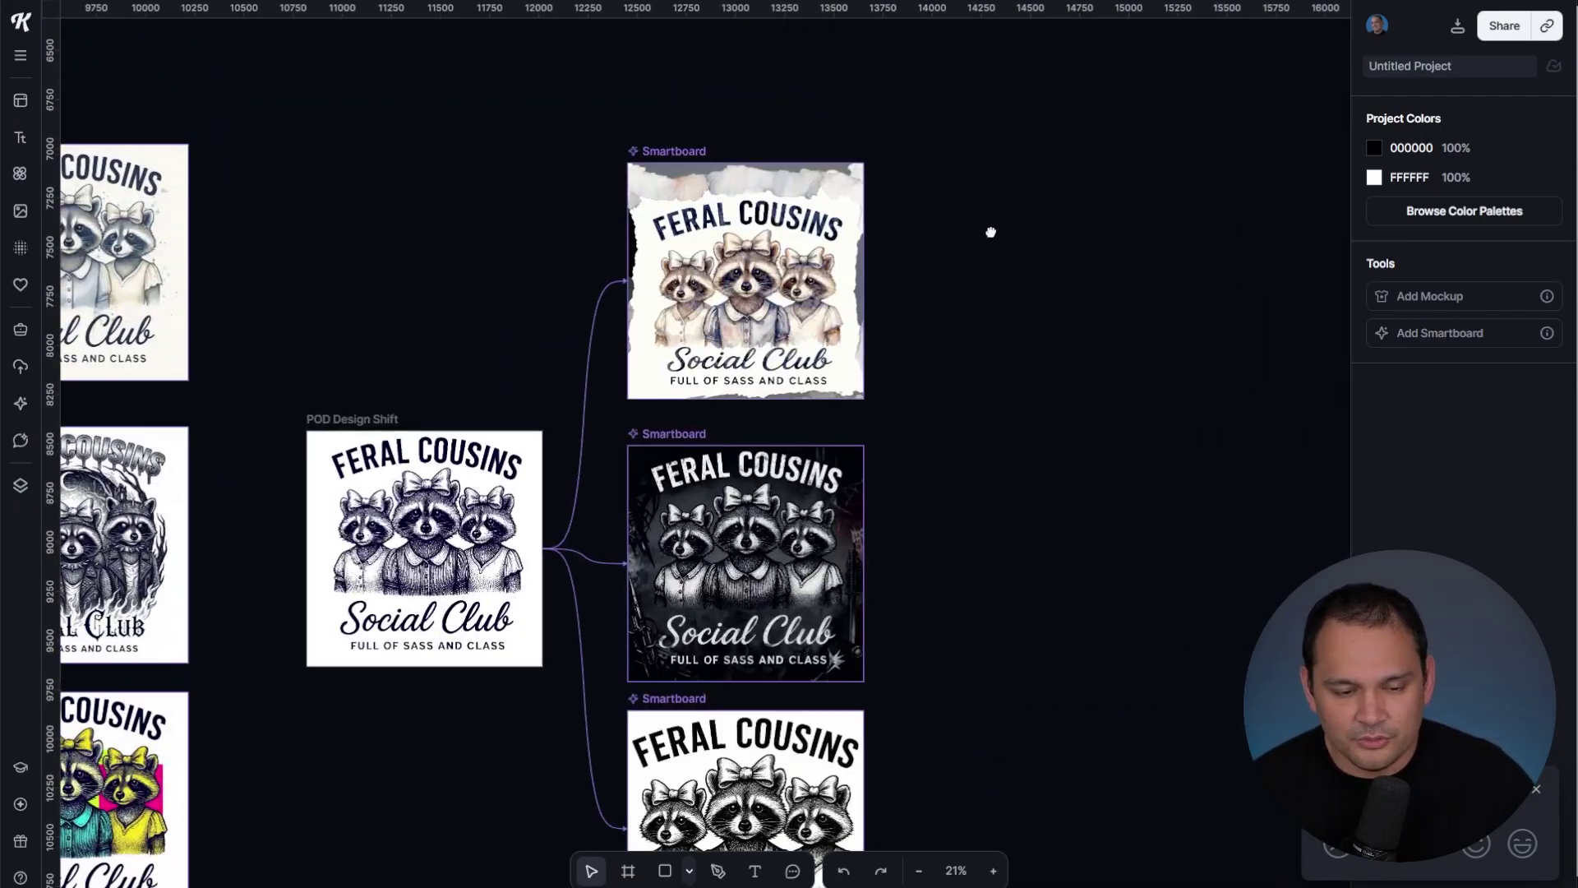
left_click(757, 280)
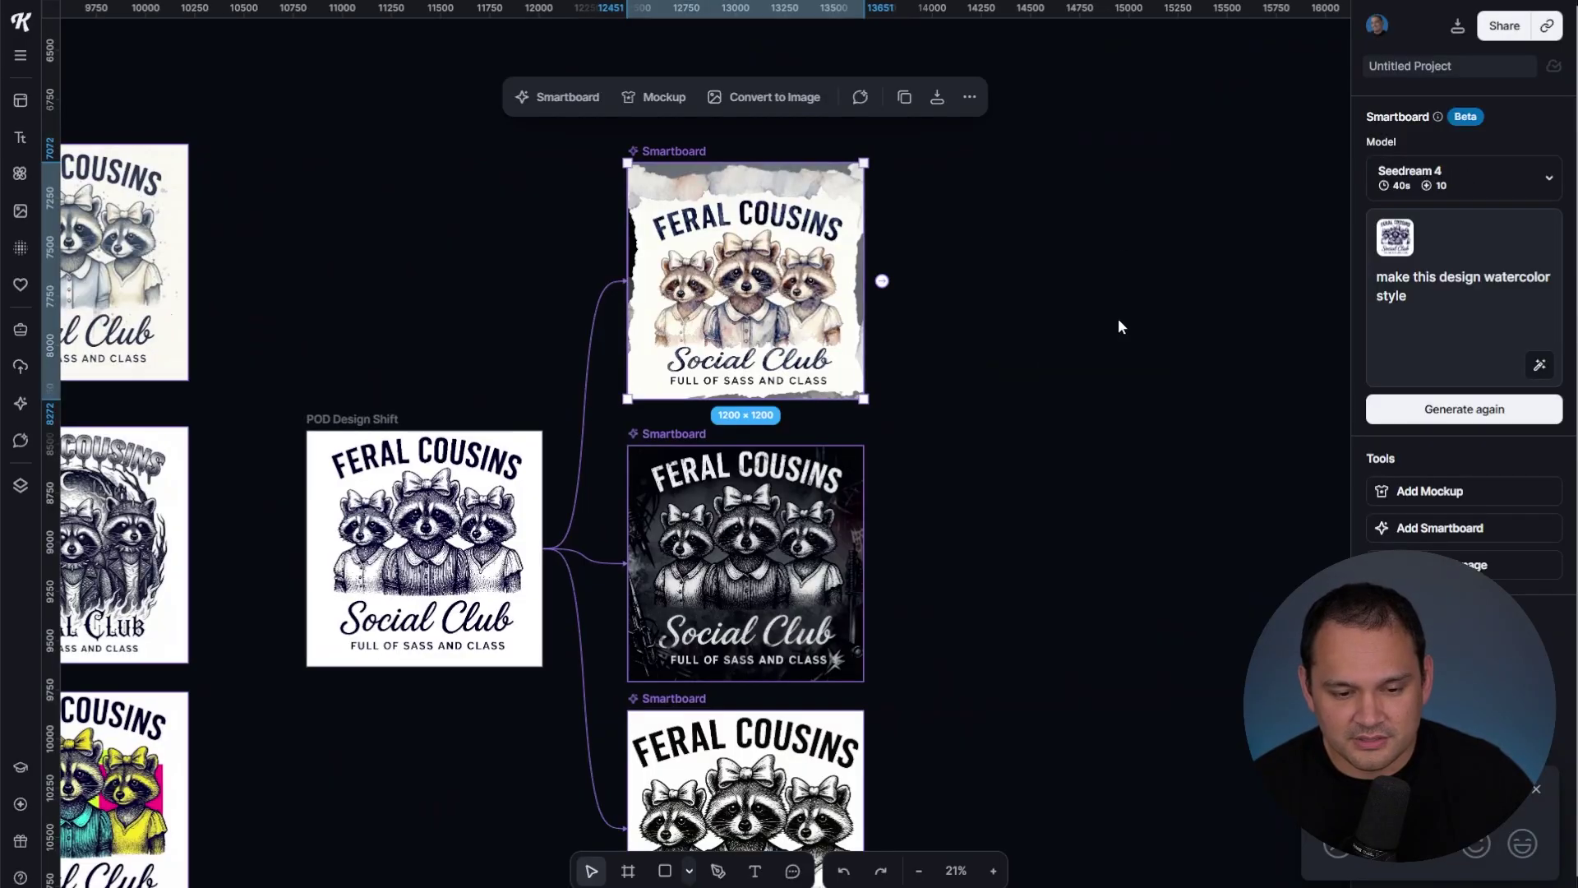
left_click(847, 404)
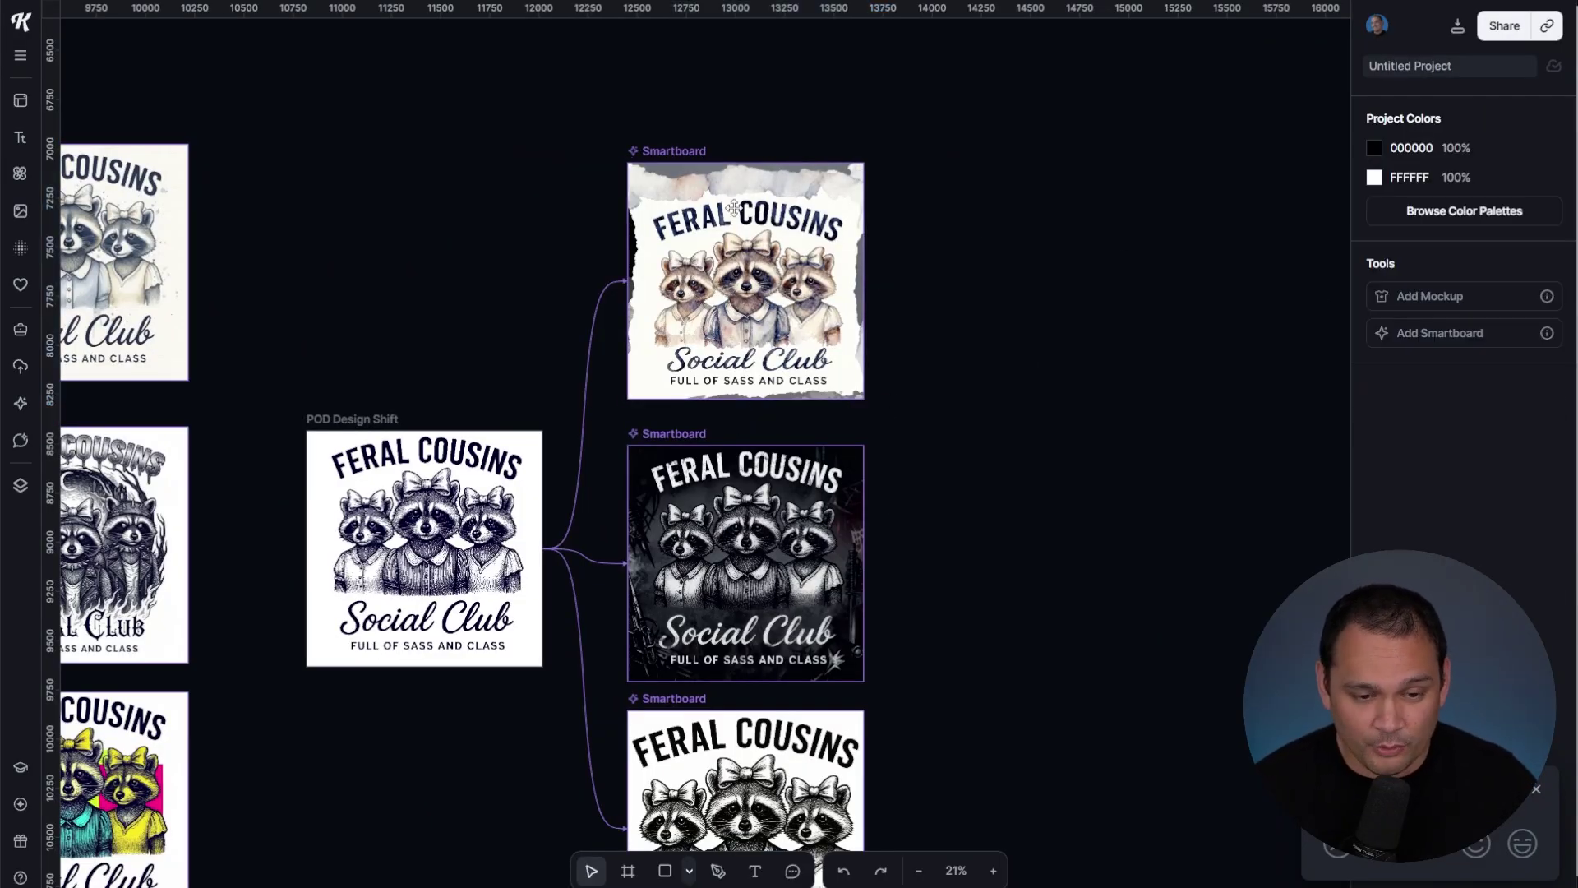
left_click(732, 320)
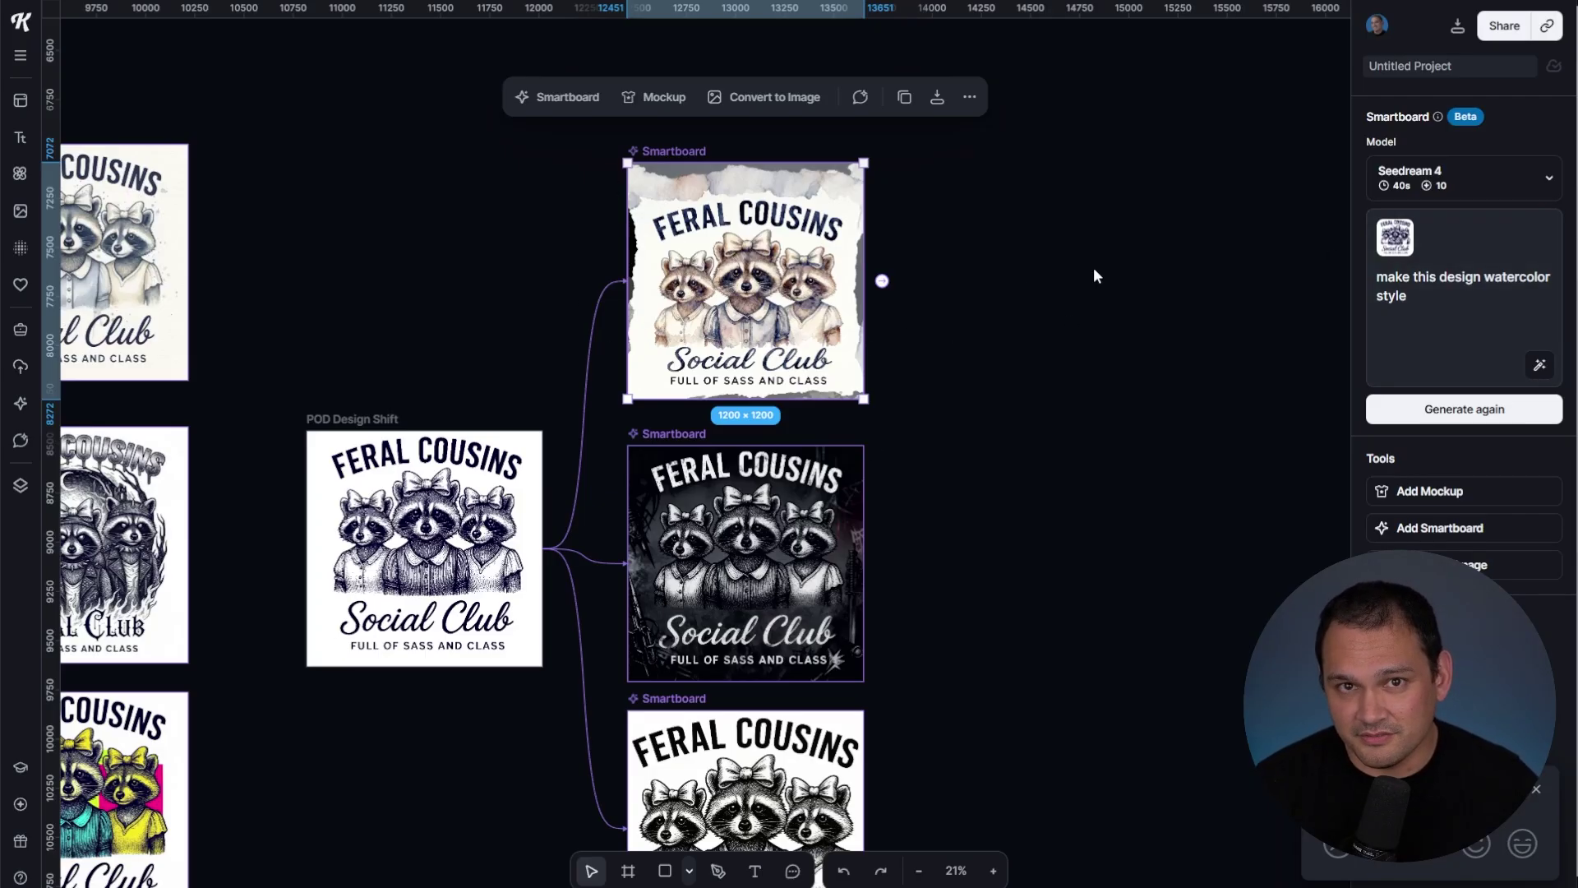
Step: Check the model and prompt of each restyled skeleton Smartboard in the Welcome to the Scare Zone project
left_click(1046, 353)
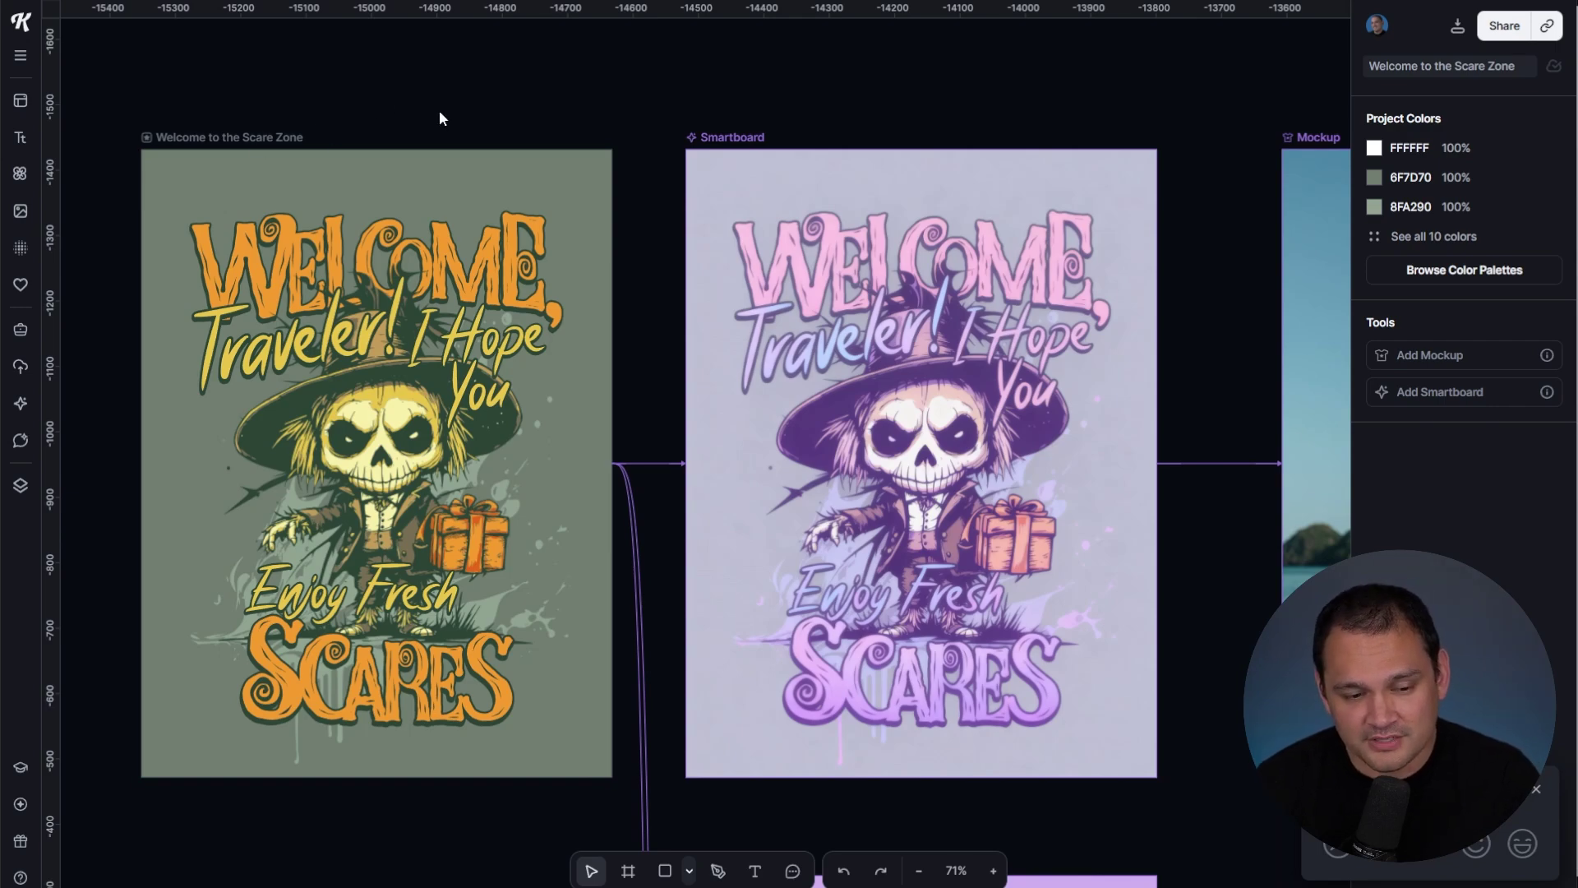
left_click(754, 136)
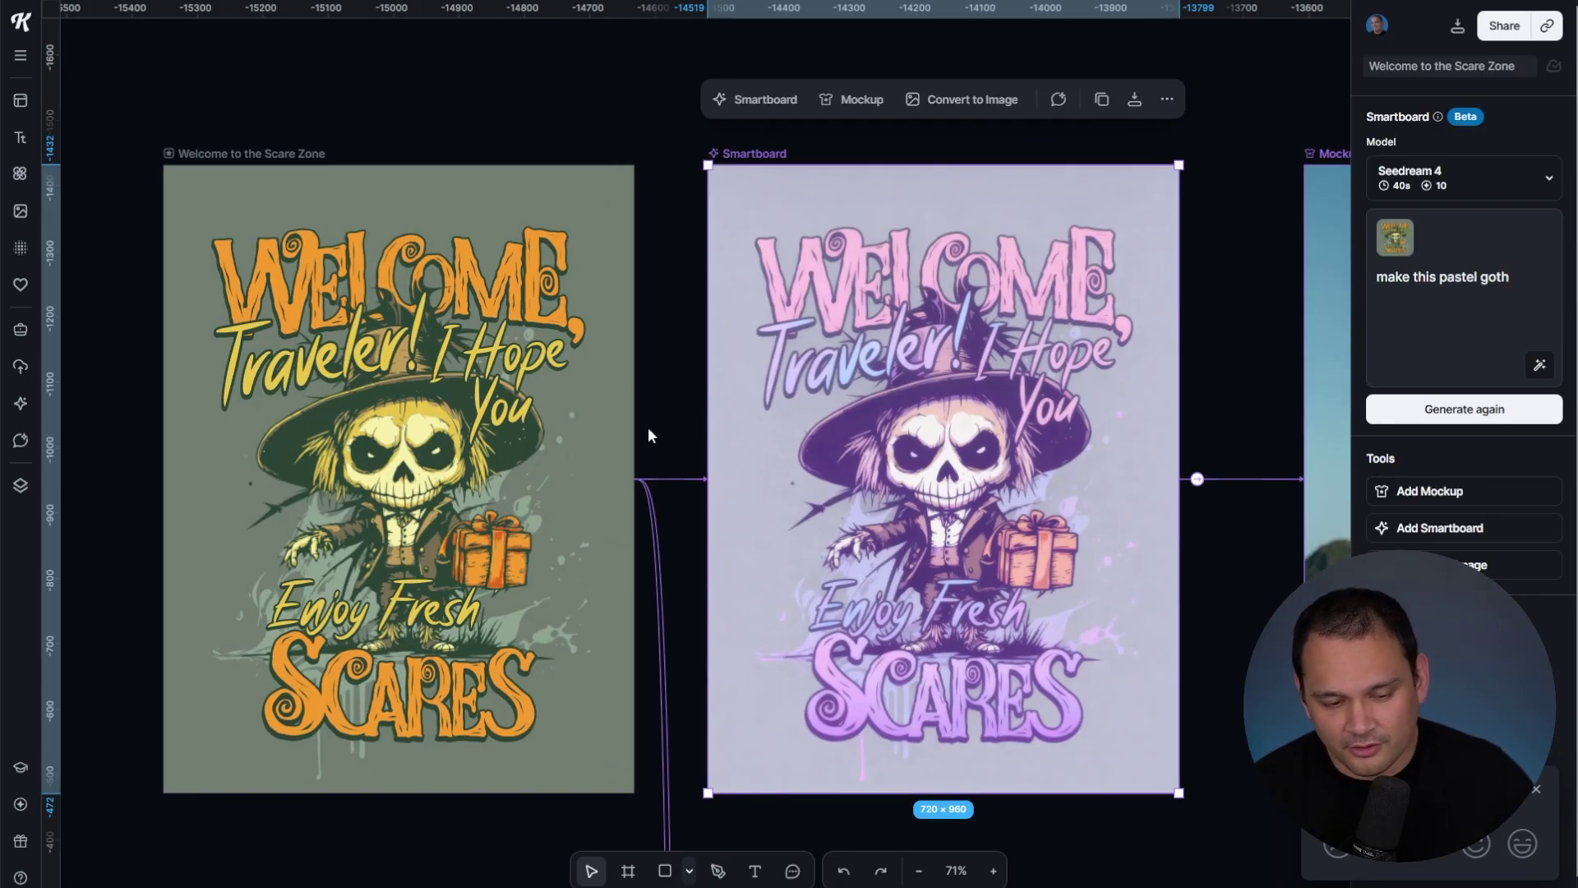
scroll(664, 414, "down", 9)
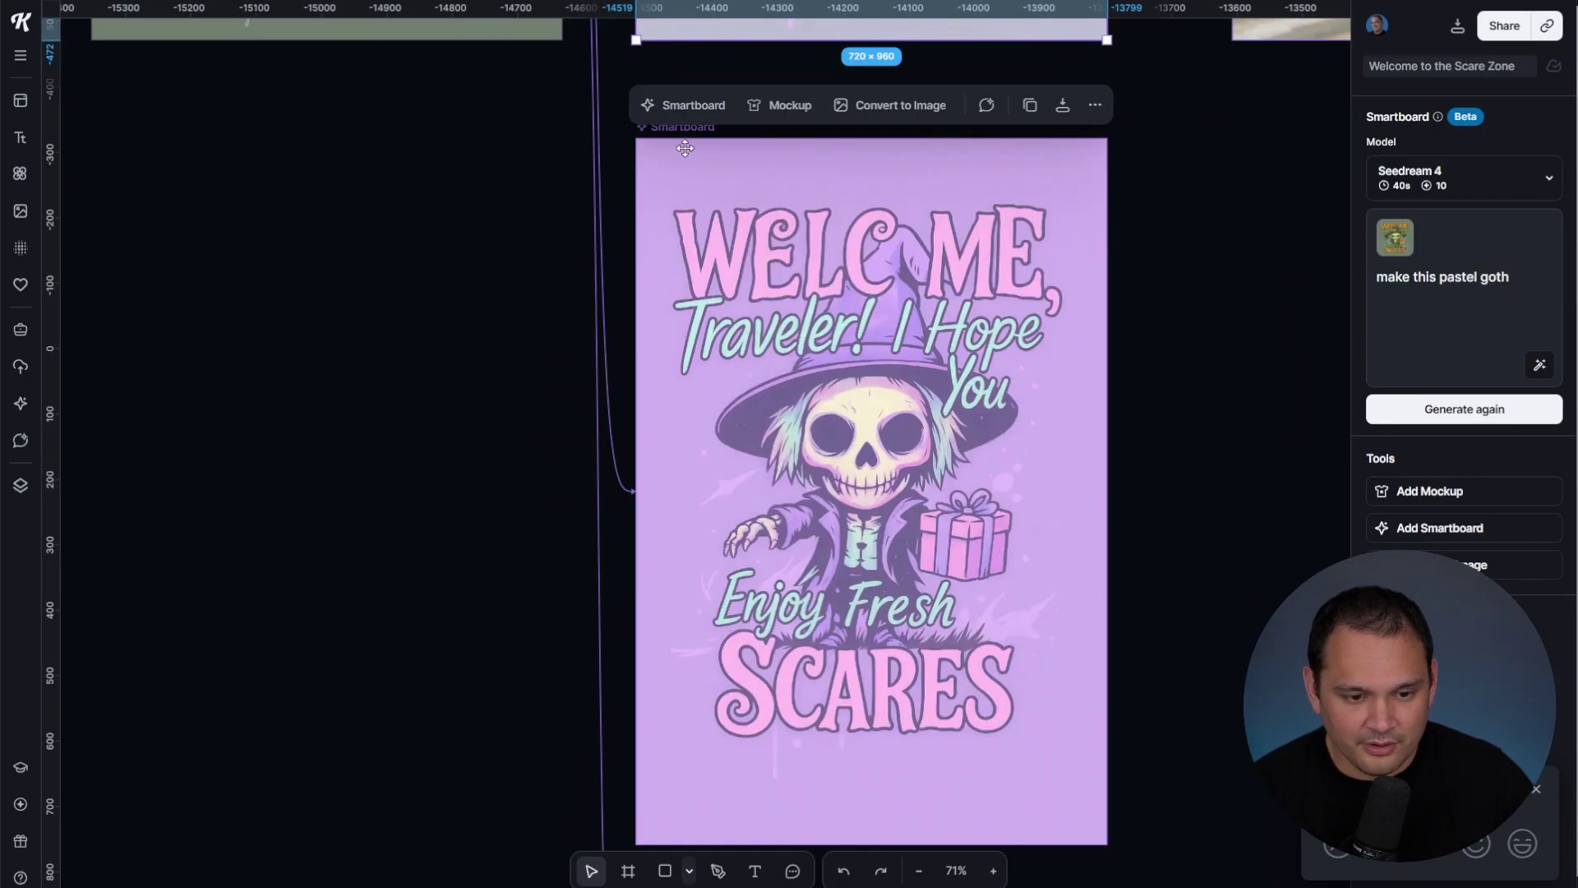
left_click(686, 148)
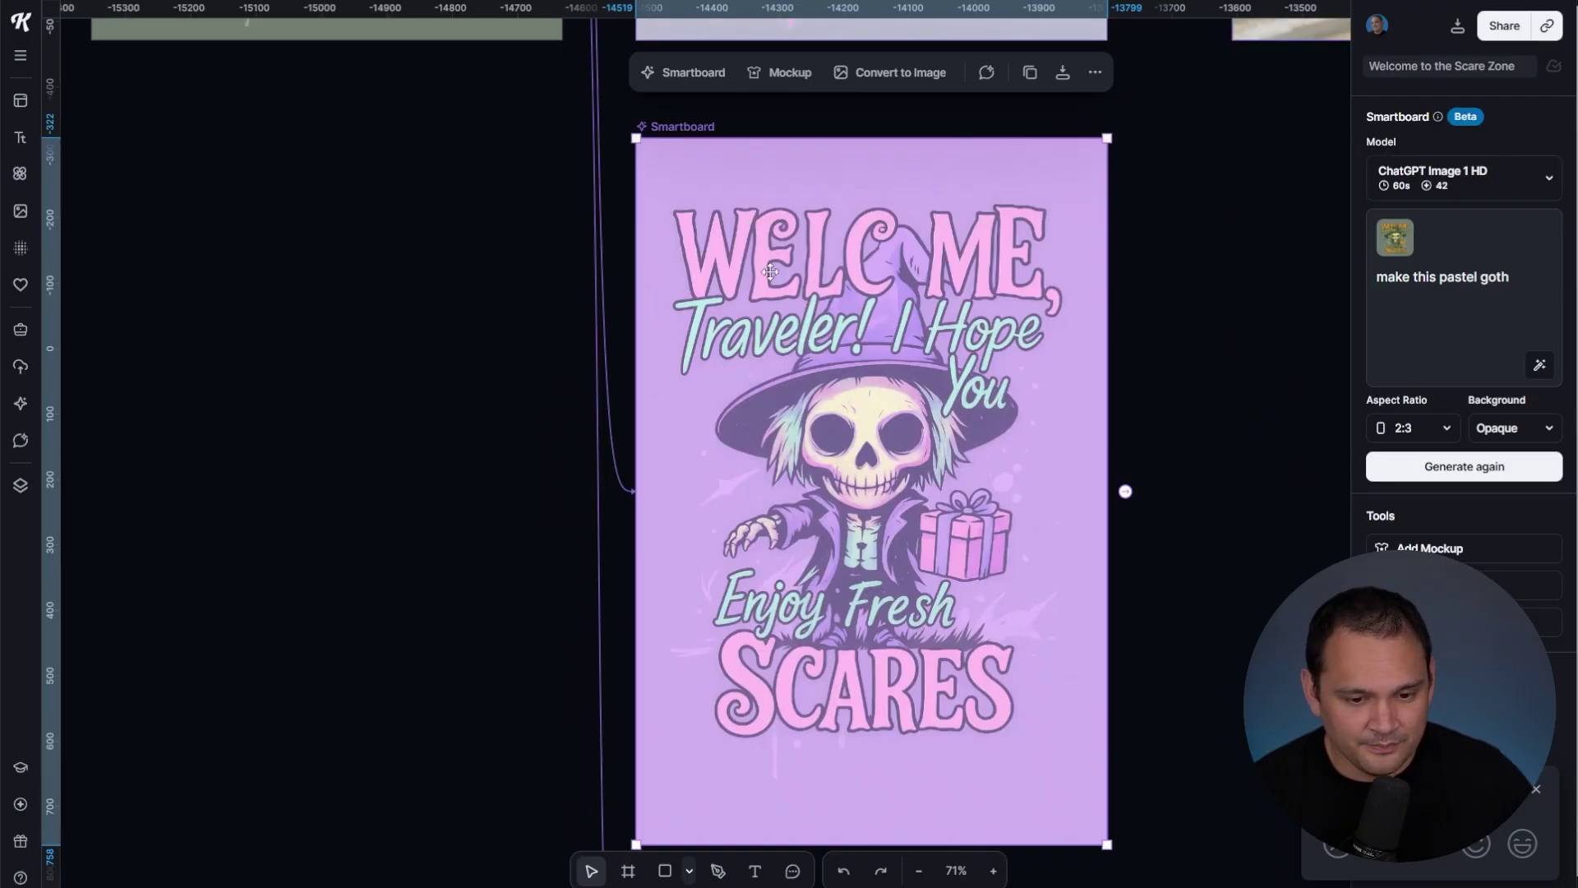
left_click_drag(469, 237, 518, 338)
left_click_drag(510, 272, 622, 294)
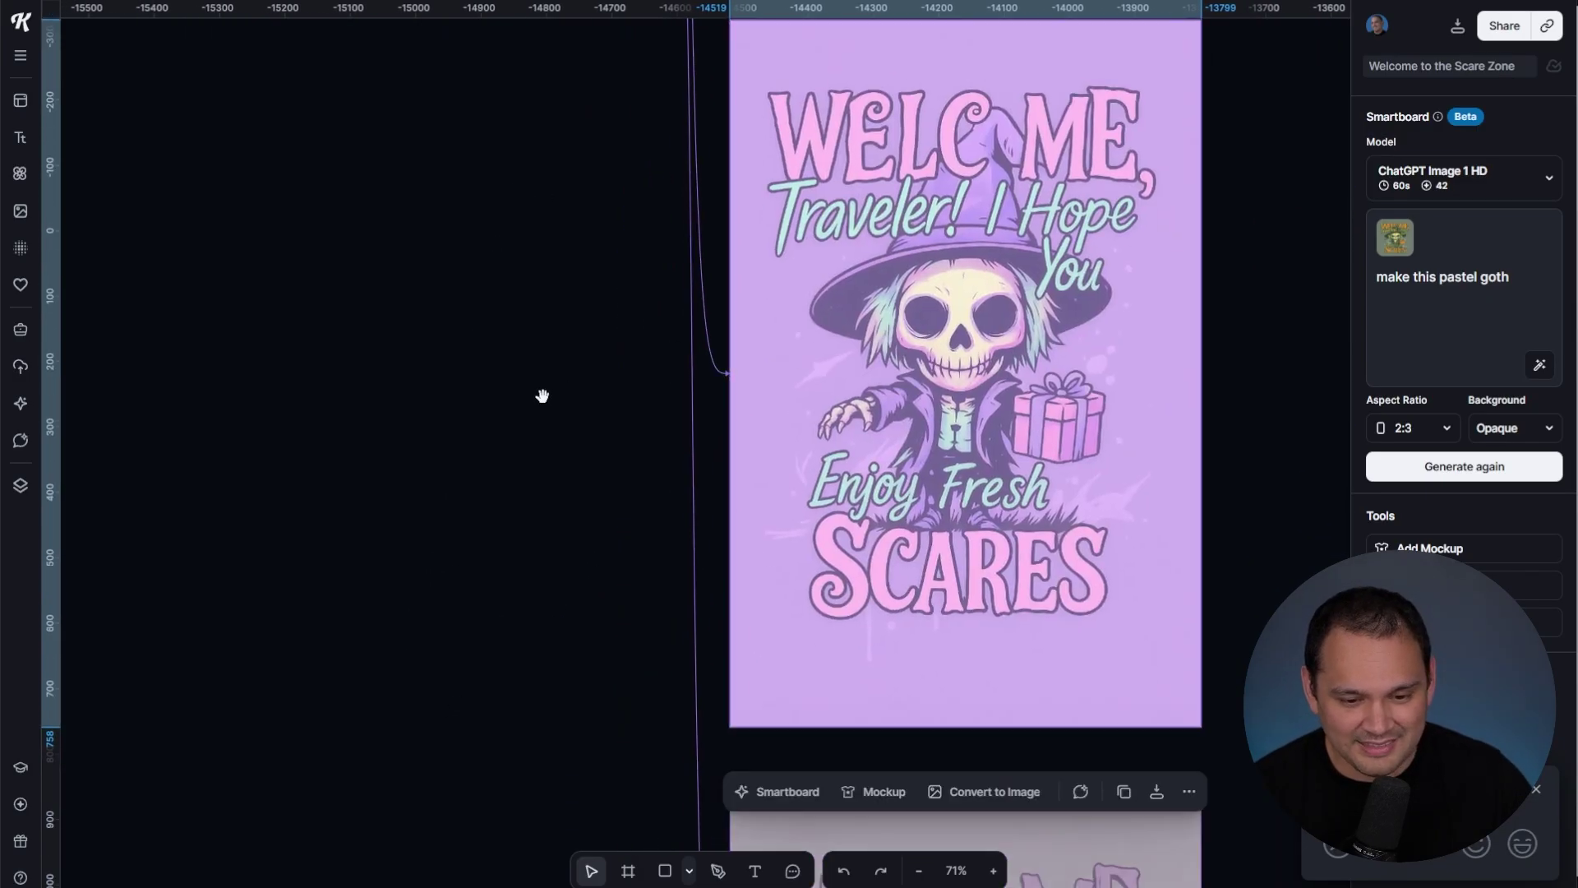
left_click_drag(530, 406, 462, 539)
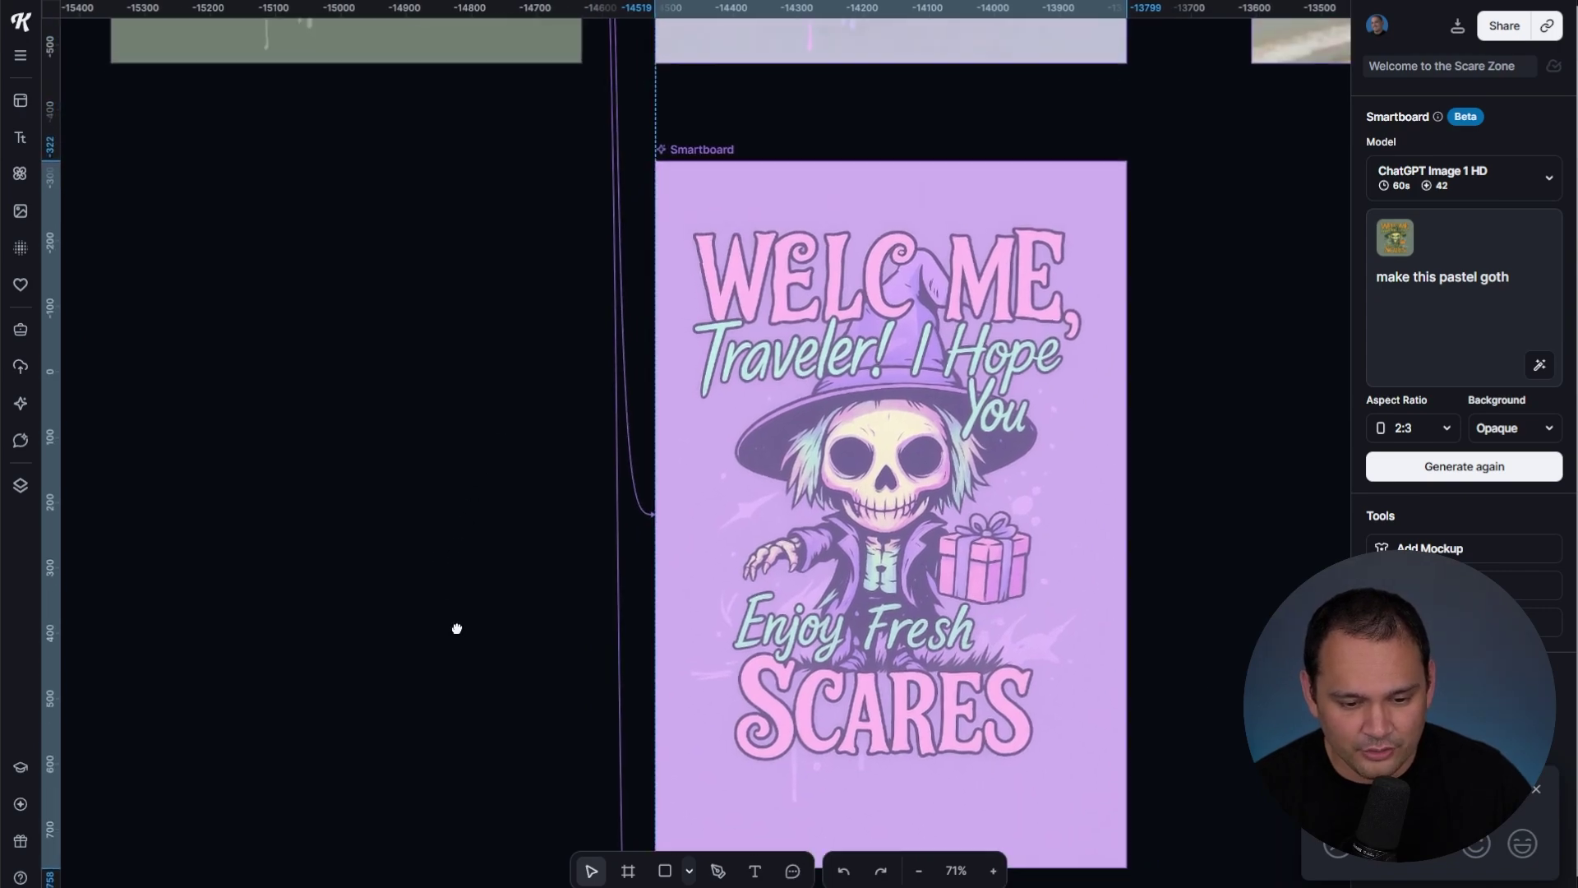
scroll(458, 595, "down", 10)
left_click(786, 460)
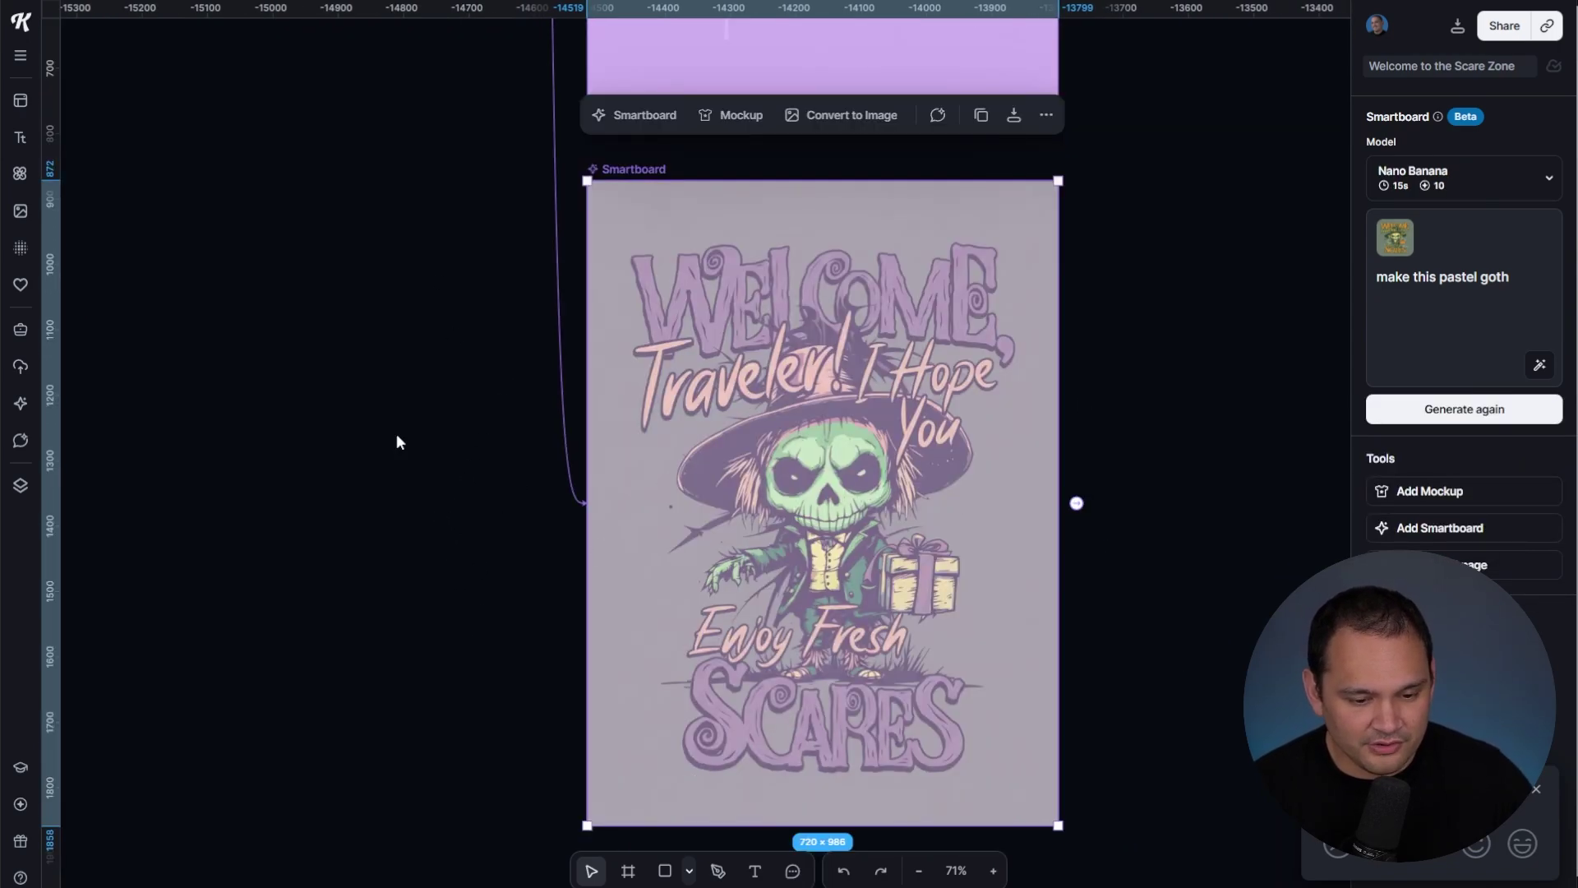
Step: Compare the three pastel goth variations with the original design, and recheck the first Smartboard's model before viewing its hoodie mockup
left_click_drag(398, 229, 450, 671)
left_click_drag(416, 617, 380, 254)
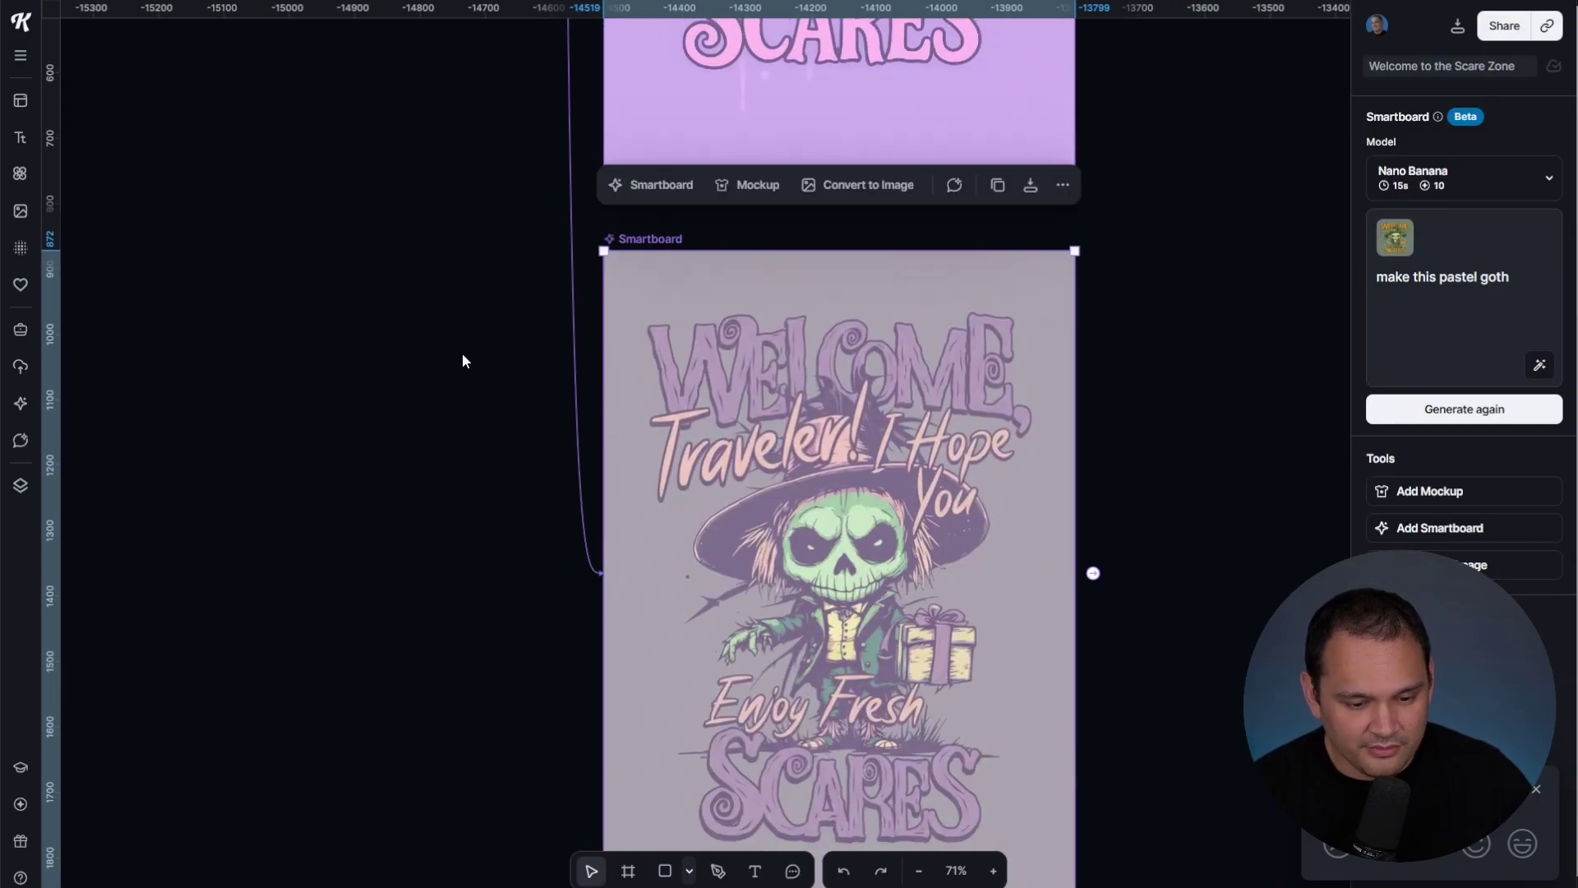
left_click_drag(408, 148, 433, 690)
left_click_drag(505, 291, 490, 775)
left_click_drag(478, 542, 481, 850)
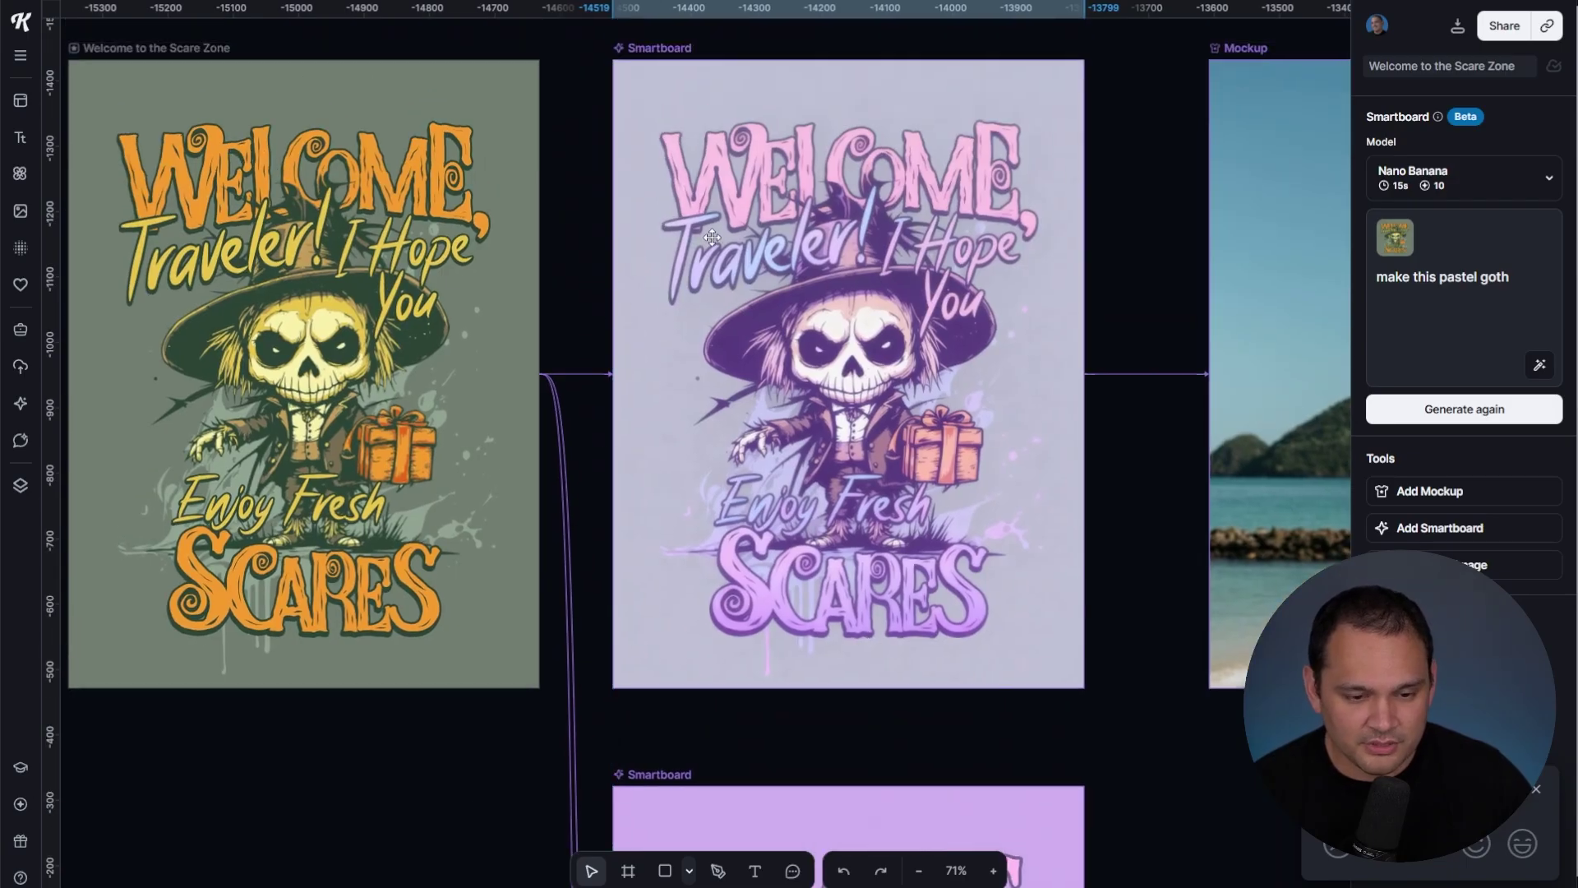
left_click(665, 49)
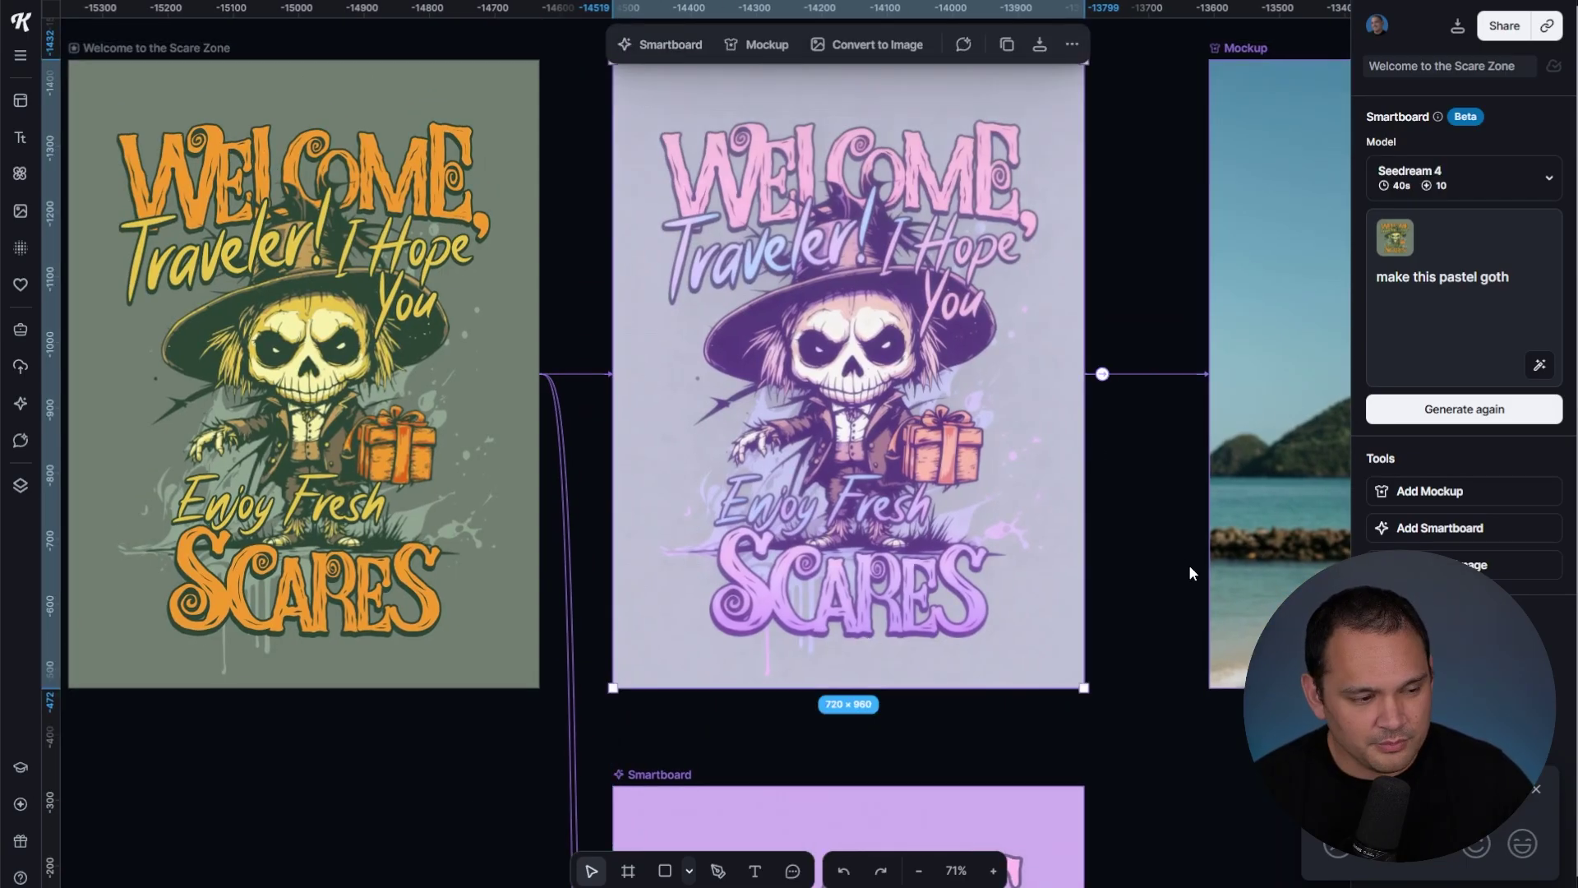
left_click(1159, 514)
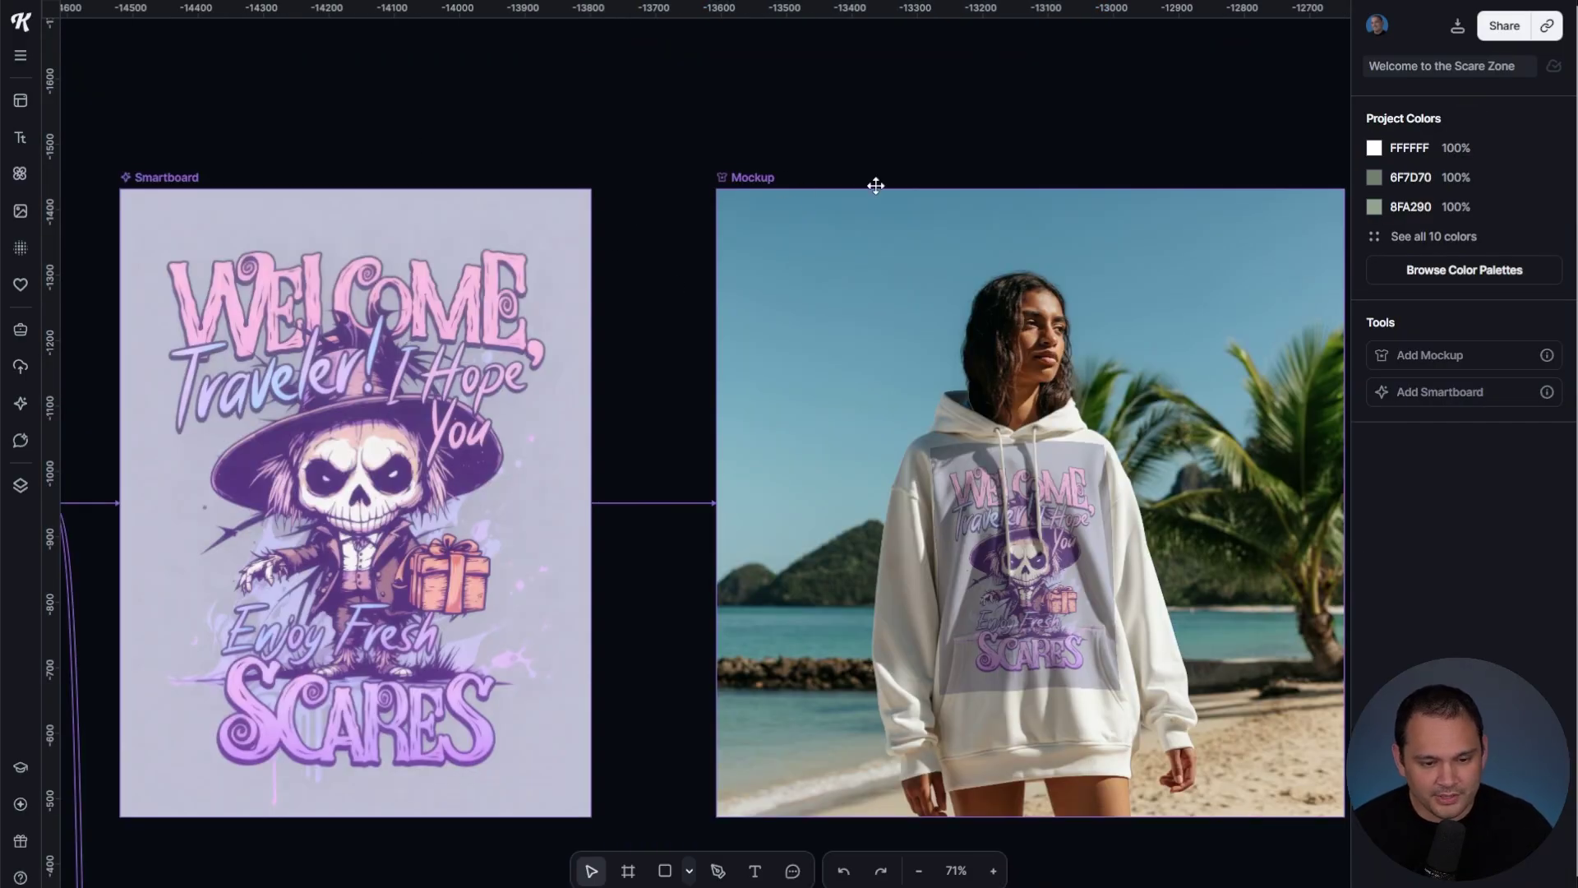
Step: Add a second mockup, the white T-shirt, to the Seedream 4 pastel goth Smartboard
left_click(162, 177)
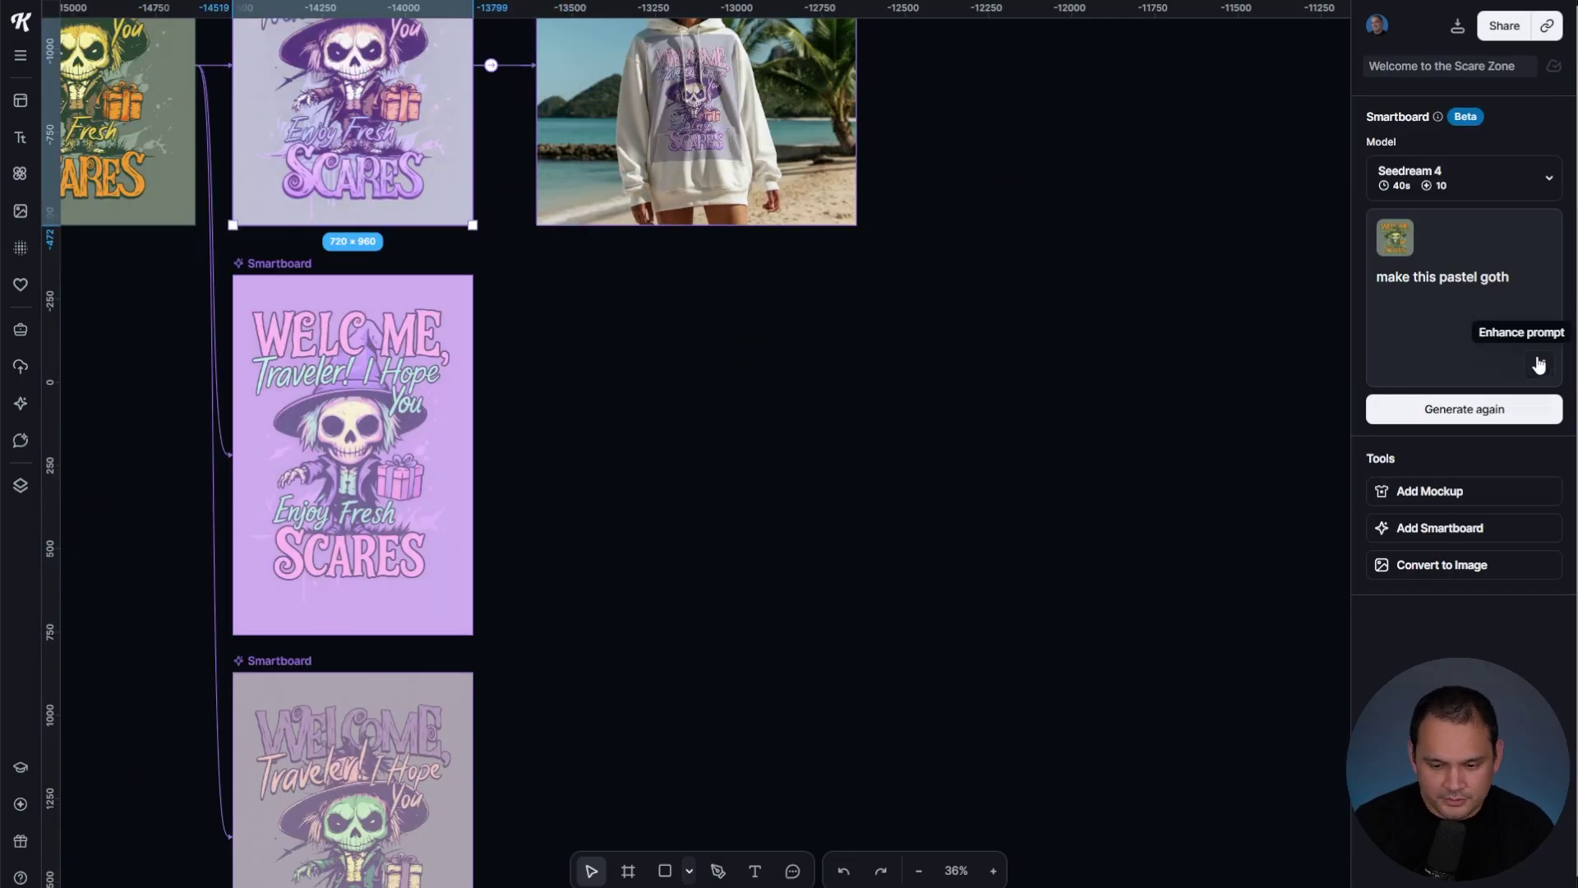
scroll(583, 575, "up", 5)
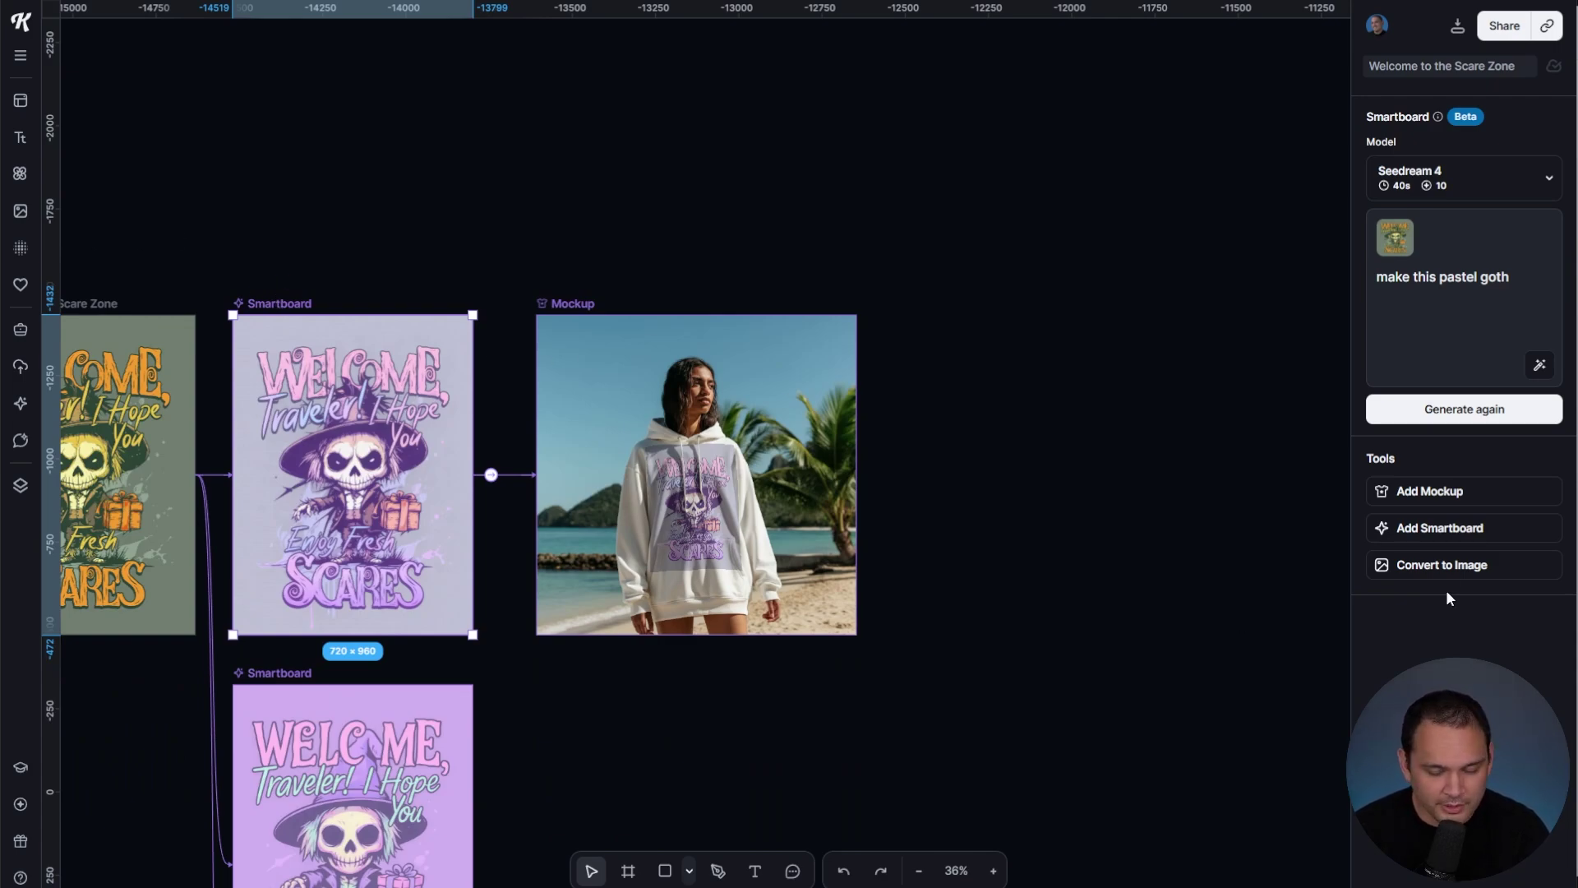
left_click(1407, 492)
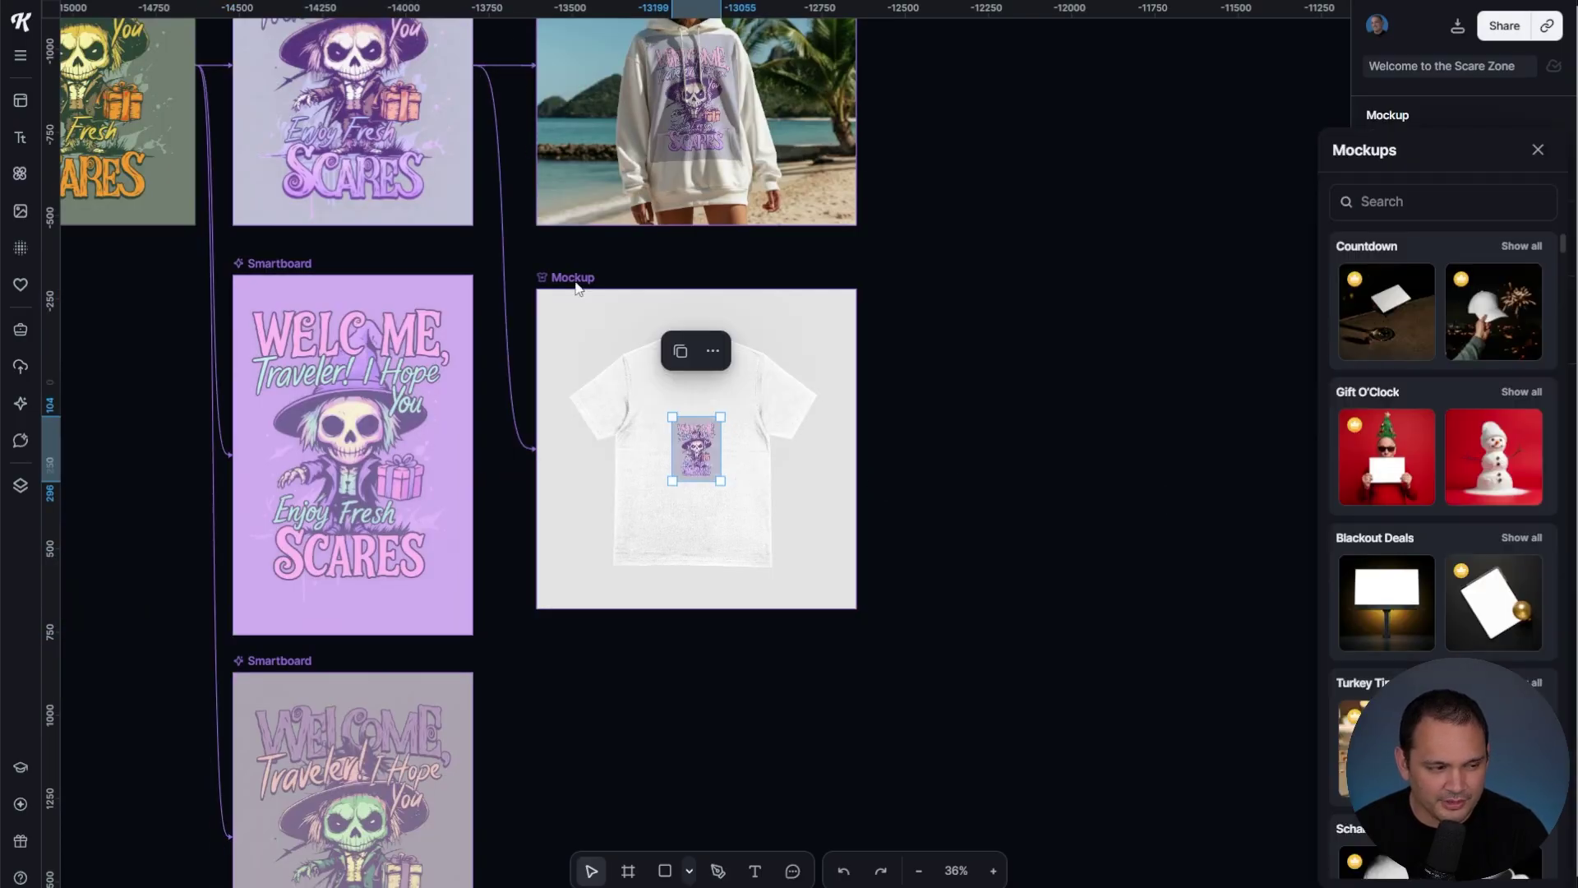
scroll(653, 697, "up", 3)
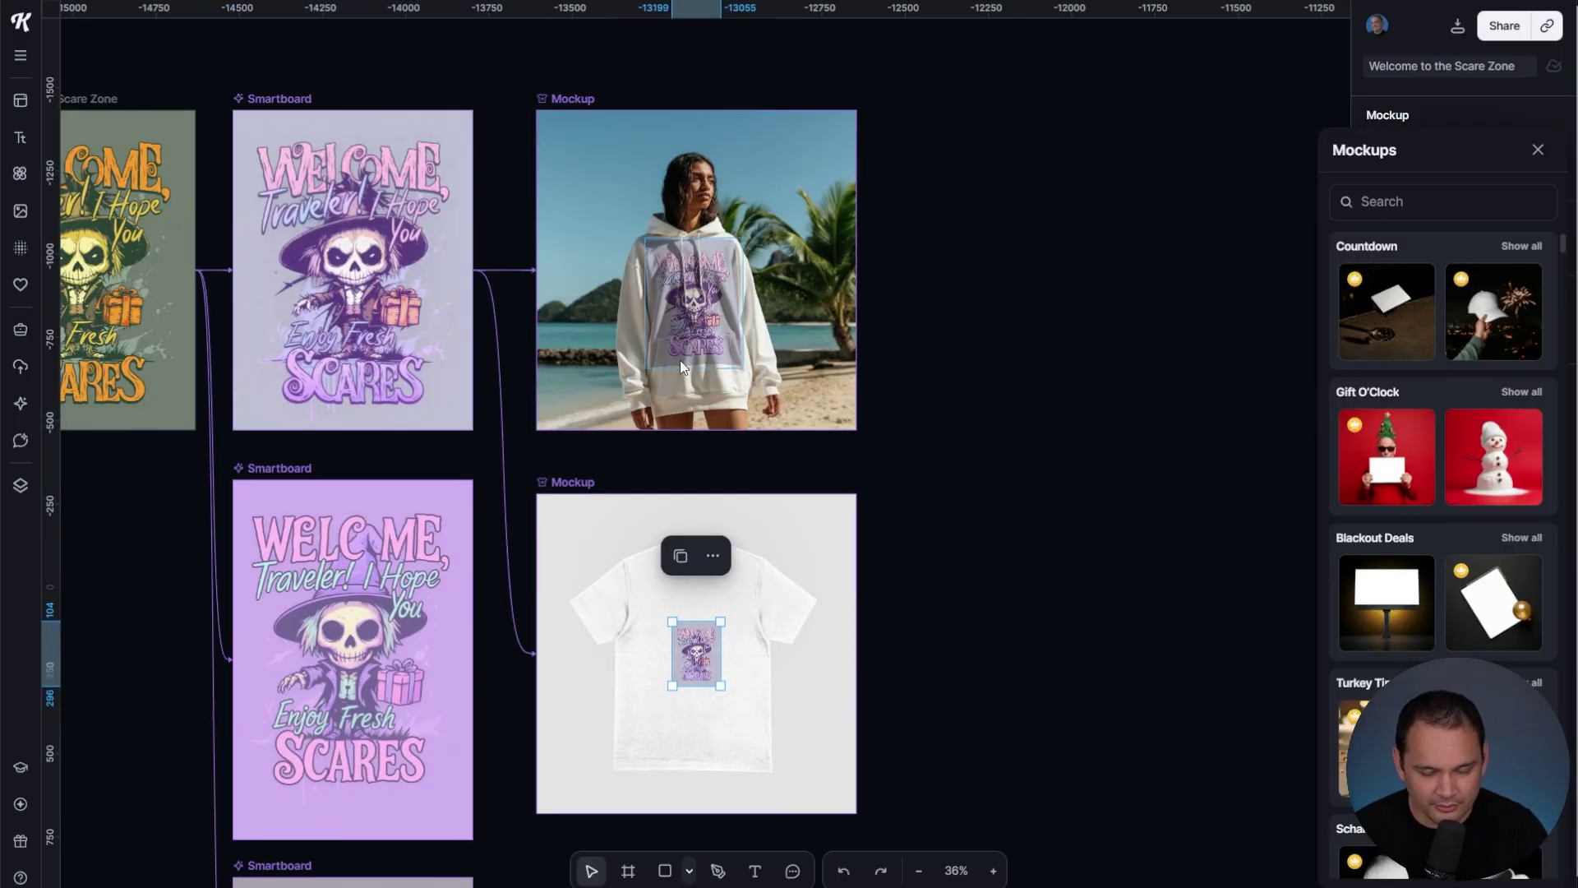
left_click(478, 251)
left_click(693, 656)
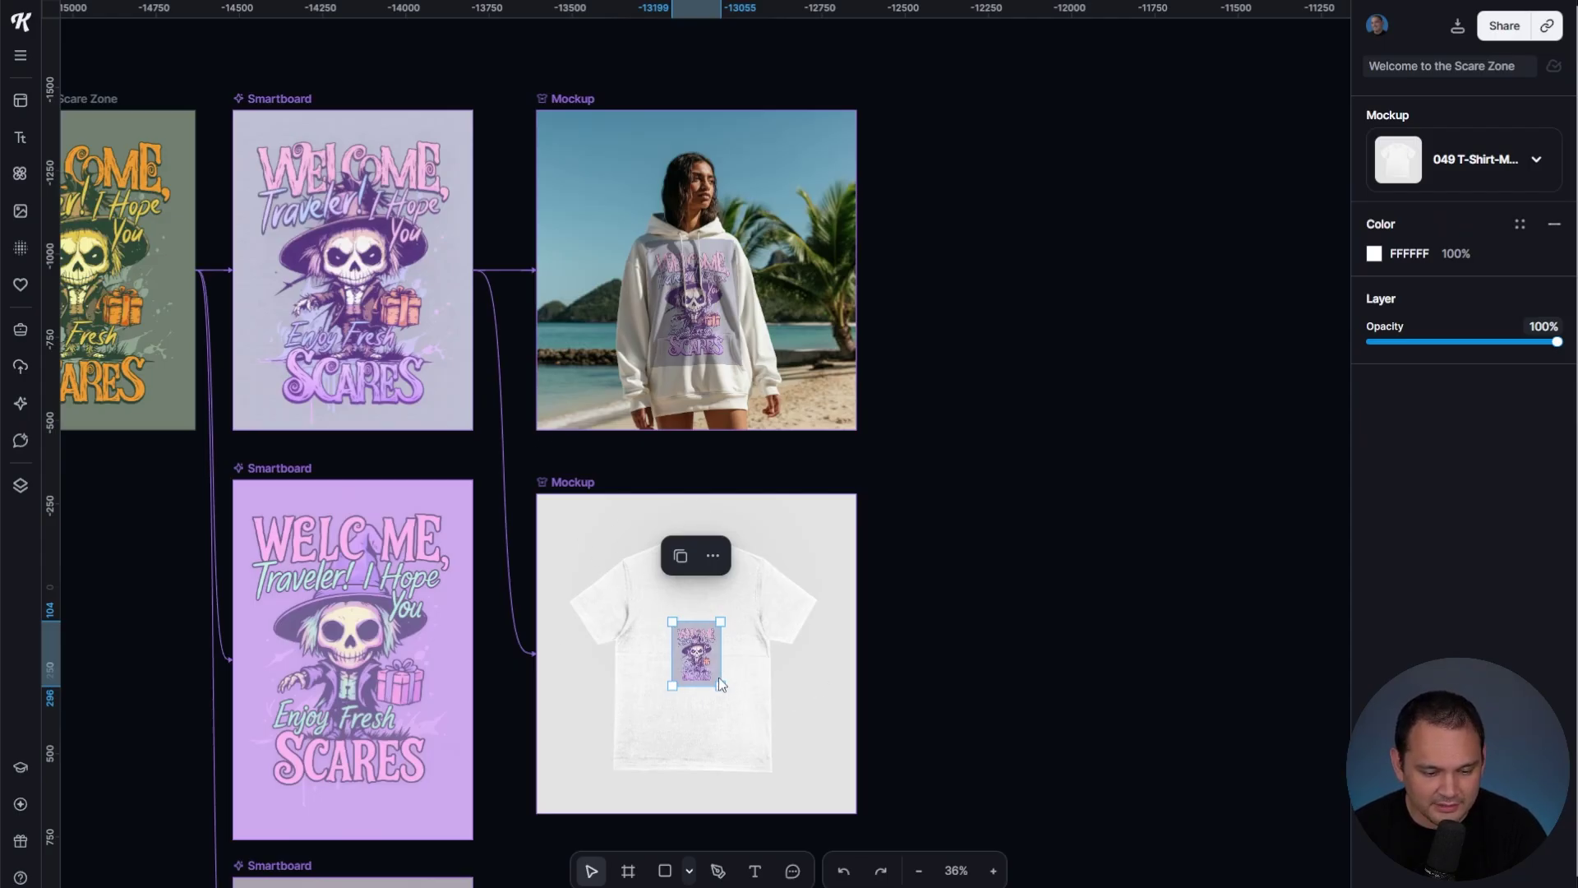
Step: Add a third mockup to the Seedream 4 Smartboard and change it to the white mug from the Schall collection
left_click(480, 260)
left_click(454, 237)
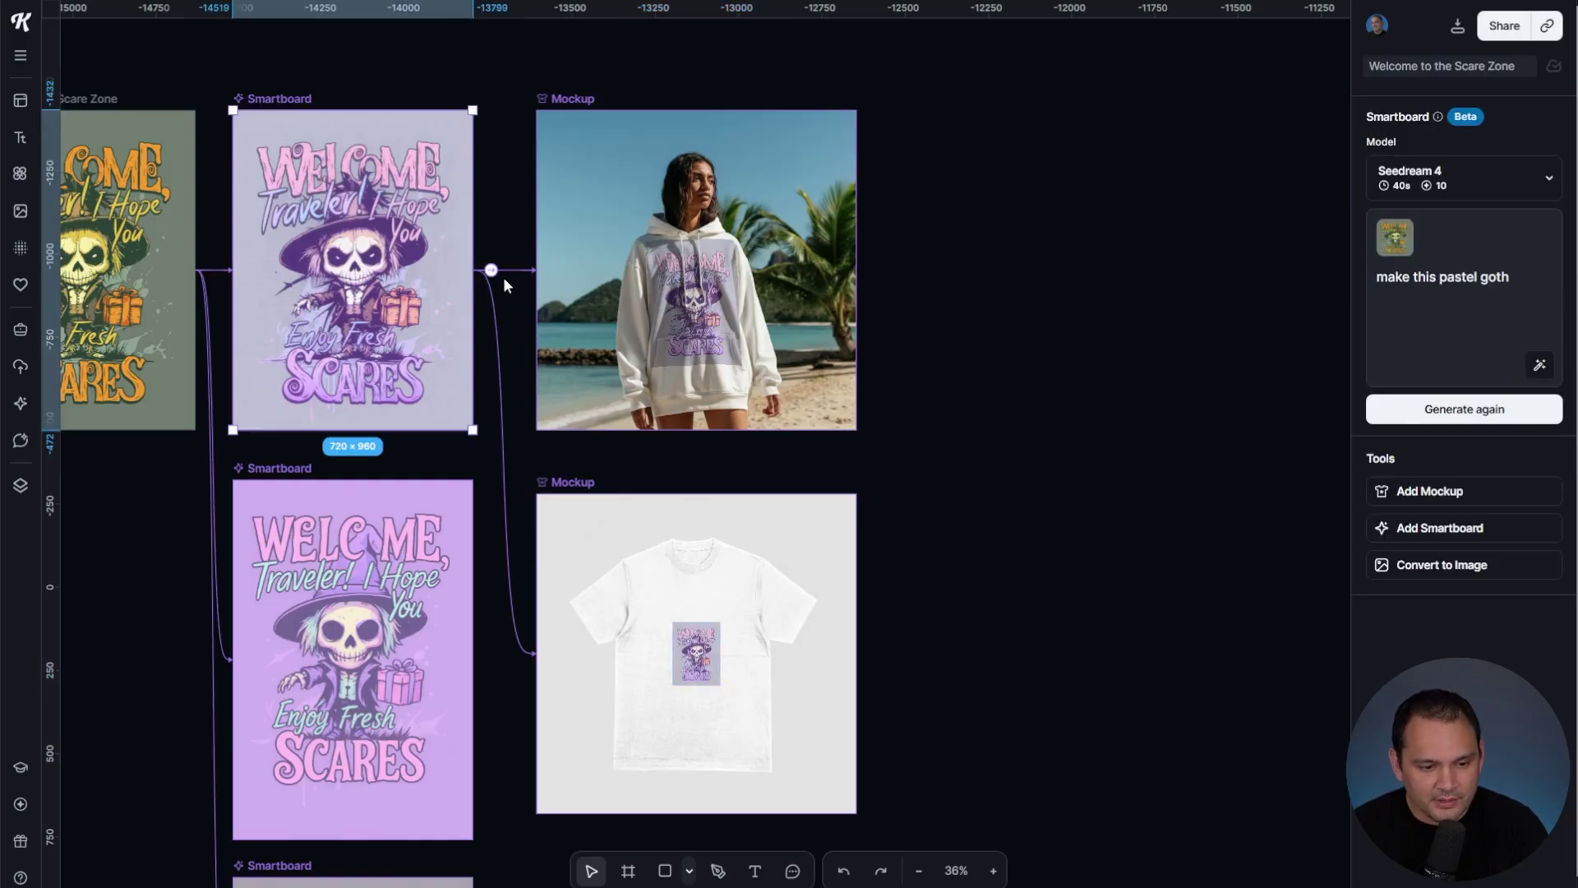
left_click(1442, 490)
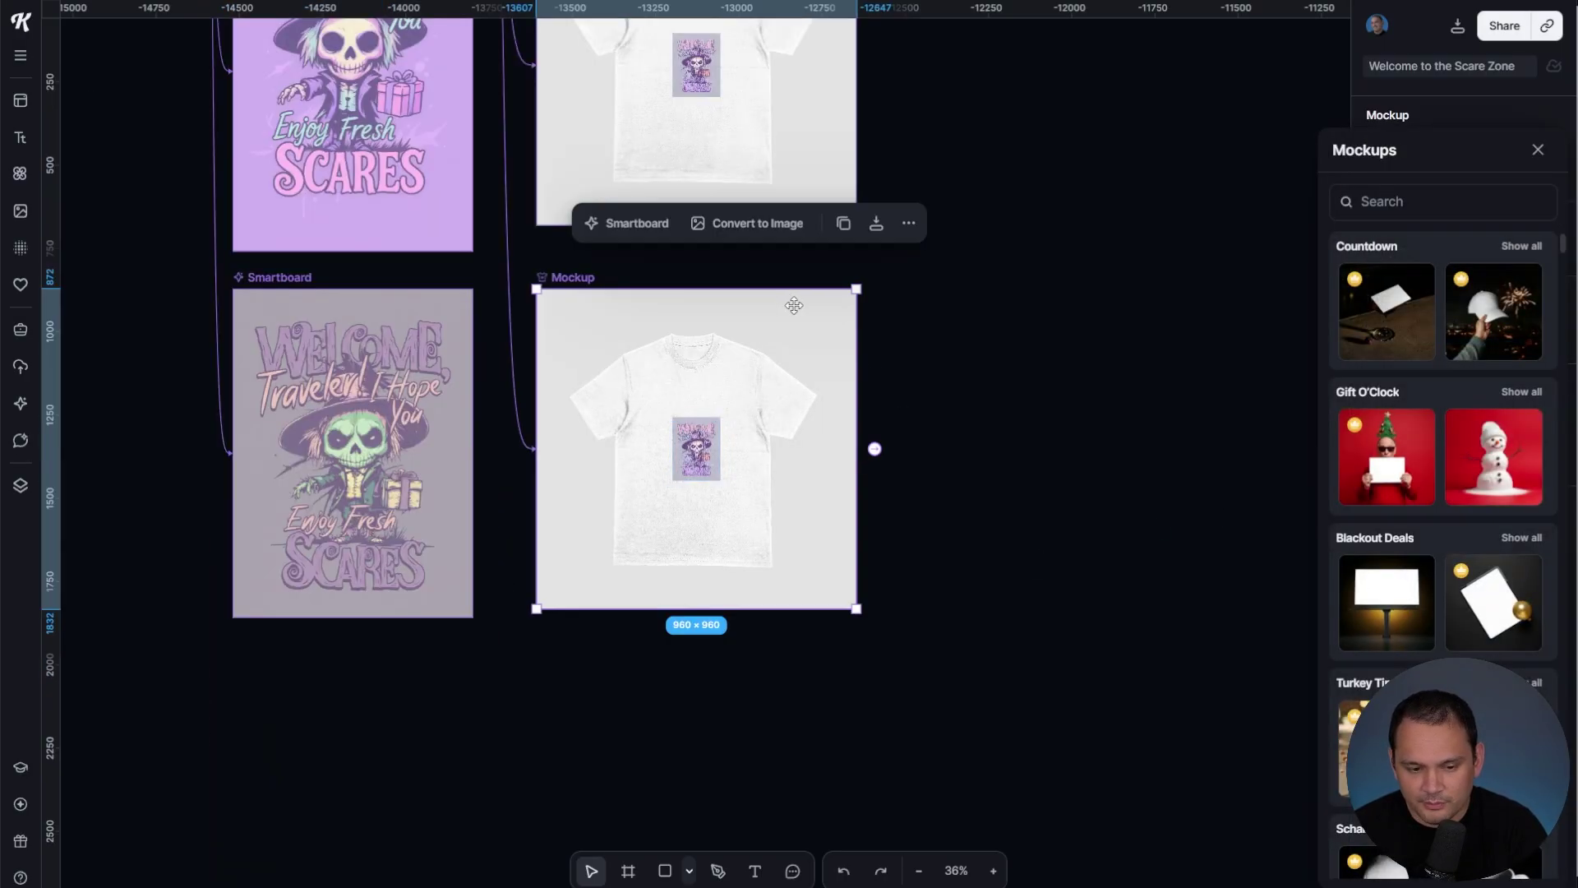
scroll(1447, 493, "down", 5)
left_click(1493, 382)
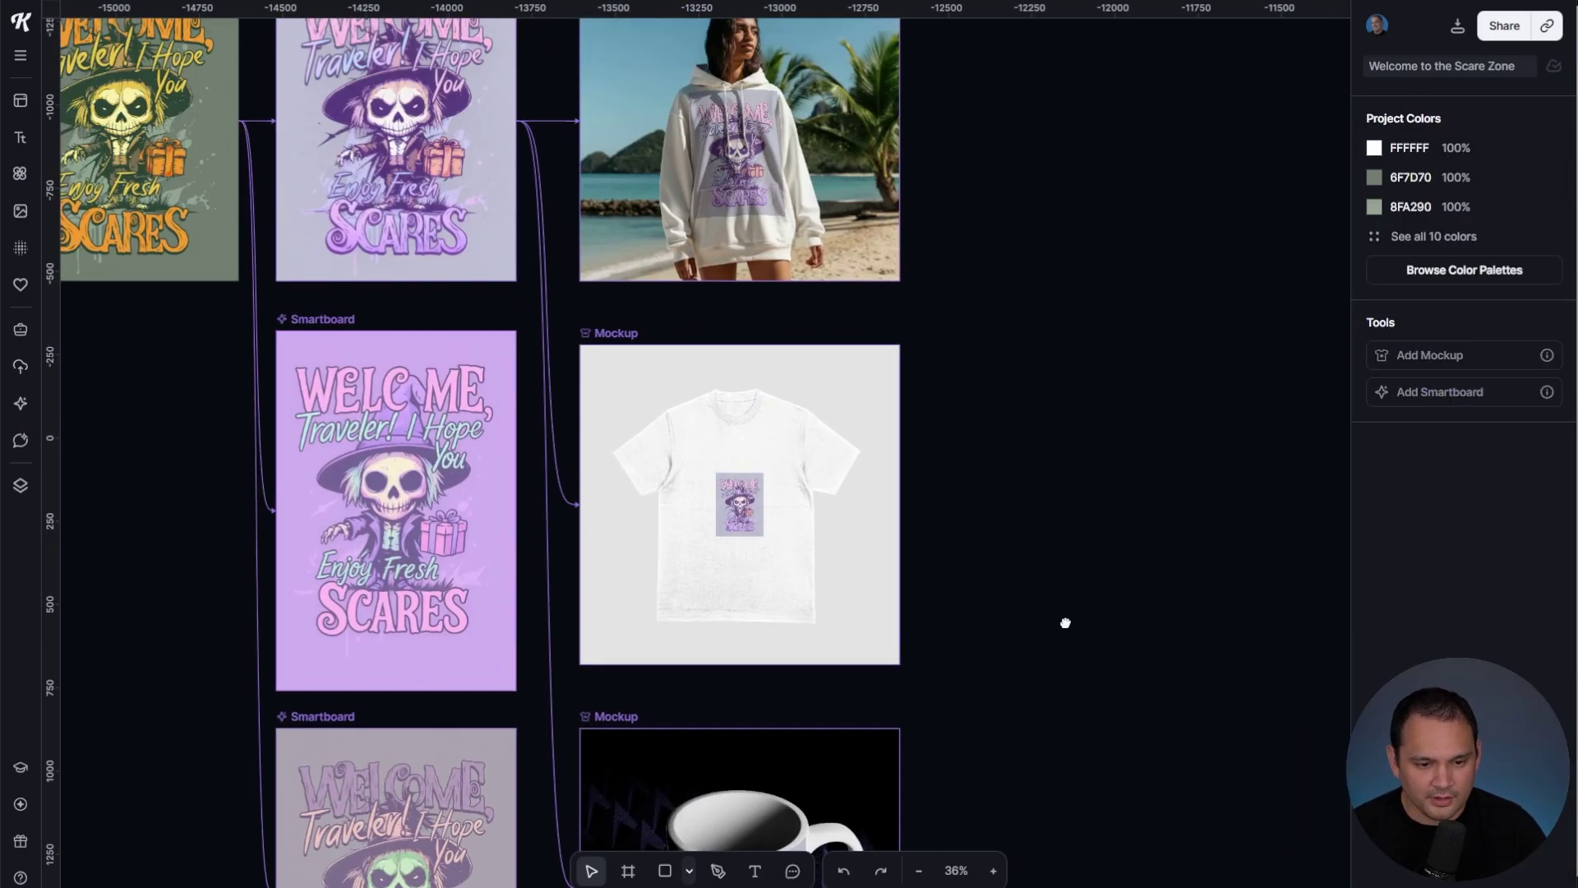
mouse_move(1052, 327)
left_mouse_down()
mouse_move(1027, 525)
mouse_move(1066, 283)
mouse_move(1064, 333)
left_mouse_up()
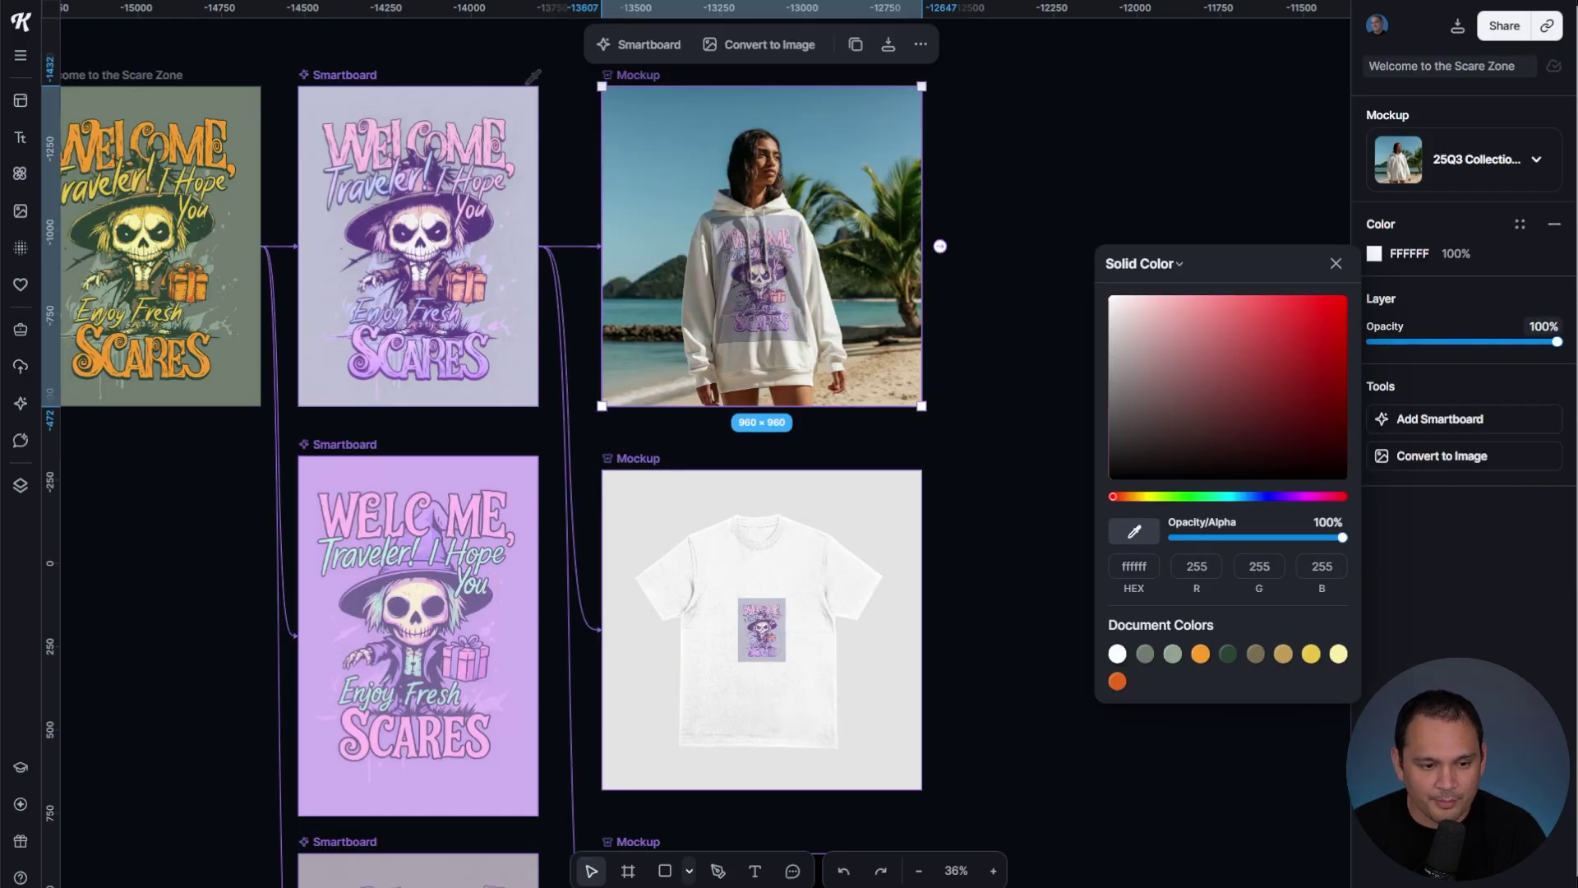
Step: Recolor the hoodie to BEC1D4 by sampling the background of the Seedream 4 pastel goth design
left_click(503, 98)
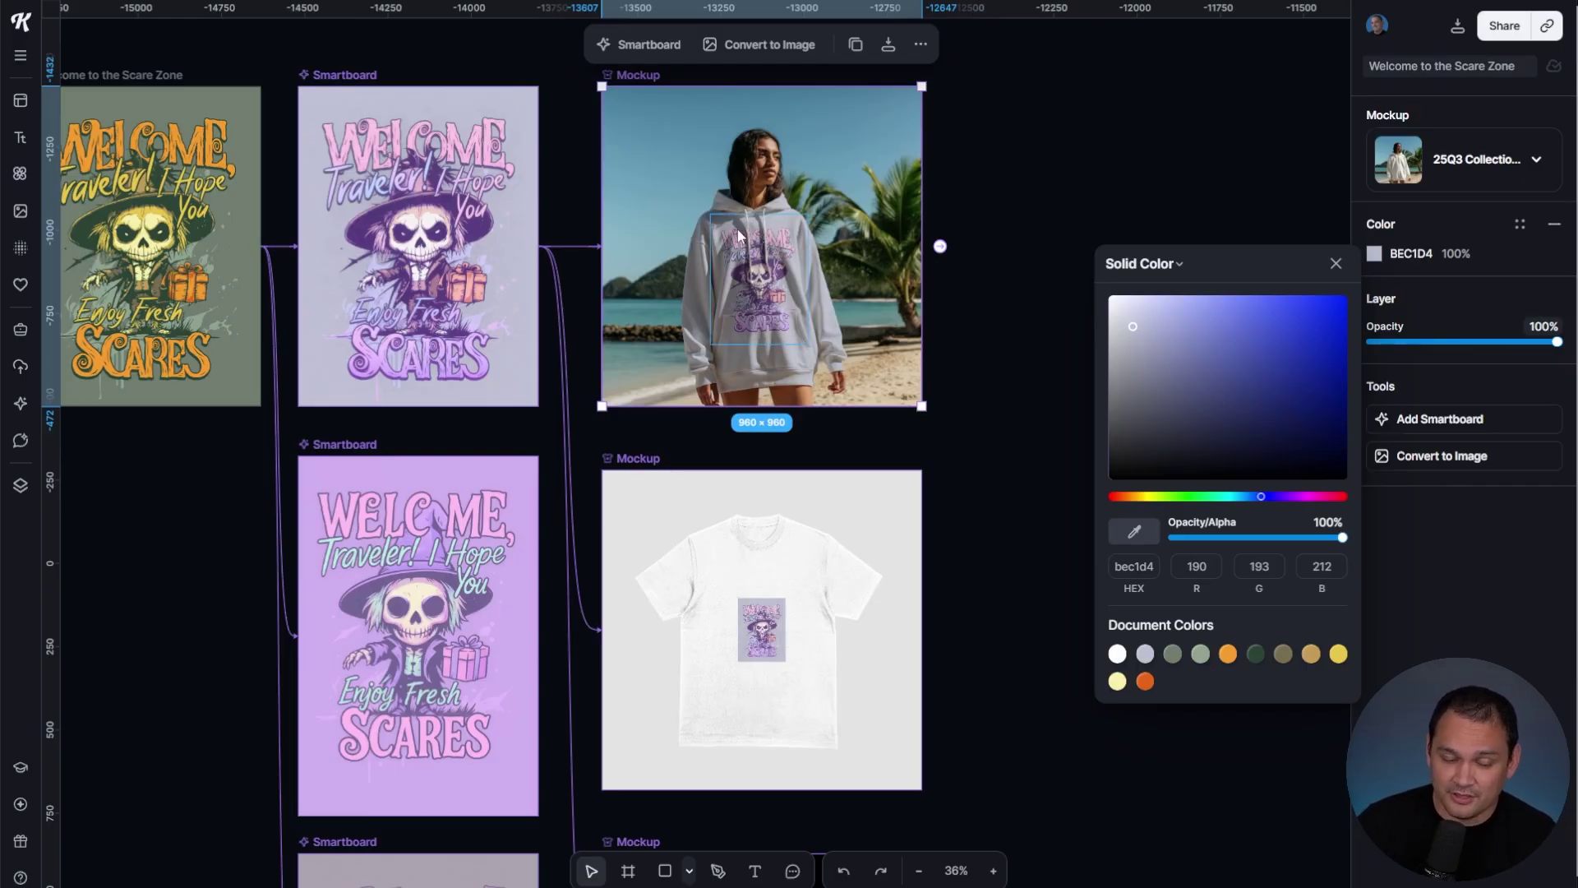
left_click(626, 256)
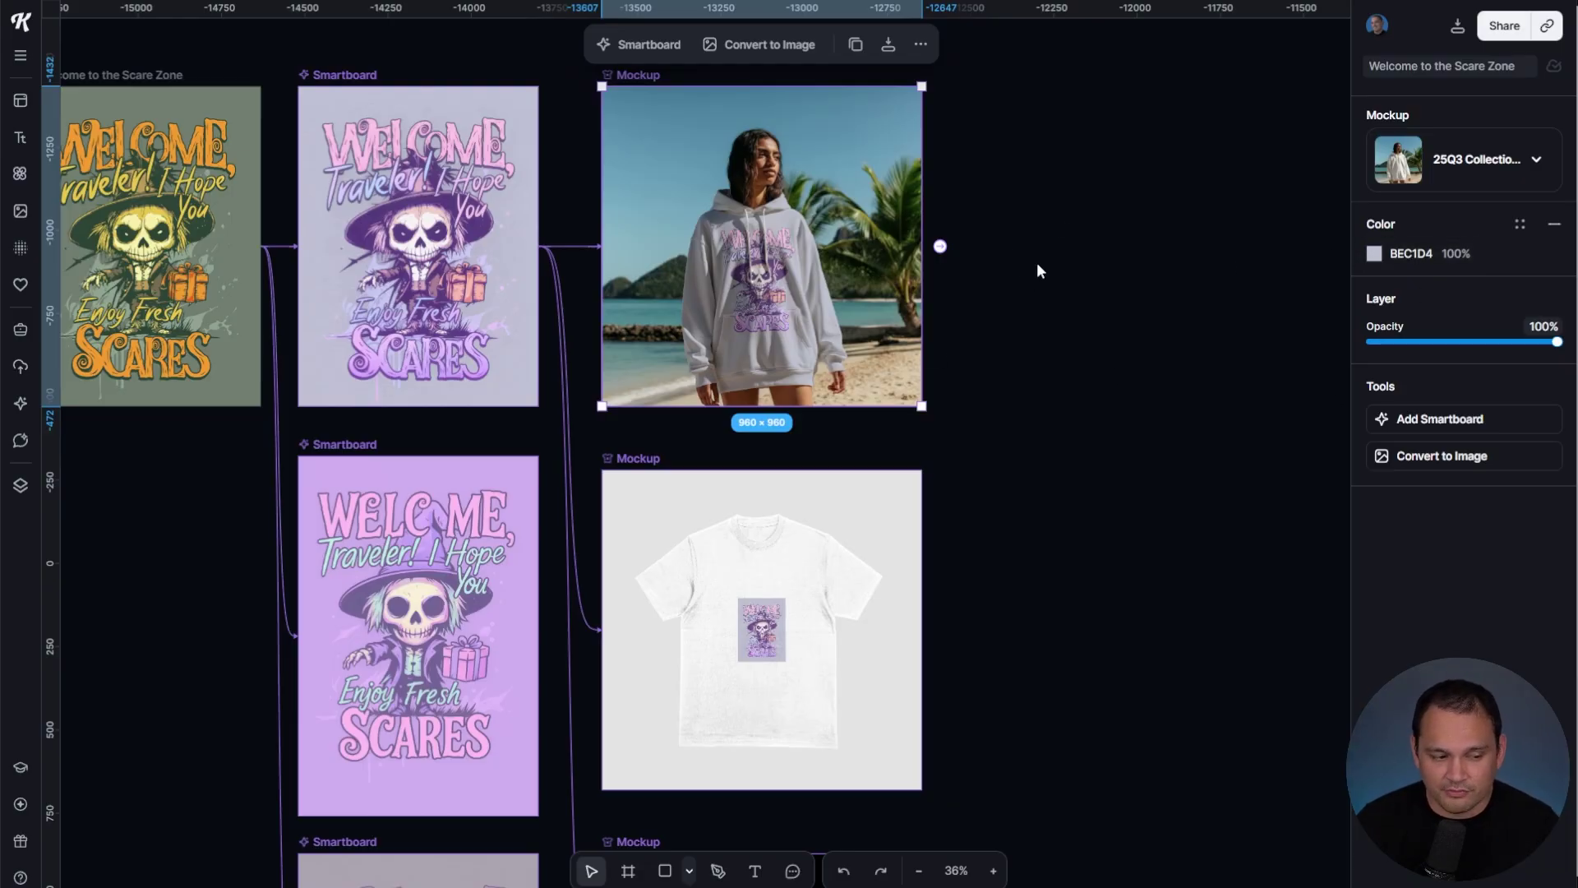
left_click(940, 316)
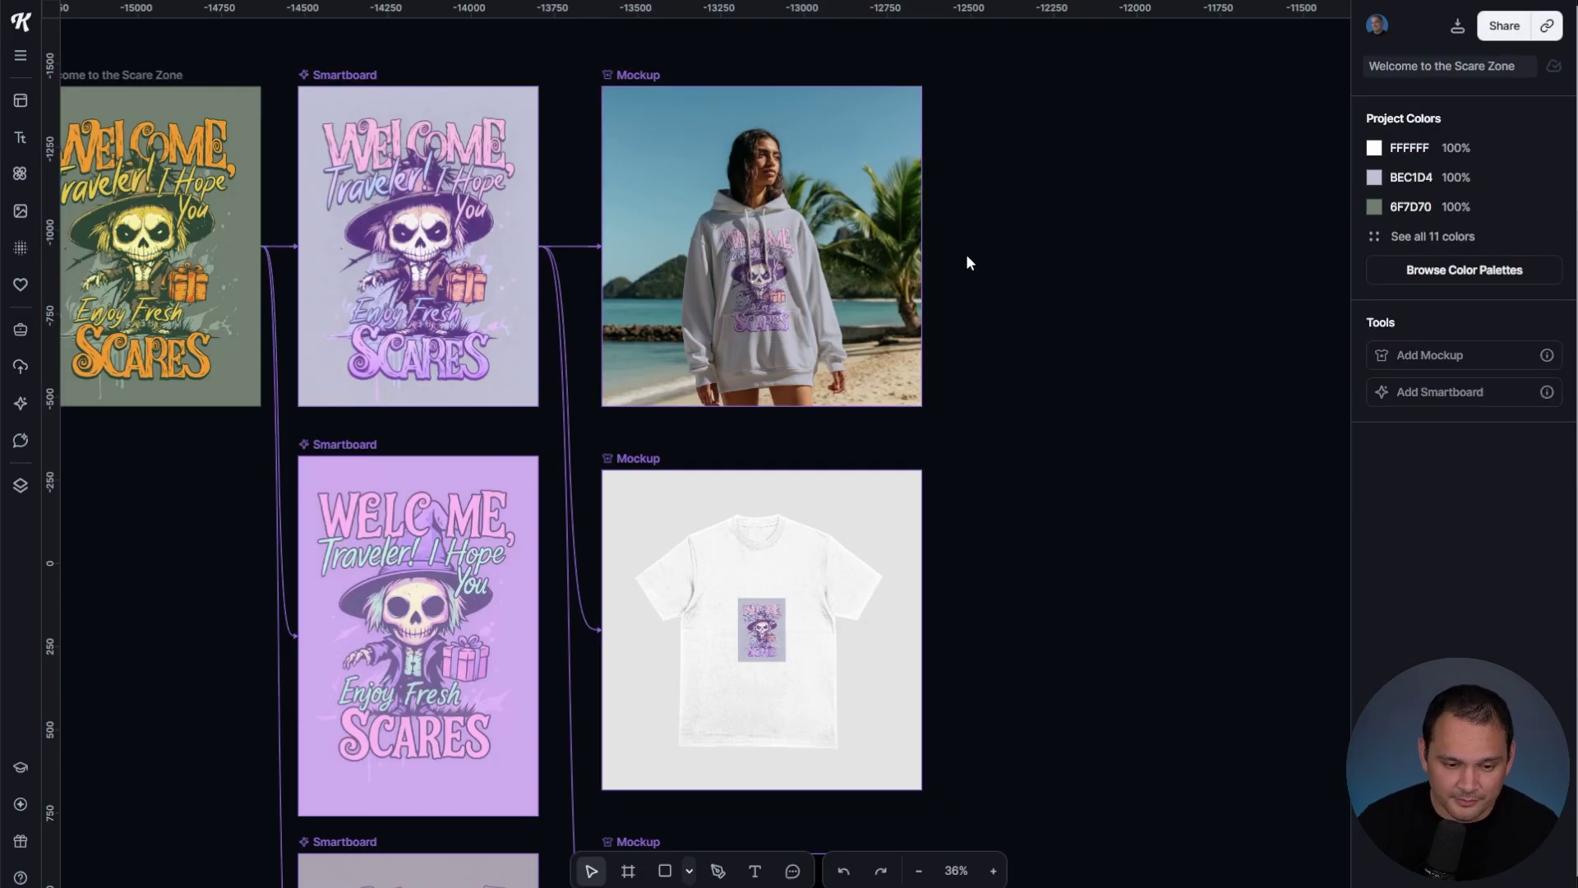
Step: Enlarge the skeleton design on the T-shirt mockup to about 420 by 560 px
left_click(768, 618)
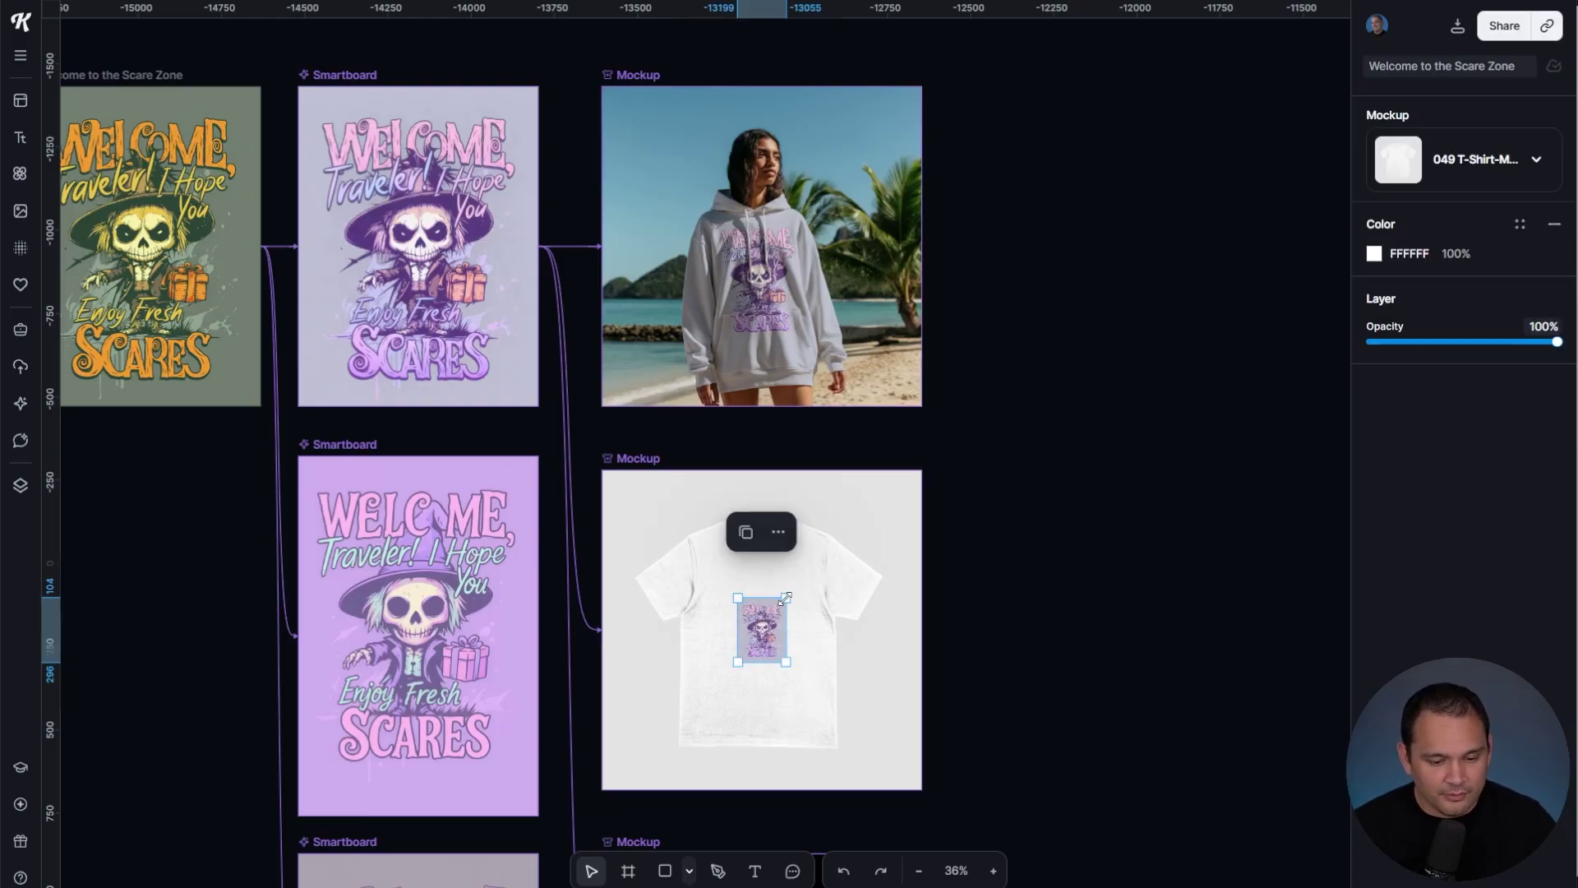
left_click_drag(784, 599, 829, 547)
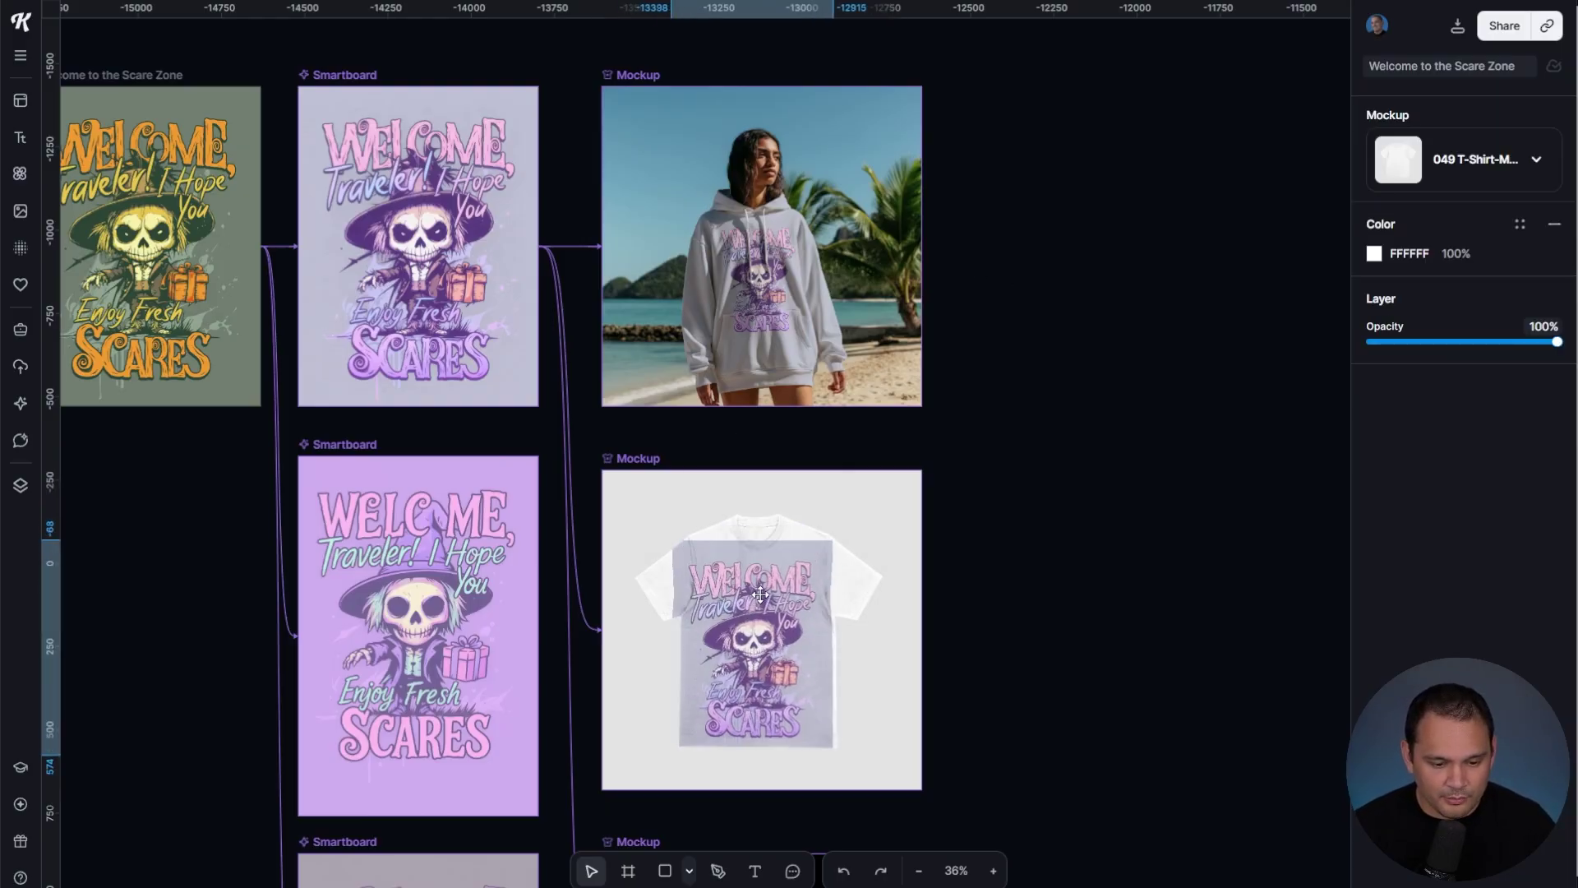
left_click_drag(772, 595, 770, 601)
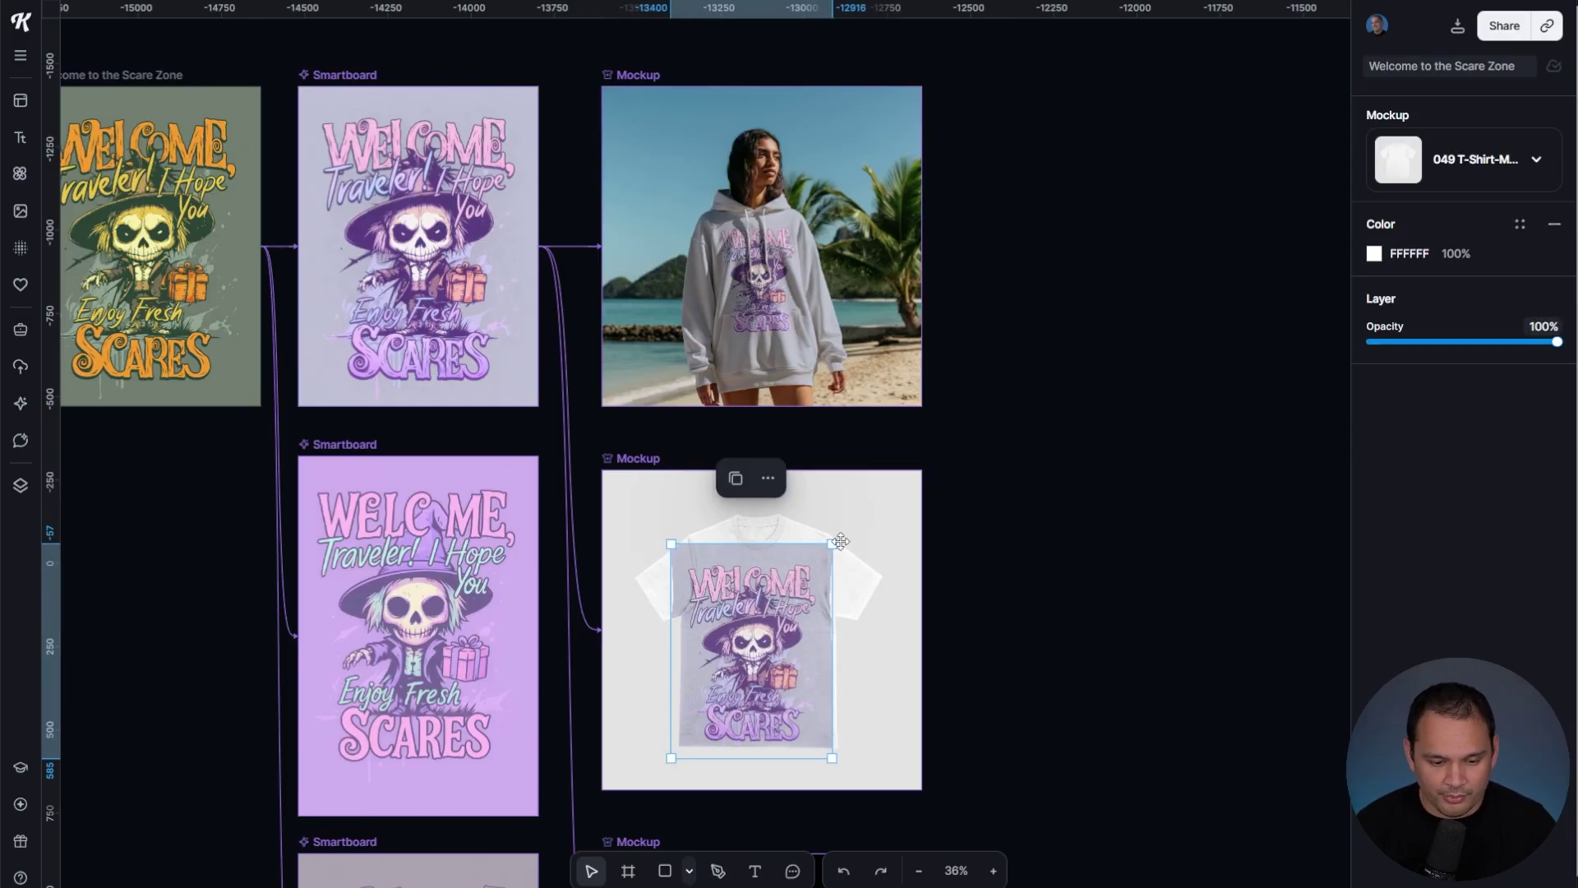
left_click_drag(840, 541, 816, 570)
Step: Nudge the T-shirt design right and up so it sits centered on the chest below the collar
key("shift+Right")
key("shift+Right")
key("shift+Right")
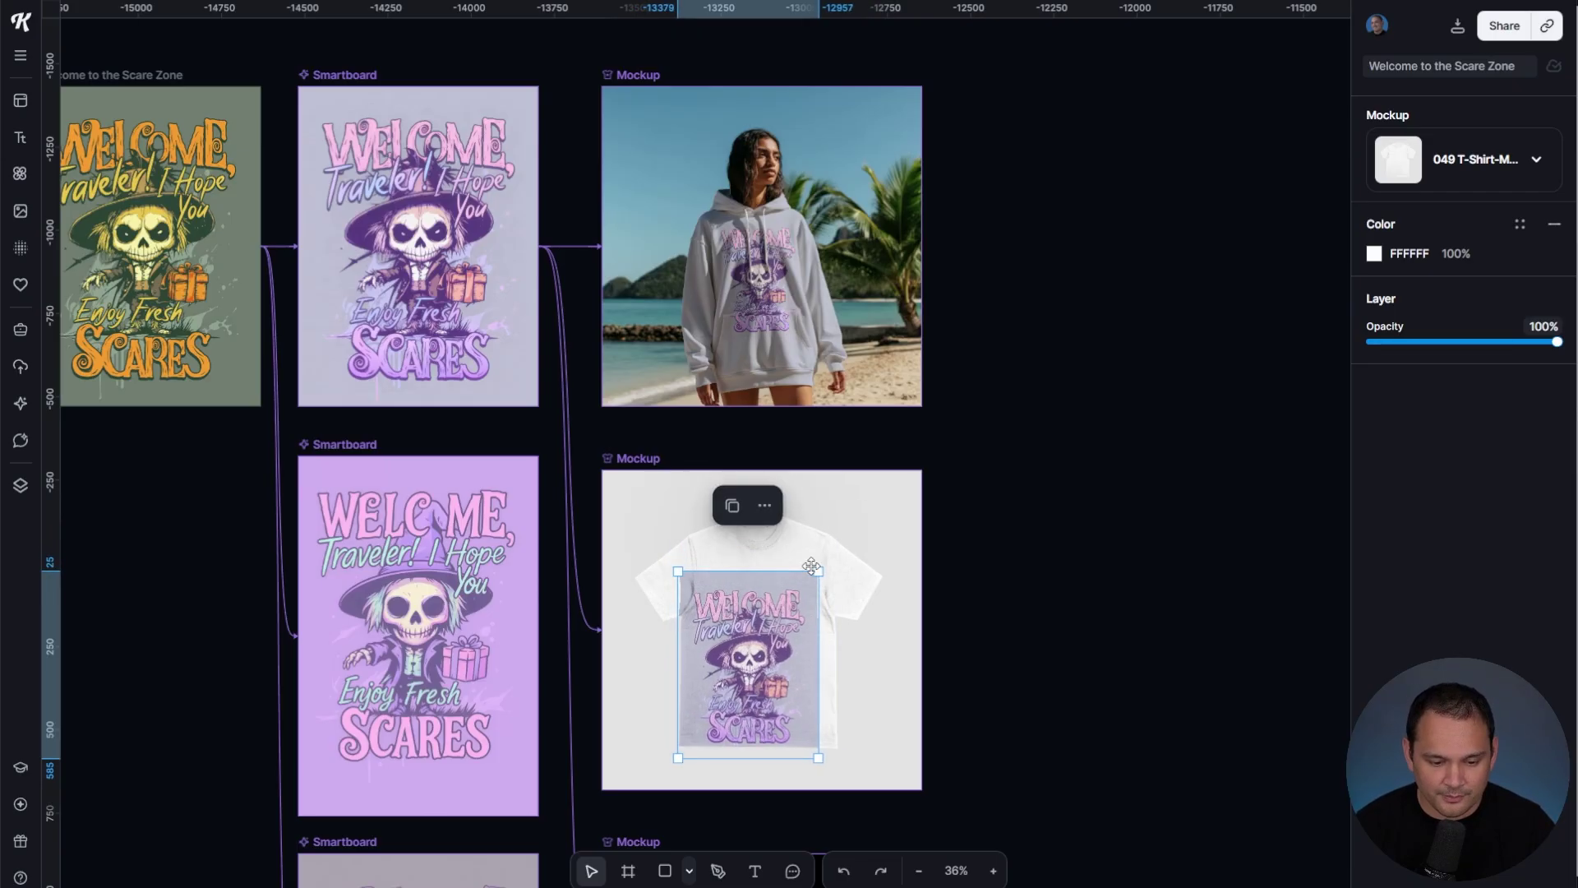
key("shift+Up")
key("shift+Up")
key("shift+Up")
key("shift+Up")
key("shift+Up")
key("shift+Up")
key("shift+Up")
key("Up")
key("Up")
key("Up")
key("Up")
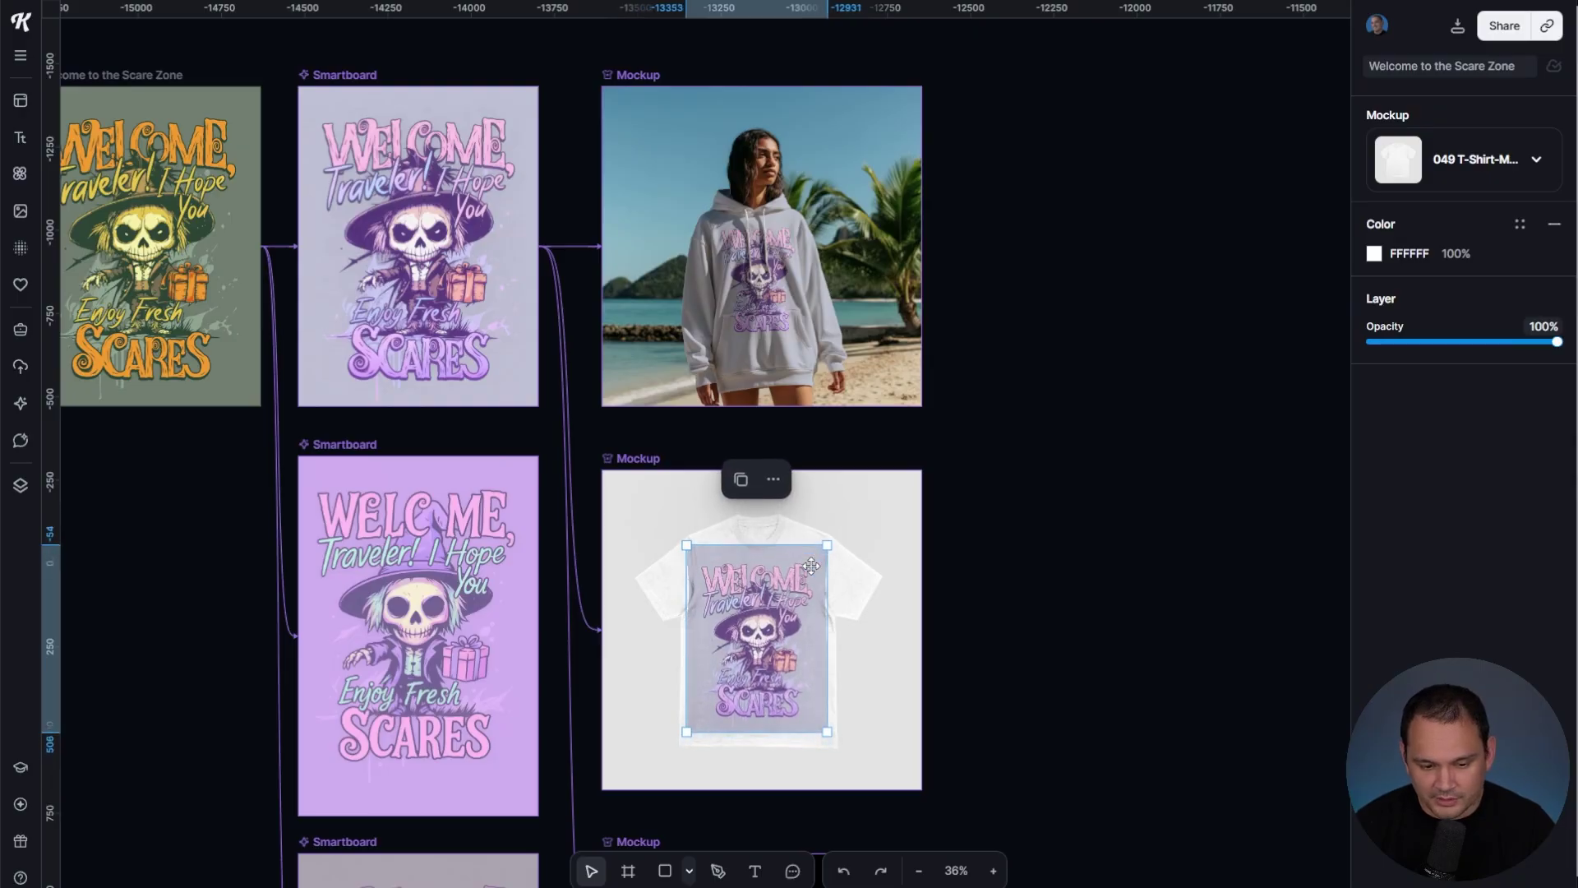
key("Right")
key("Escape")
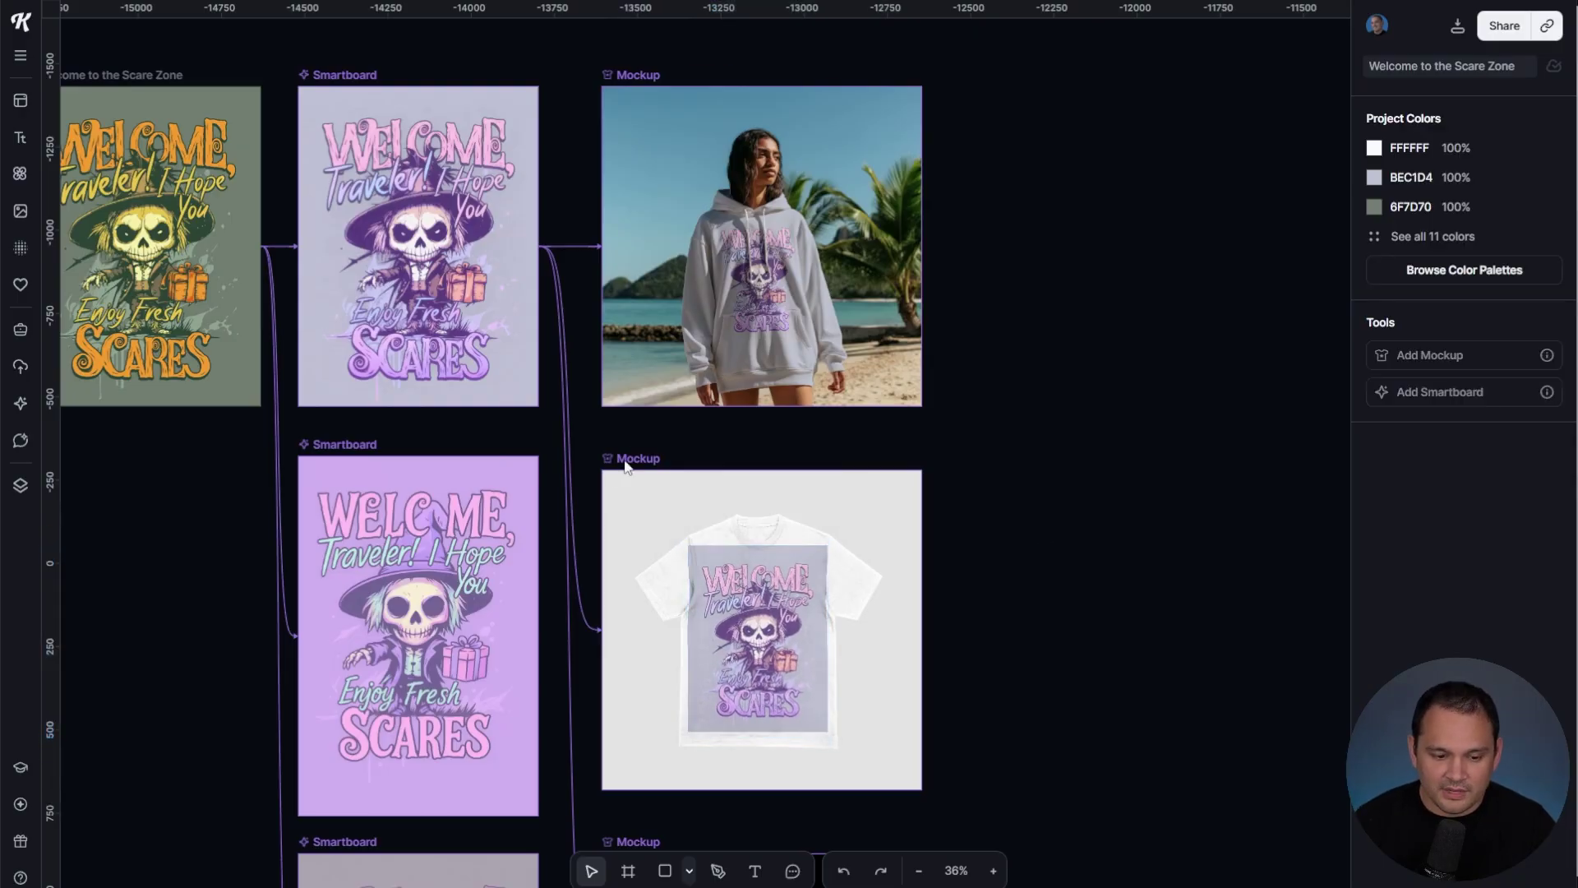
Step: Recolor the T-shirt mockup to BFC2D5 with a sampled color that blends with the design's background
left_click(630, 458)
left_click(1374, 254)
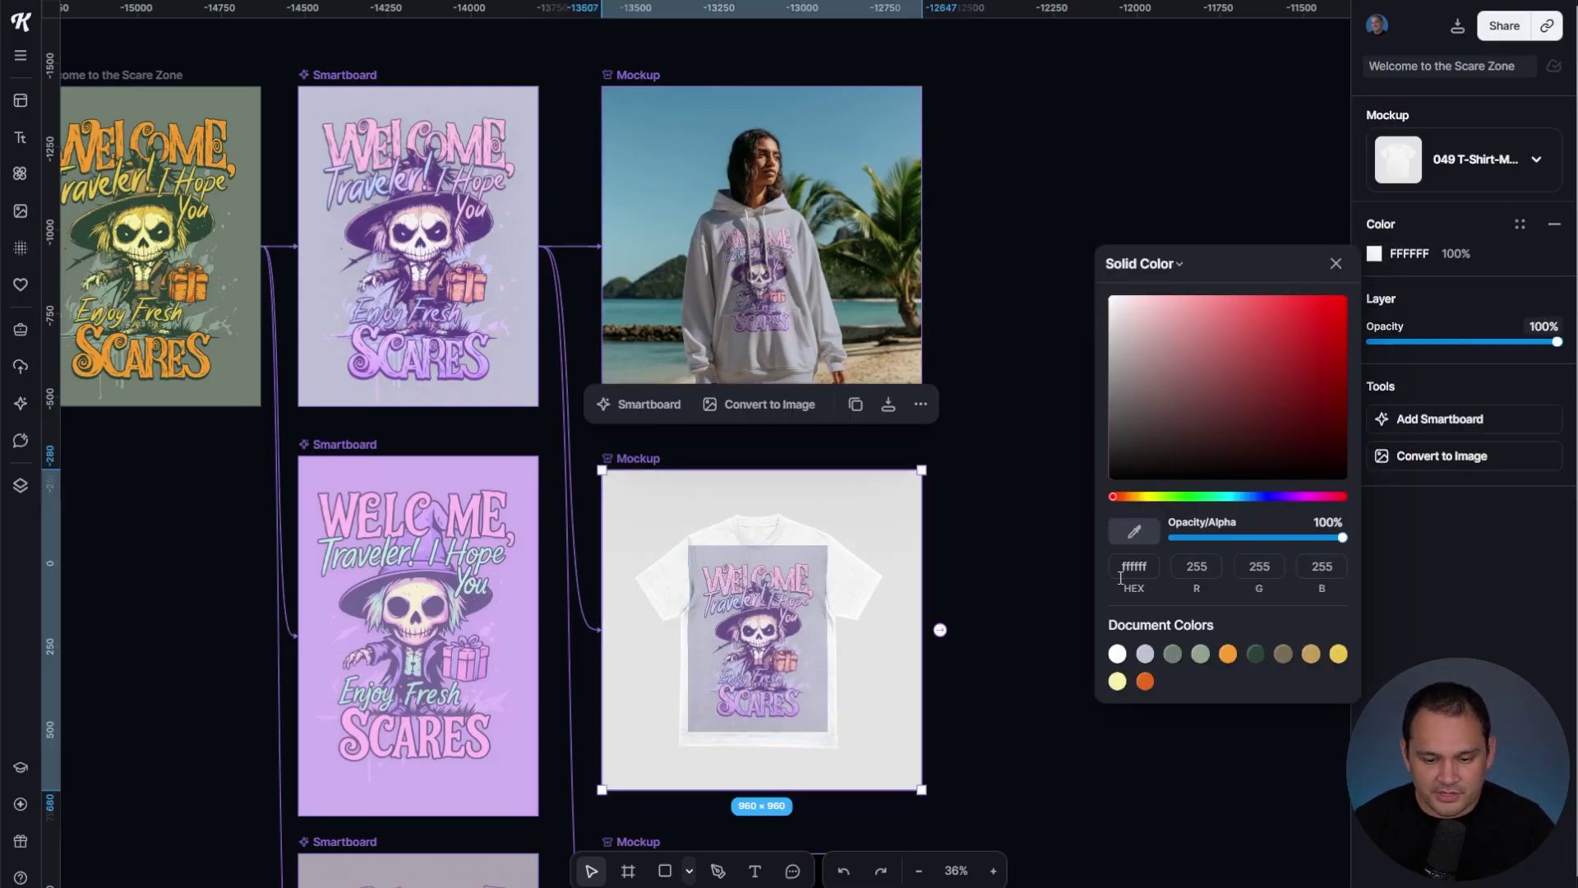
left_click(1134, 531)
left_click(785, 226)
left_click(1028, 397)
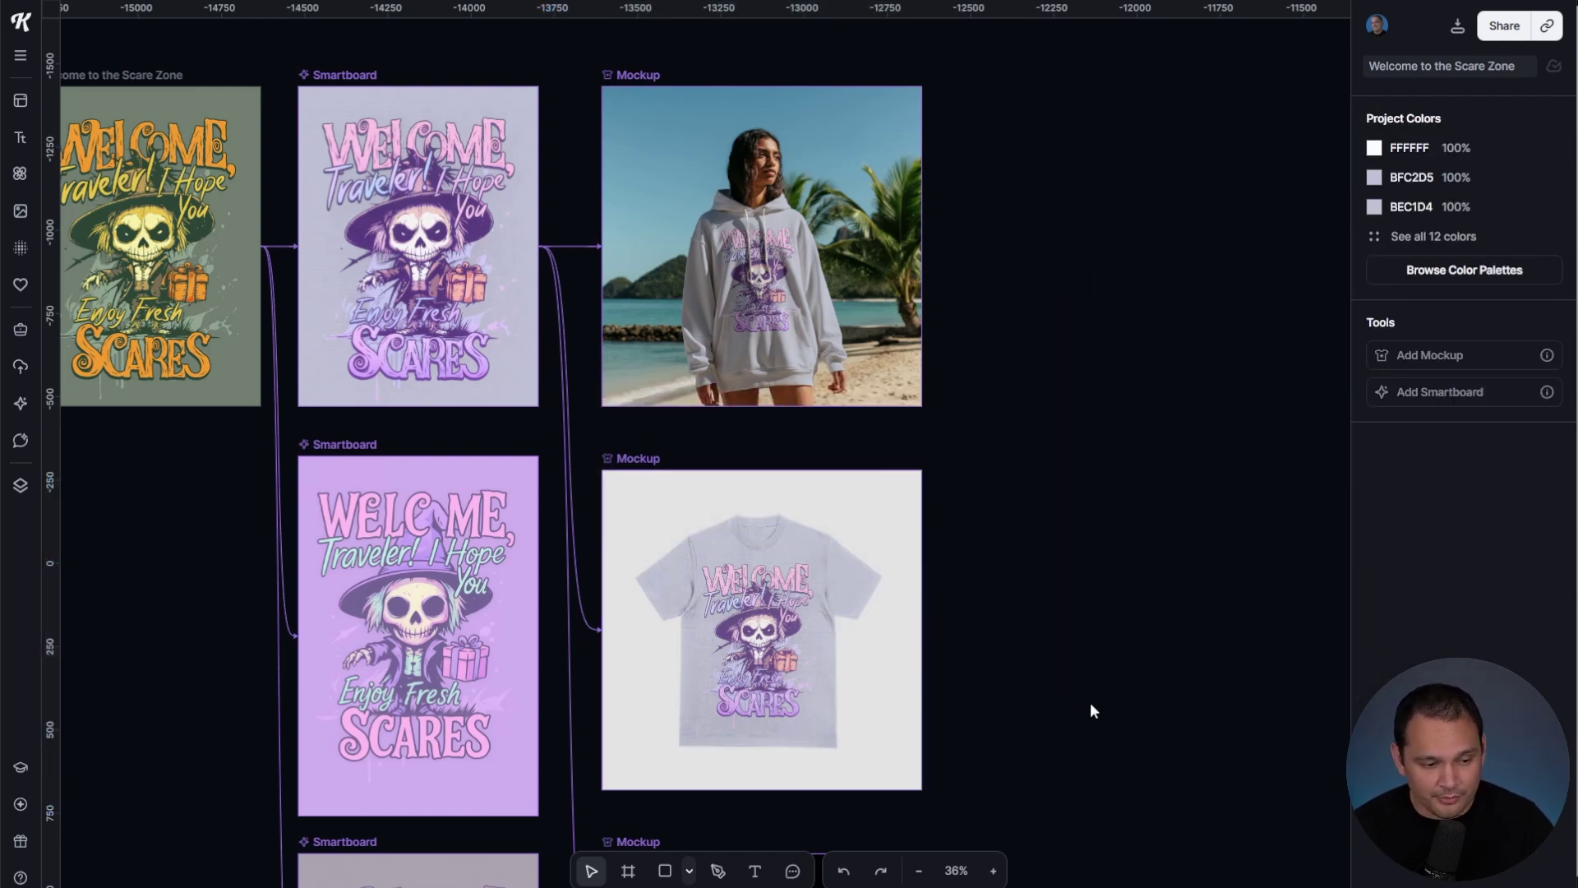
Step: Reposition the skeleton design on the mug mockup so it sits centered on the mug's front
scroll(1032, 792, "down", 5)
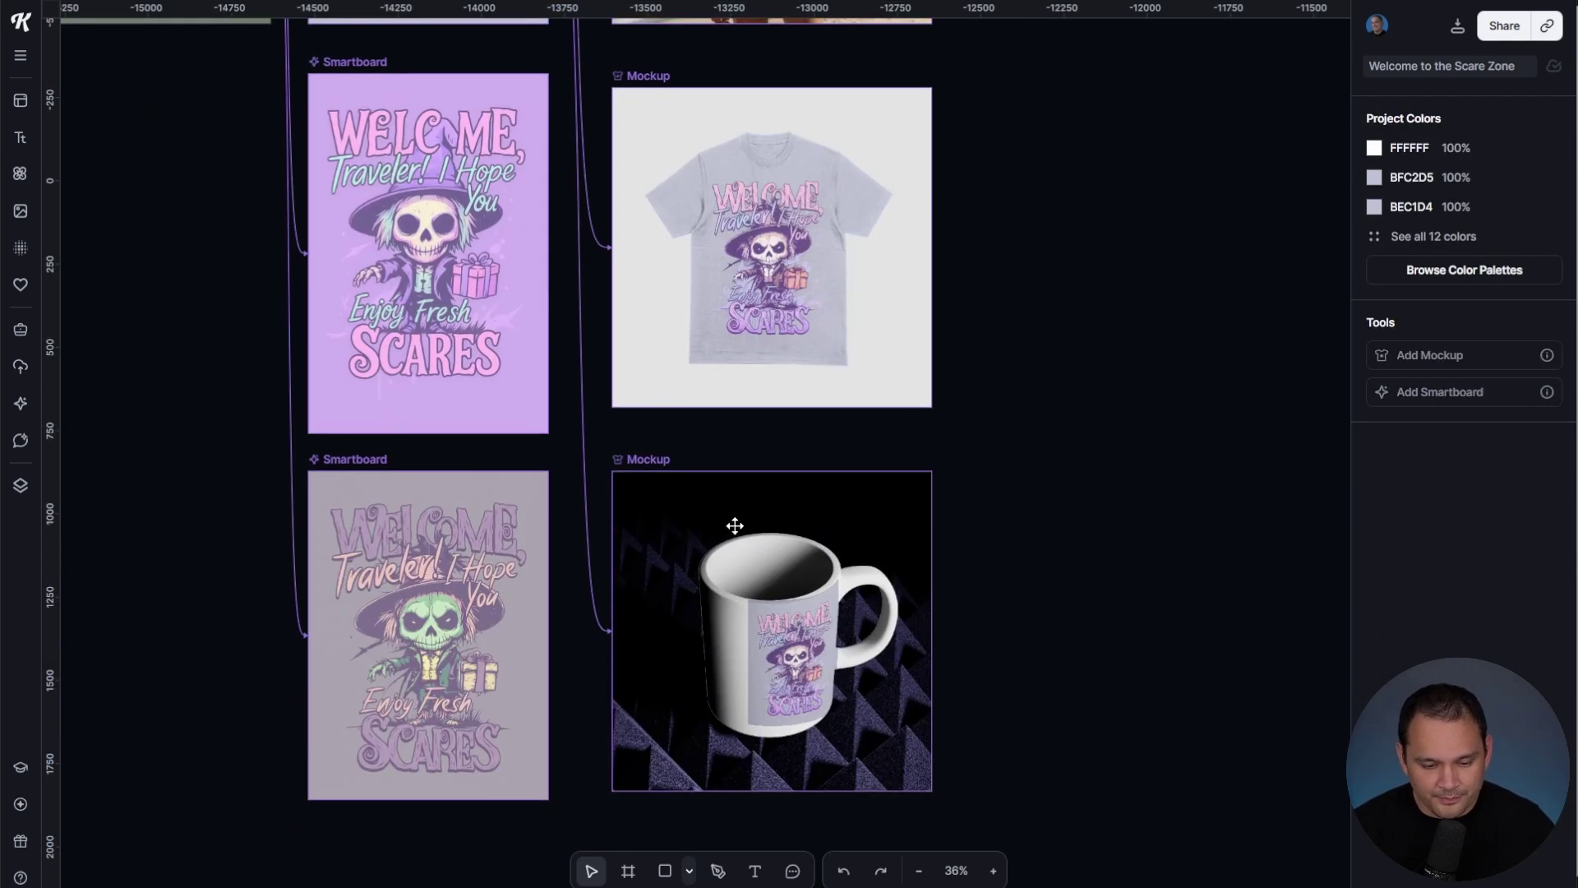
left_click(813, 630)
left_click_drag(780, 655, 785, 660)
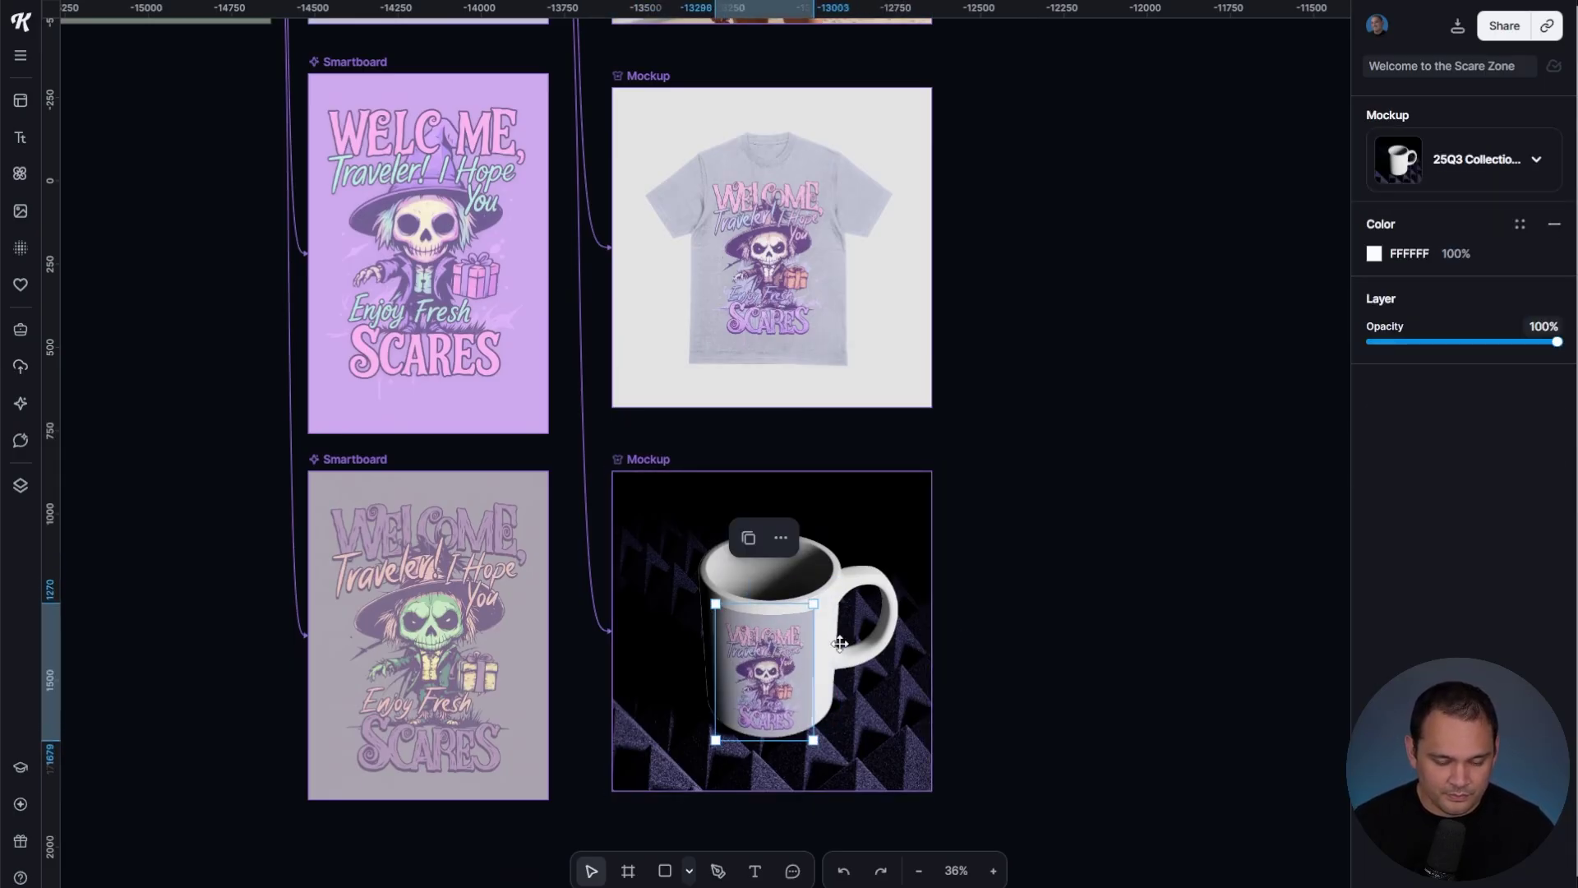
key("shift+Up")
key("shift+Right")
key("shift+Right")
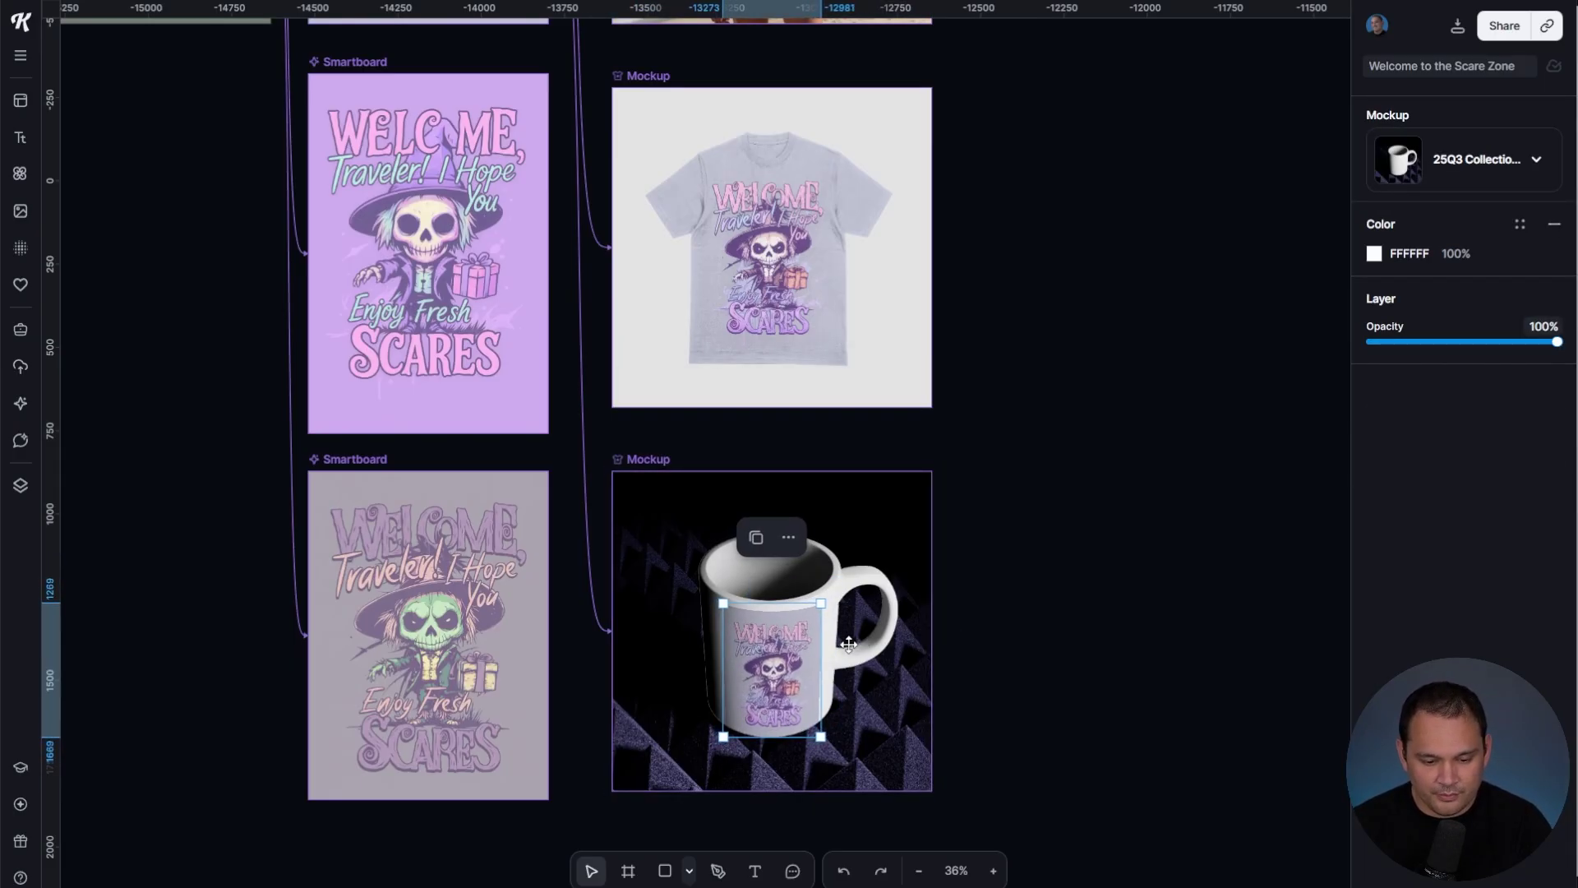
Step: Recolor the mug to BABBCA by sampling the background of the design printed on it
left_click(1374, 255)
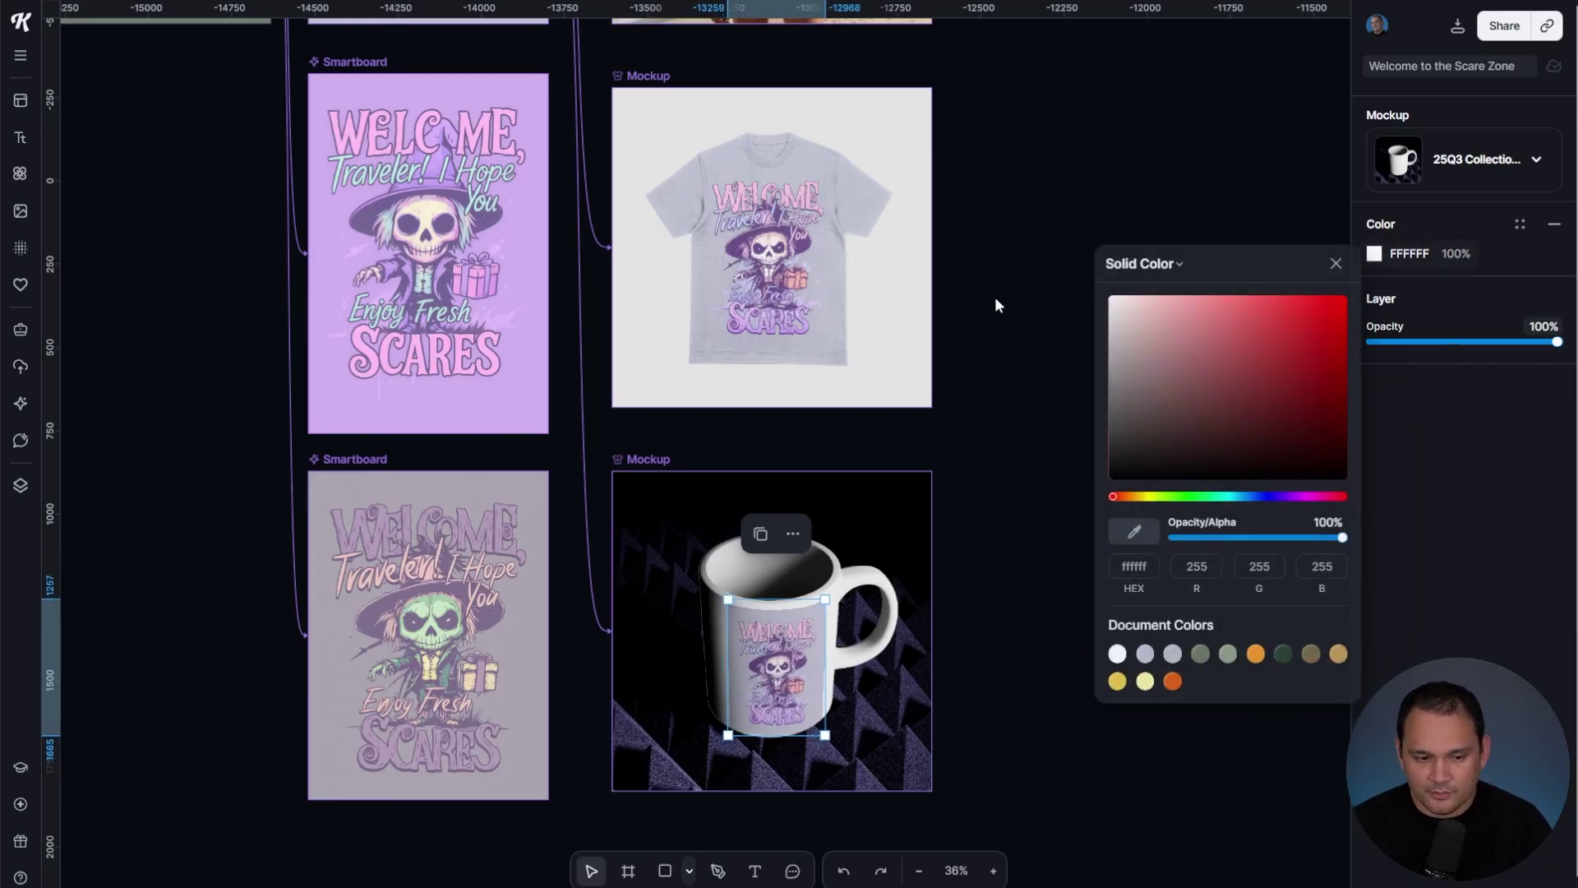
left_click(1134, 533)
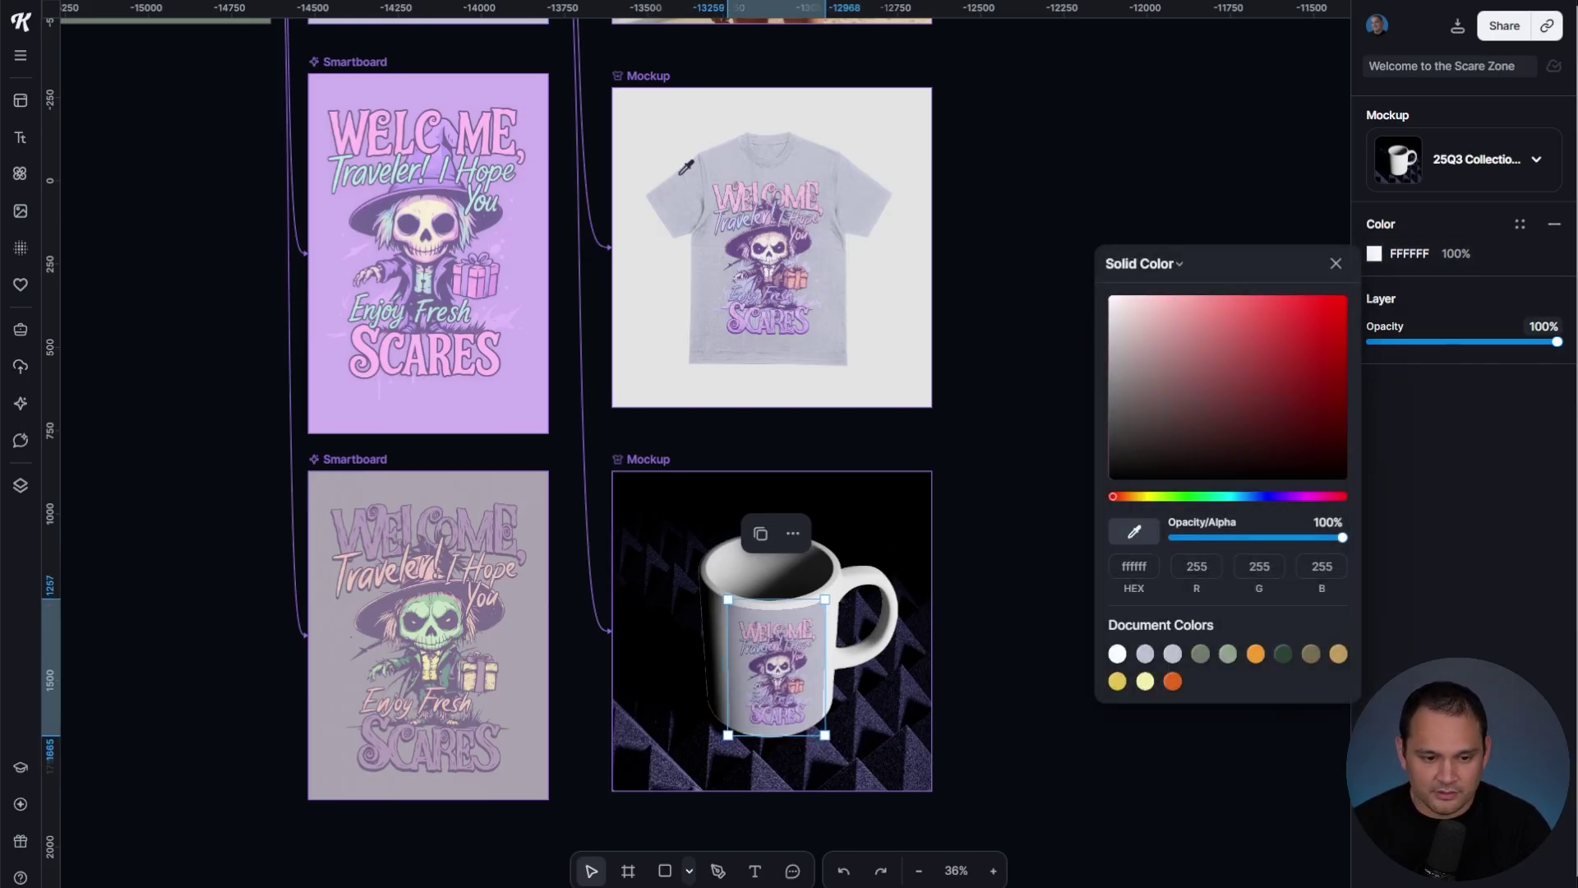
left_click(825, 615)
left_click(1031, 358)
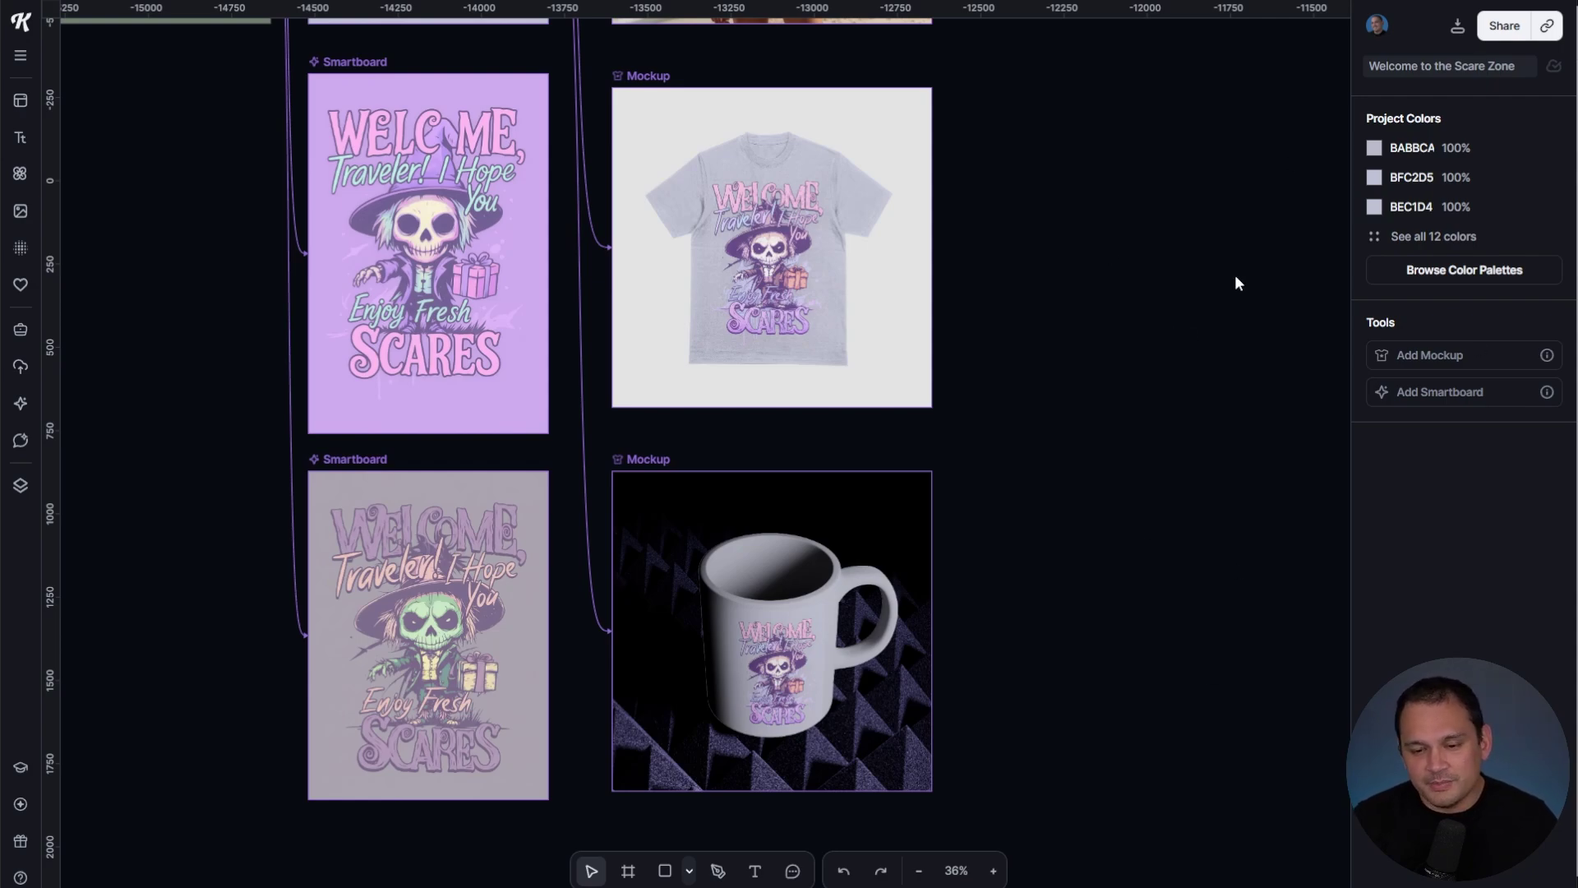
left_click(859, 530)
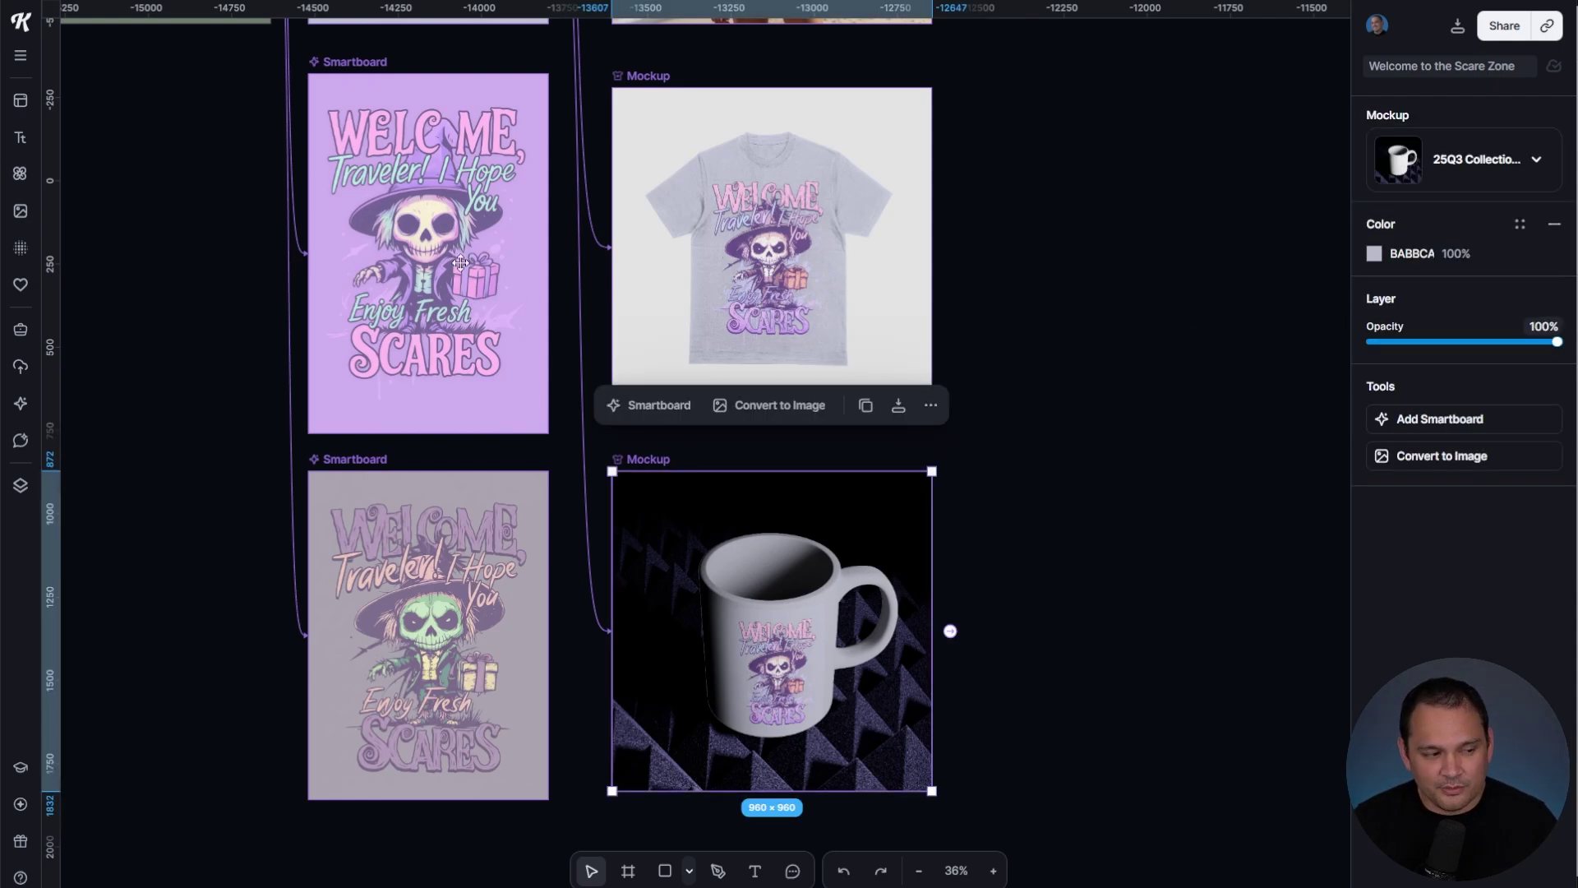
left_click(1089, 385)
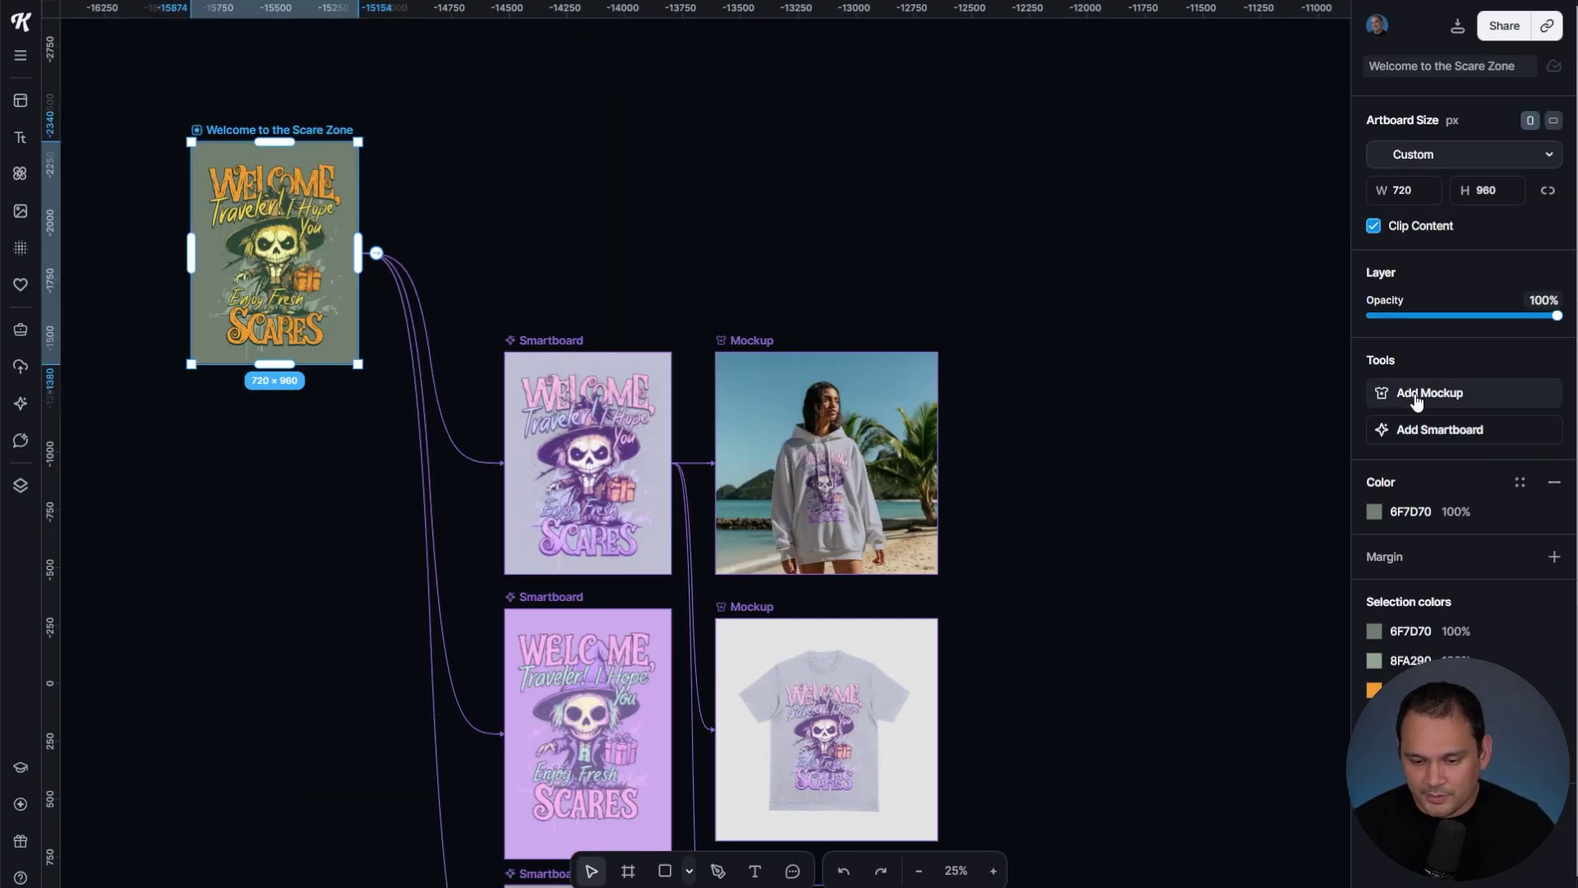
Step: Add a green T-shirt mockup linked to the original Welcome to the Scare Zone artboard and move it up beside that artboard
left_click(1412, 397)
left_click(769, 440)
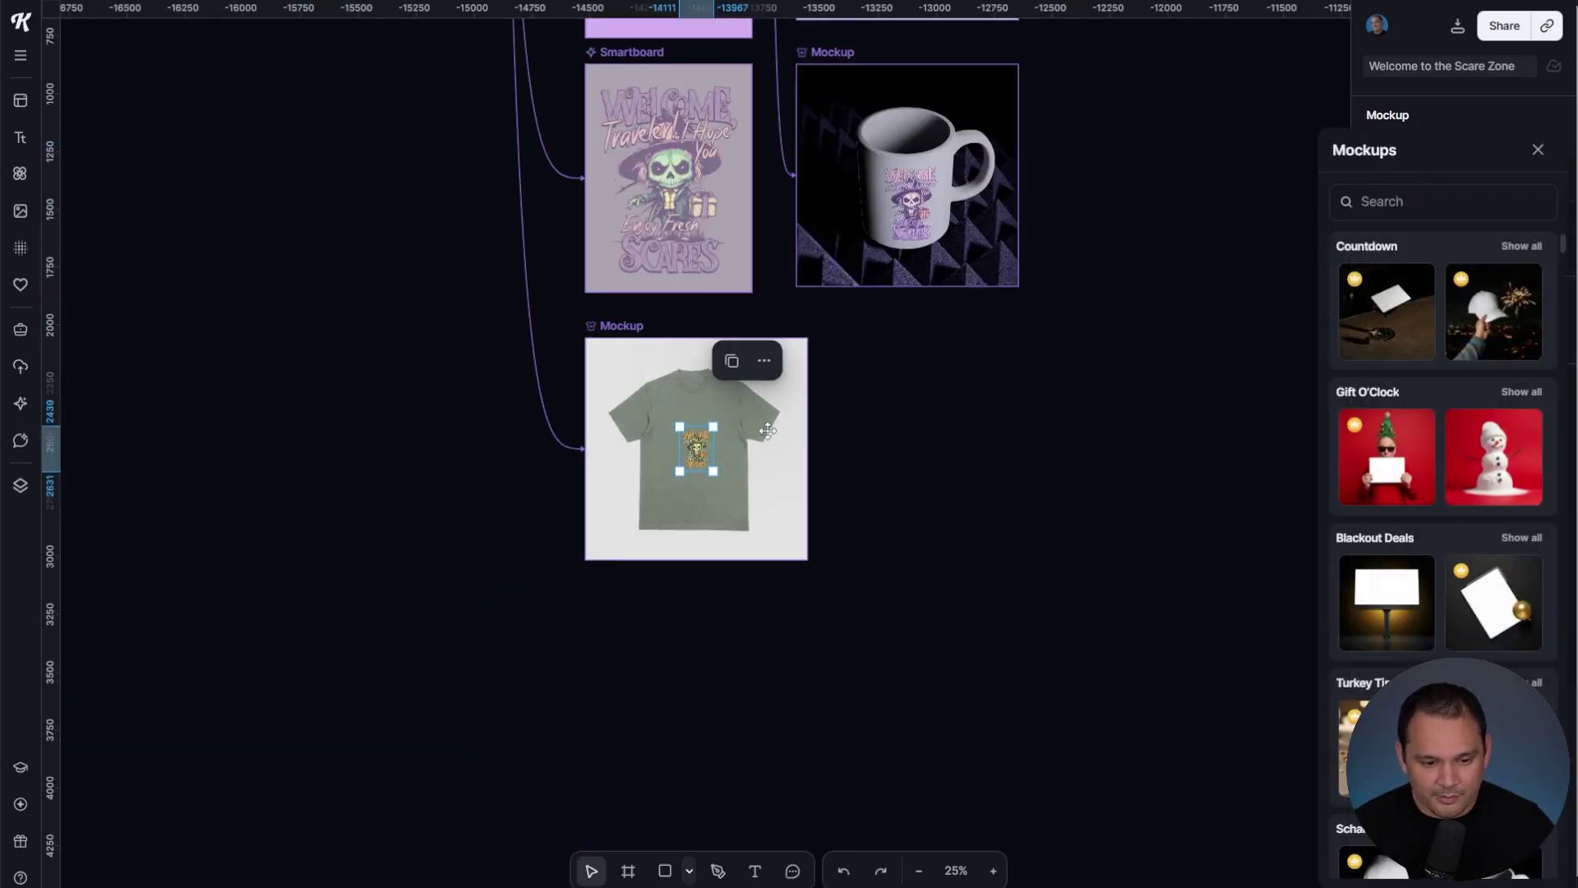
left_click_drag(722, 405, 384, 68)
scroll(448, 194, "up", 5)
left_click_drag(396, 533, 495, 44)
left_click_drag(360, 351, 353, 806)
Step: Enlarge the design on the green T-shirt mockup and center it on the chest below the collar
left_click_drag(459, 505, 655, 220)
left_click_drag(605, 348, 604, 324)
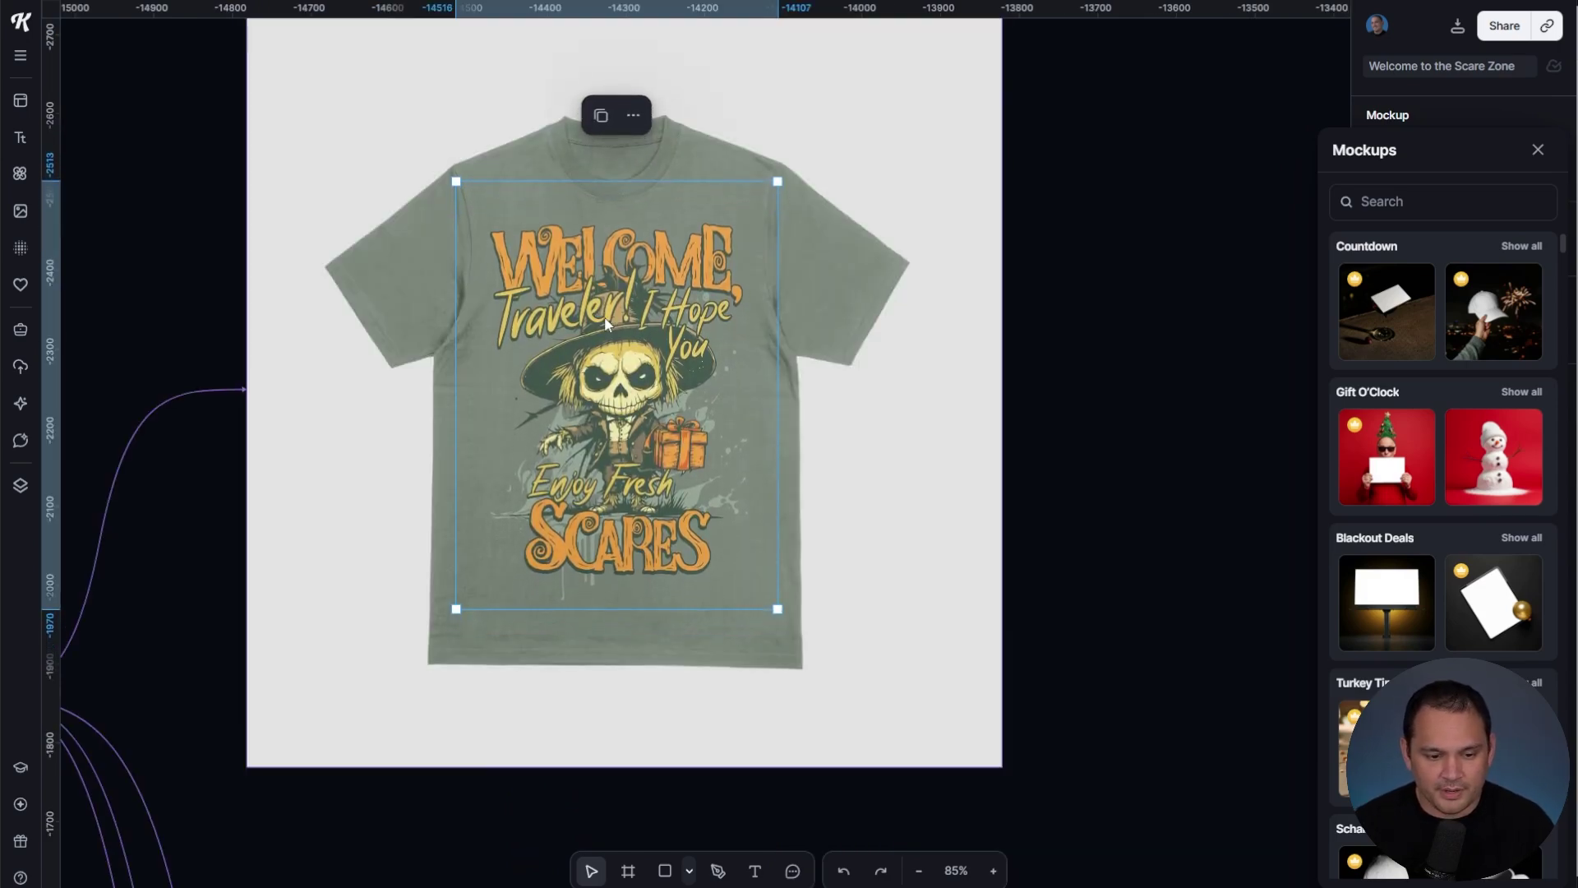
left_click(240, 607)
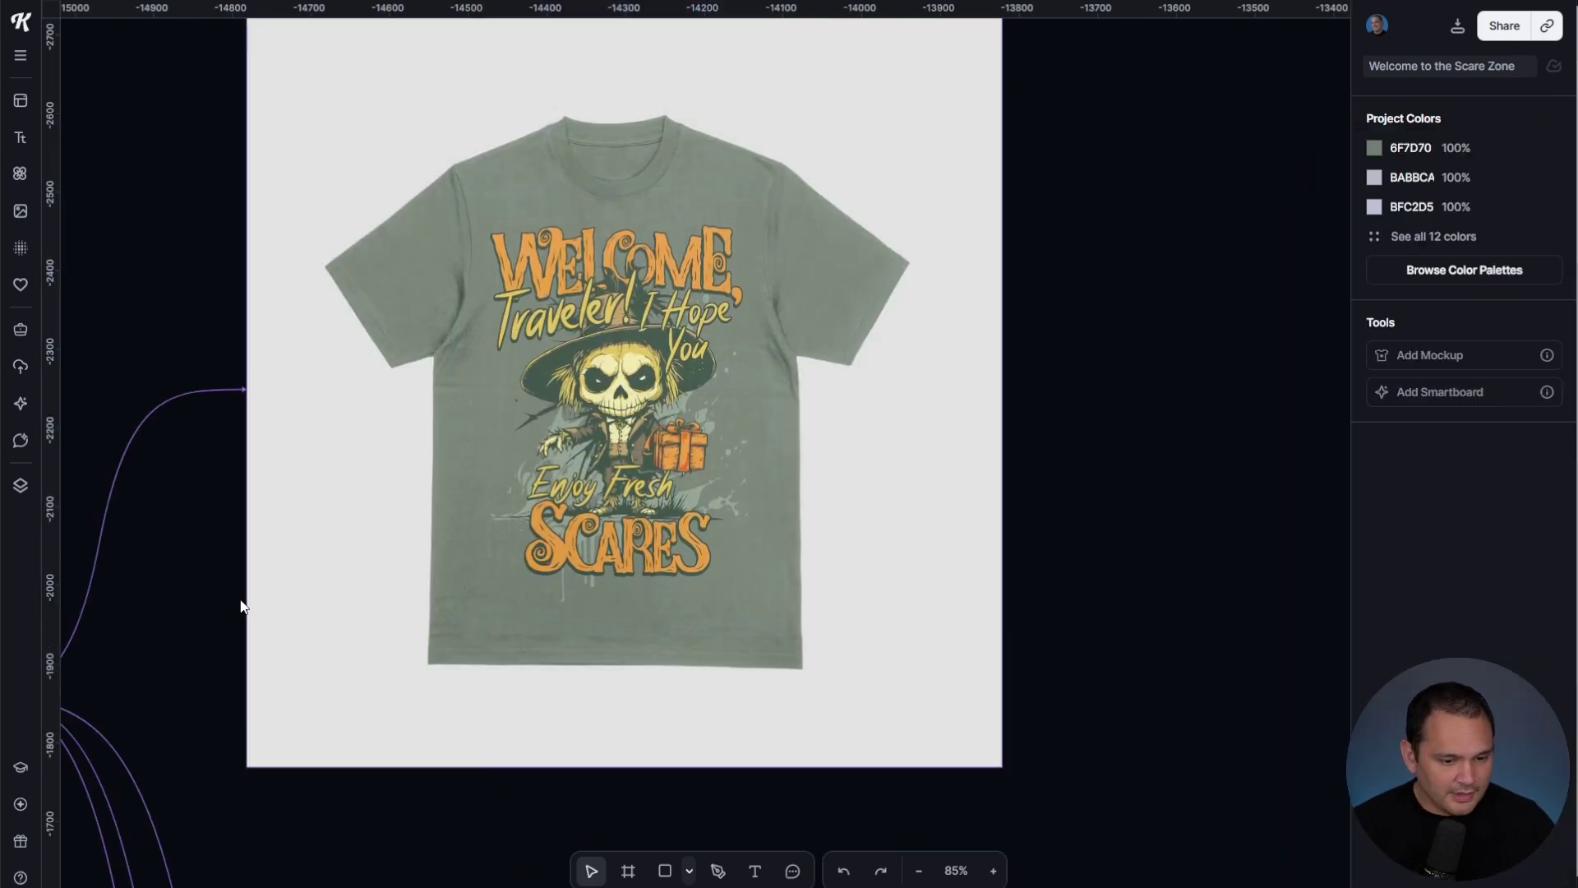
Step: Recolor the WELCOME lettering on the original green artboard to the darker orange BE6A00
scroll(183, 618, "down", 2)
left_click_drag(183, 618, 714, 463)
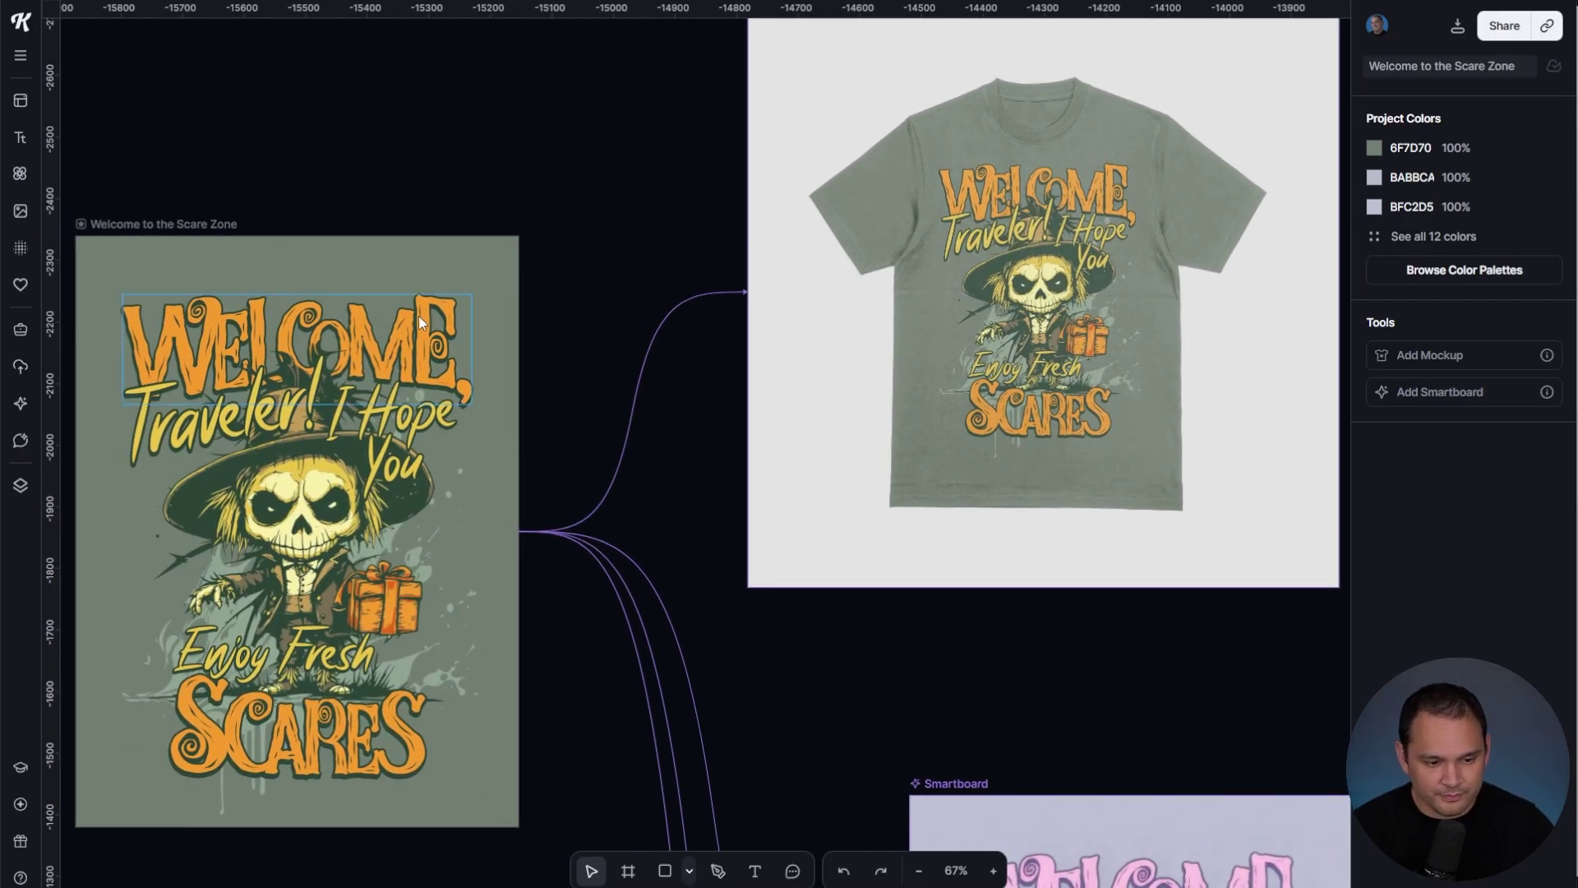
left_click(193, 327)
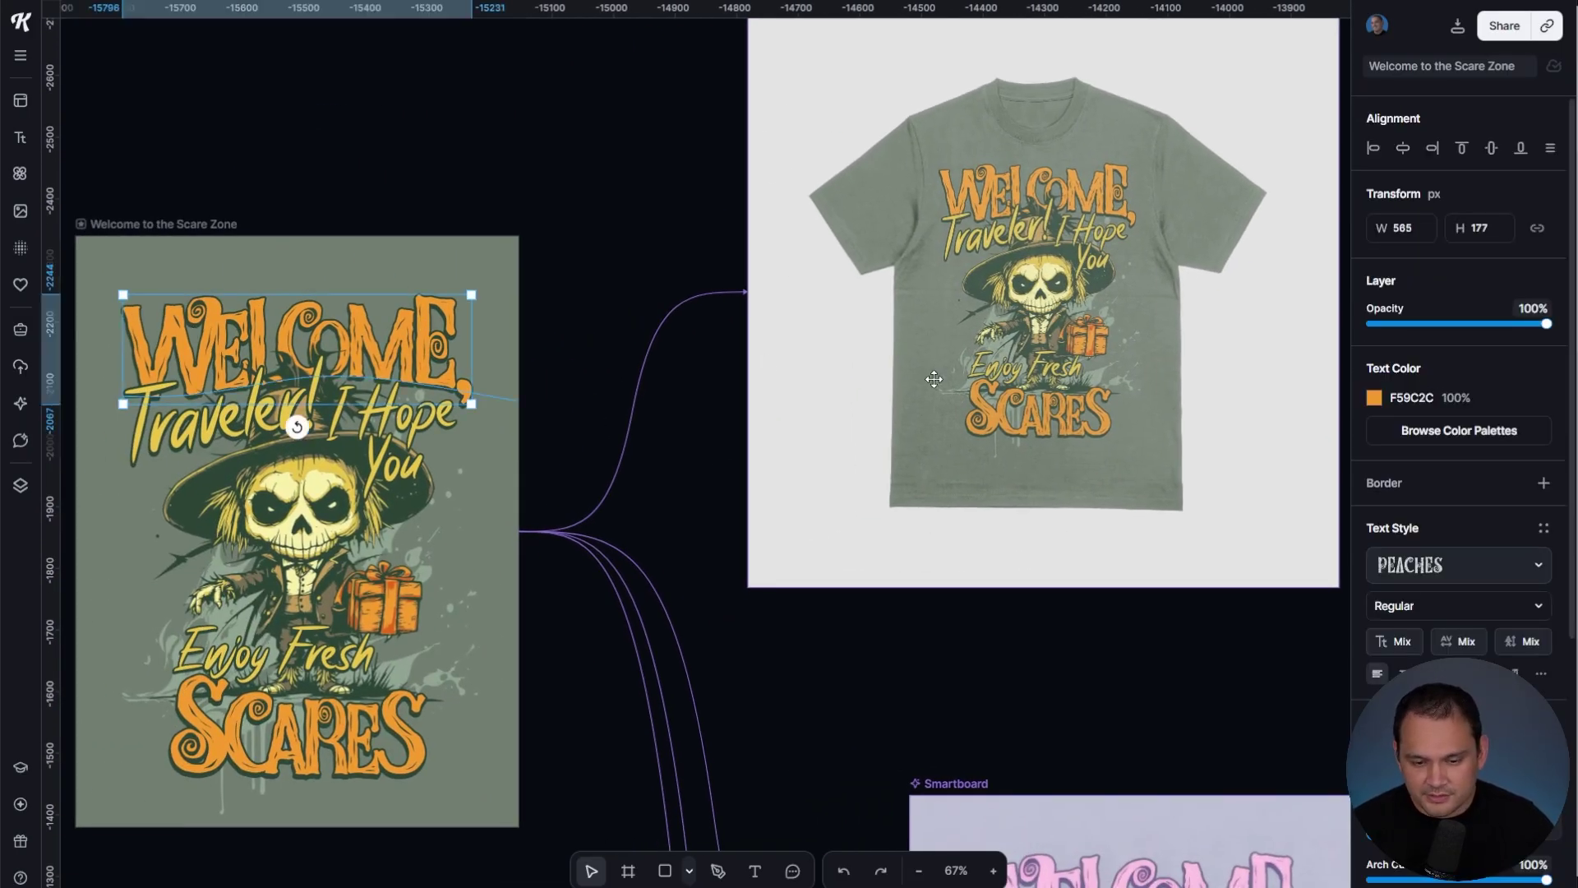
left_click(1373, 397)
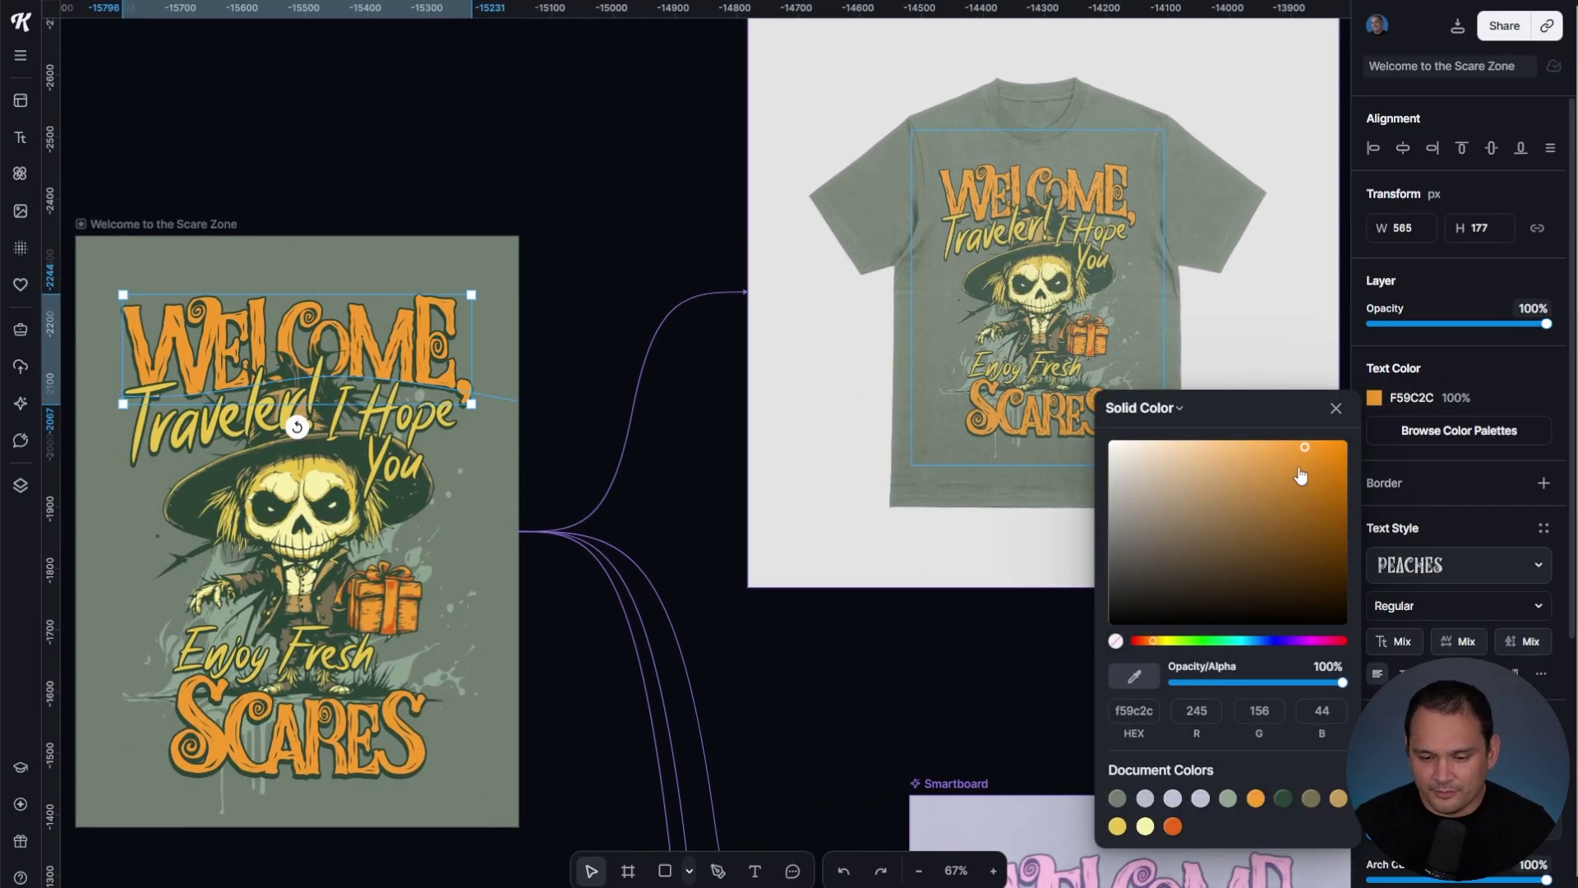
left_click_drag(1299, 475, 1350, 493)
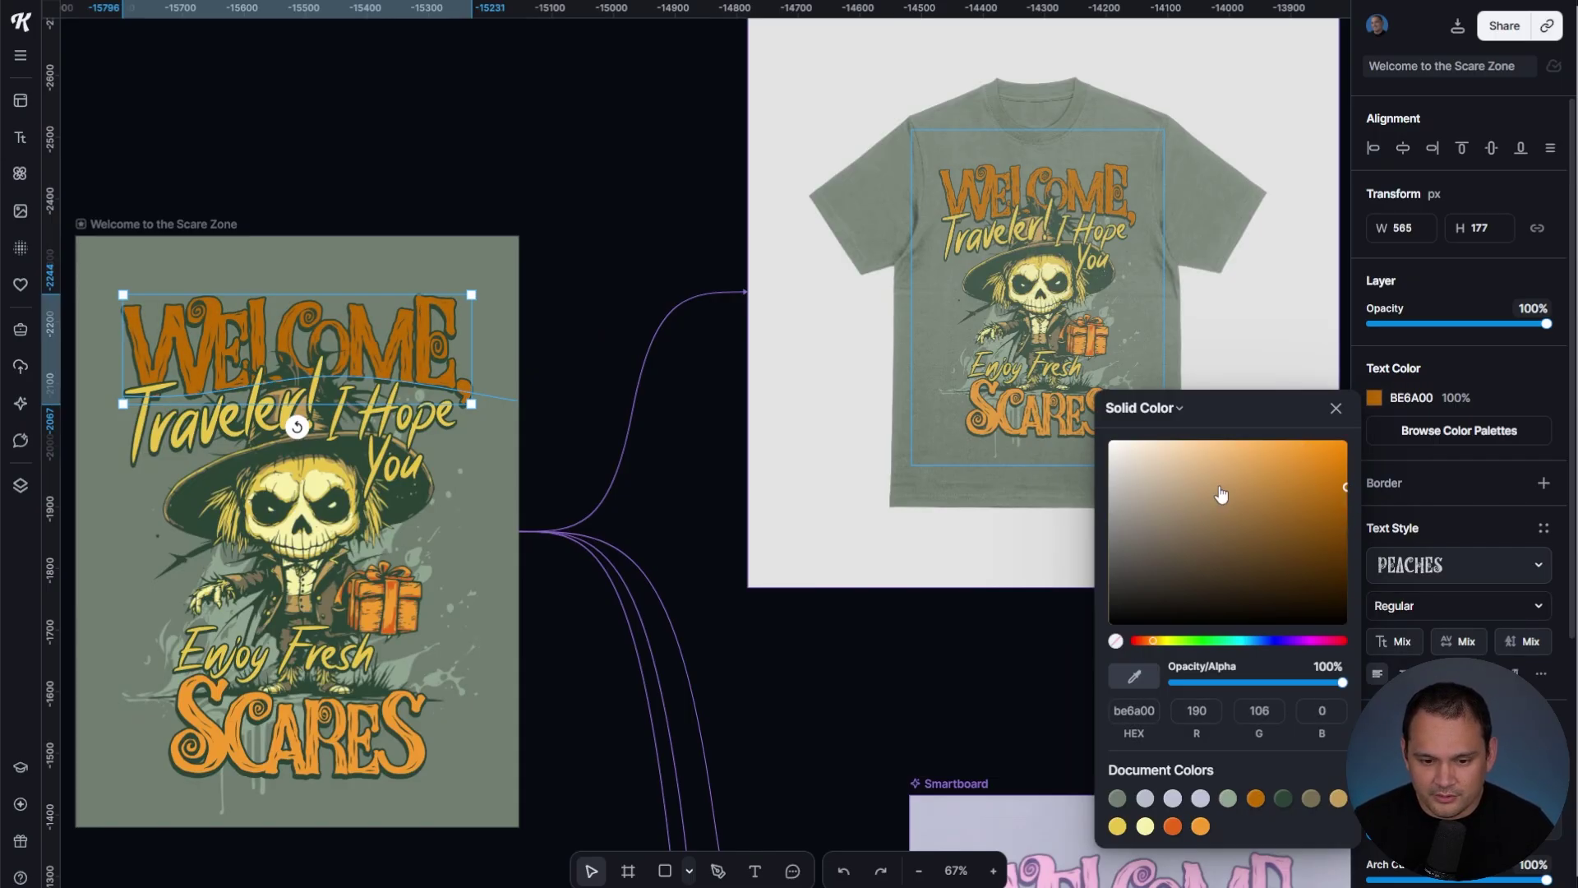
left_click(296, 731)
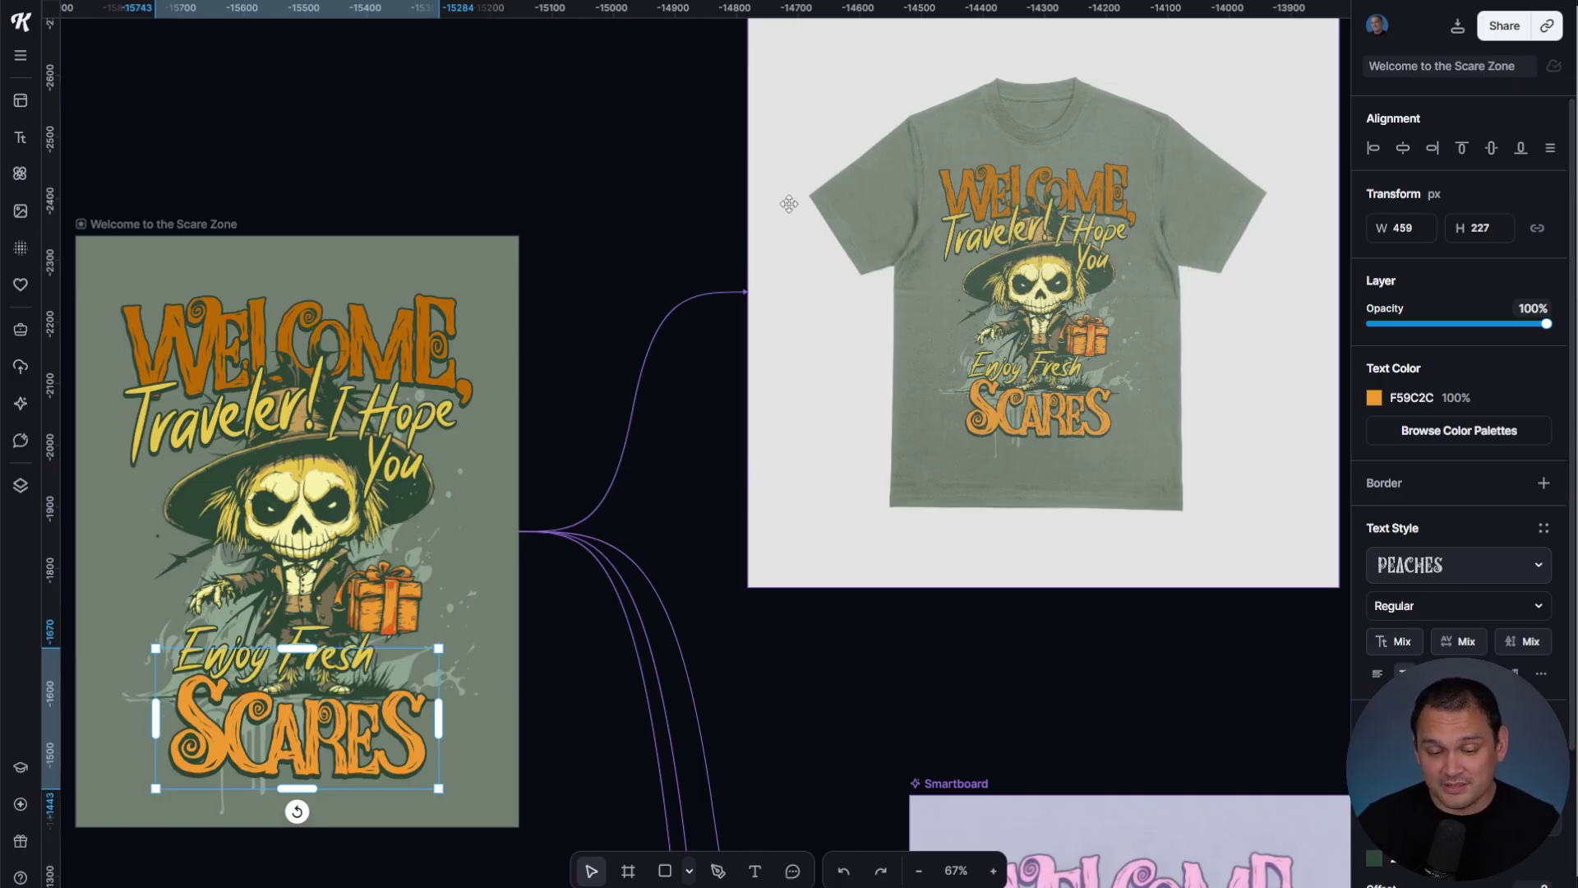
left_click(560, 222)
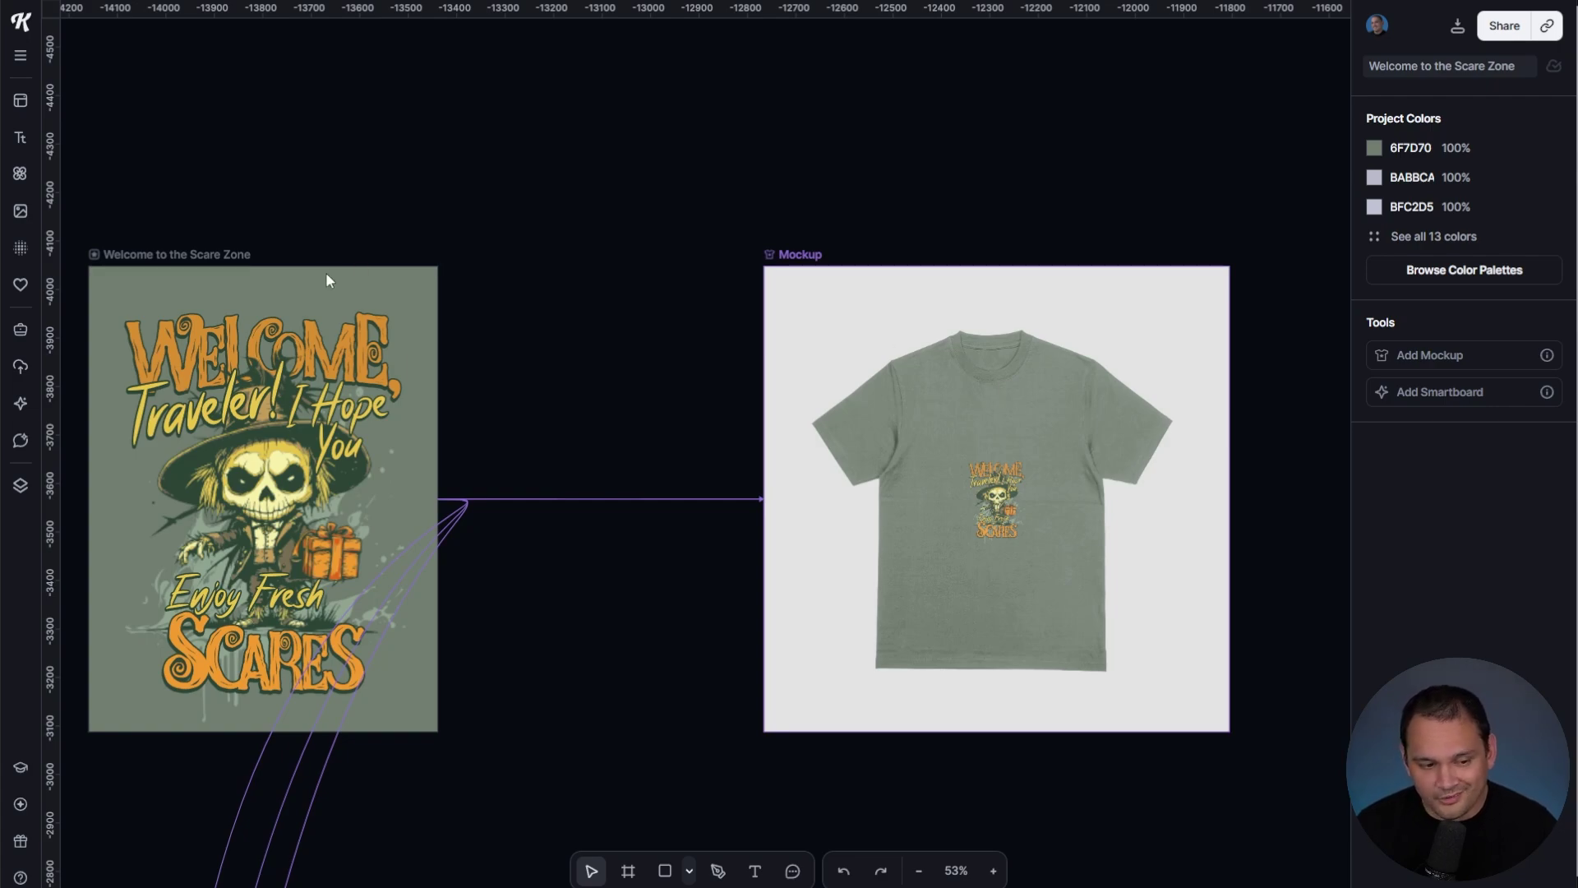
Step: Add another mockup of the Welcome to the Scare Zone artboard using the Creepy Clean template of a woman in a T-shirt
left_click(207, 254)
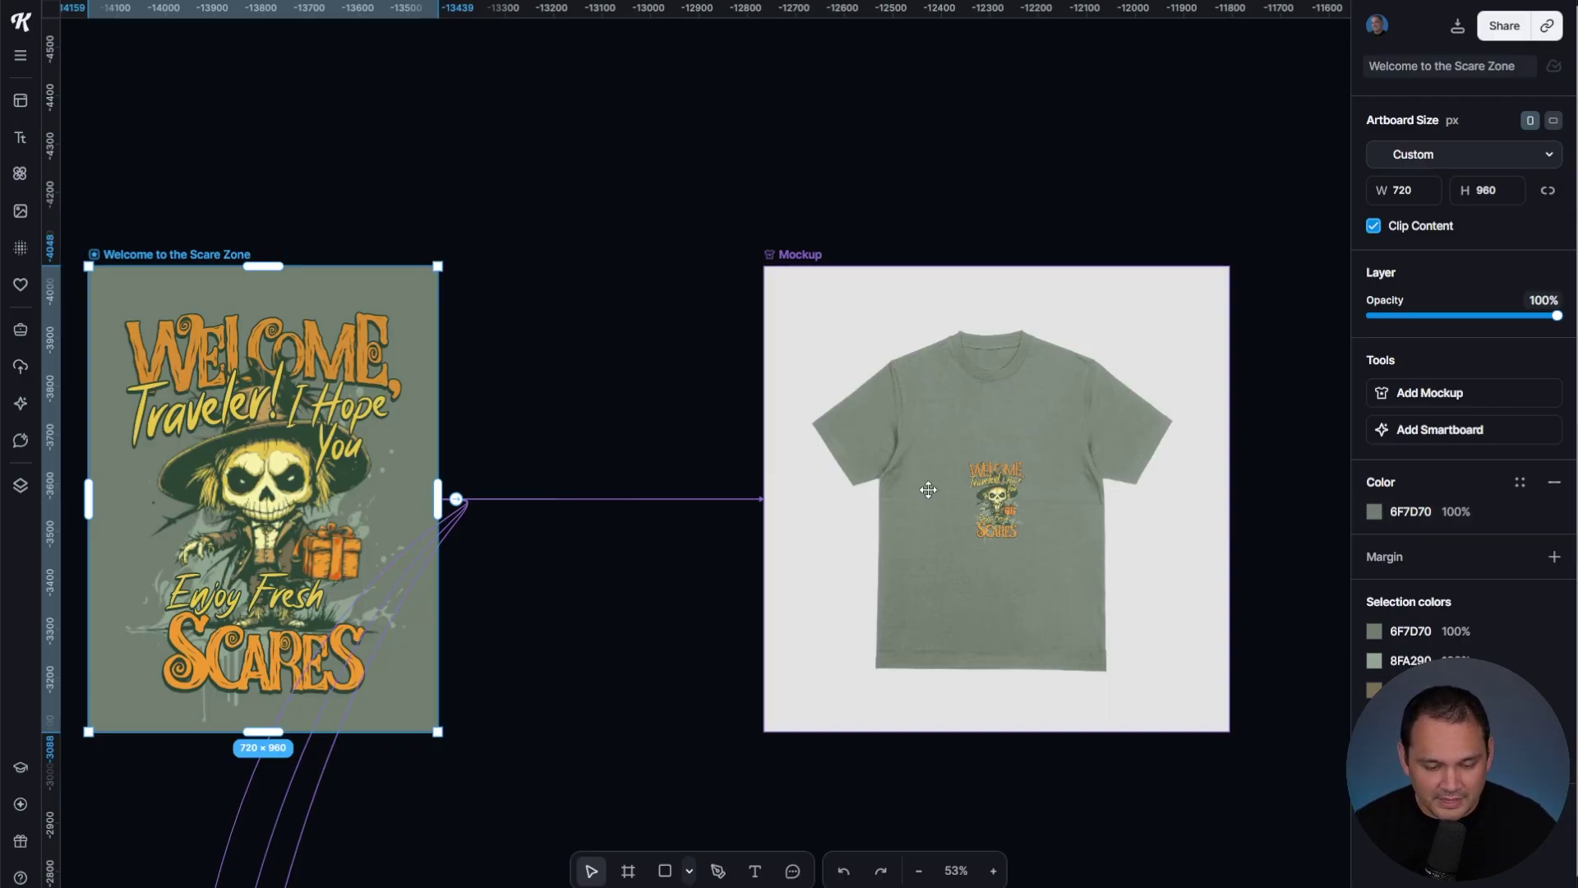
scroll(845, 624, "up", 4)
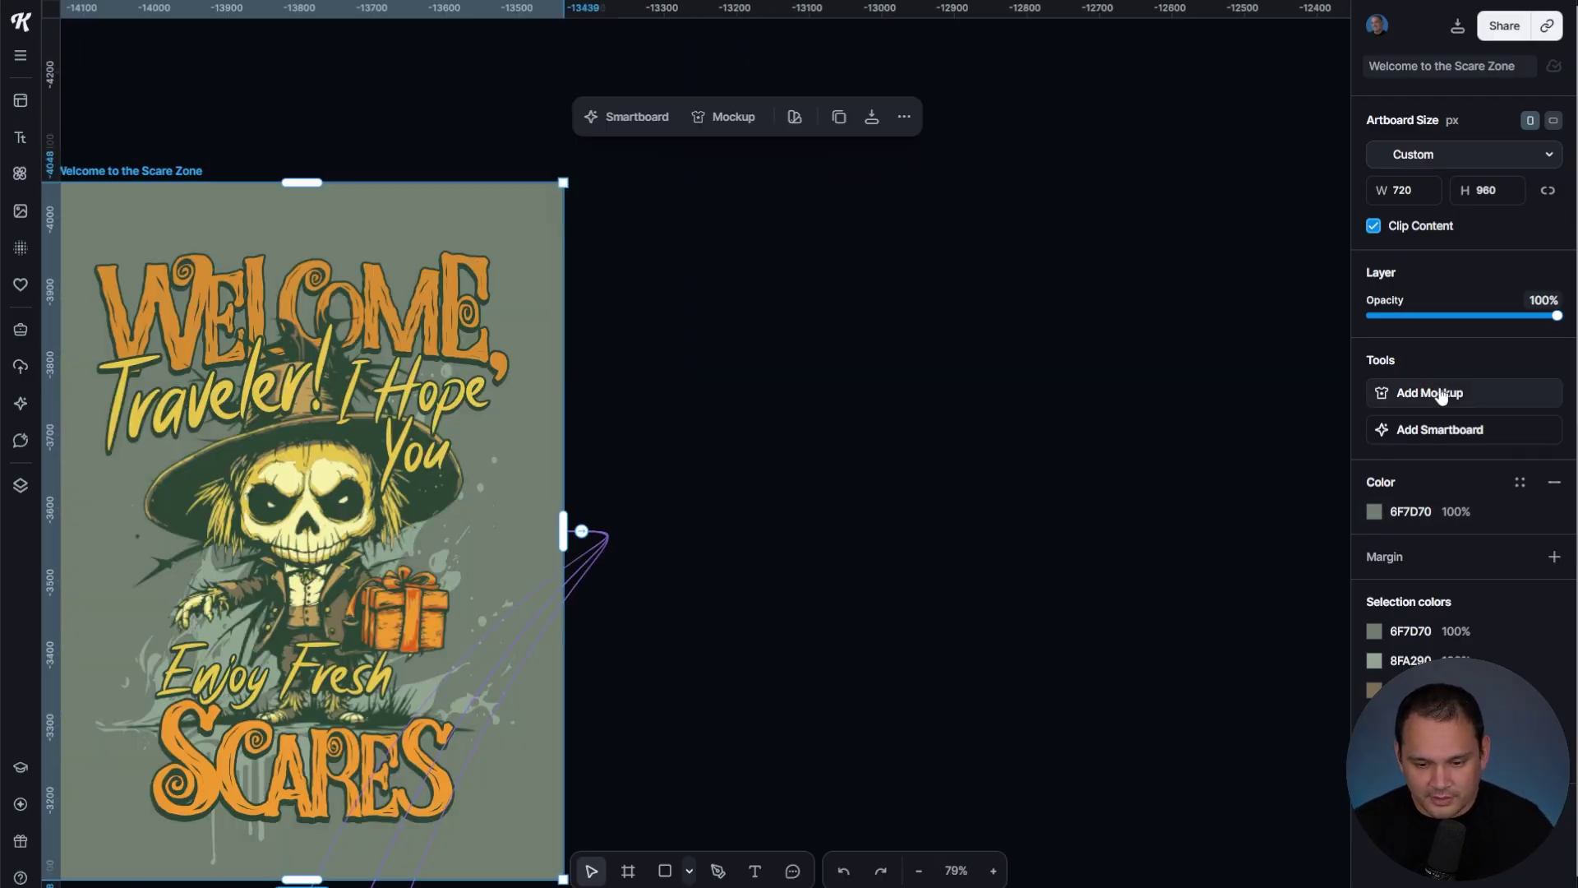
left_click(1437, 394)
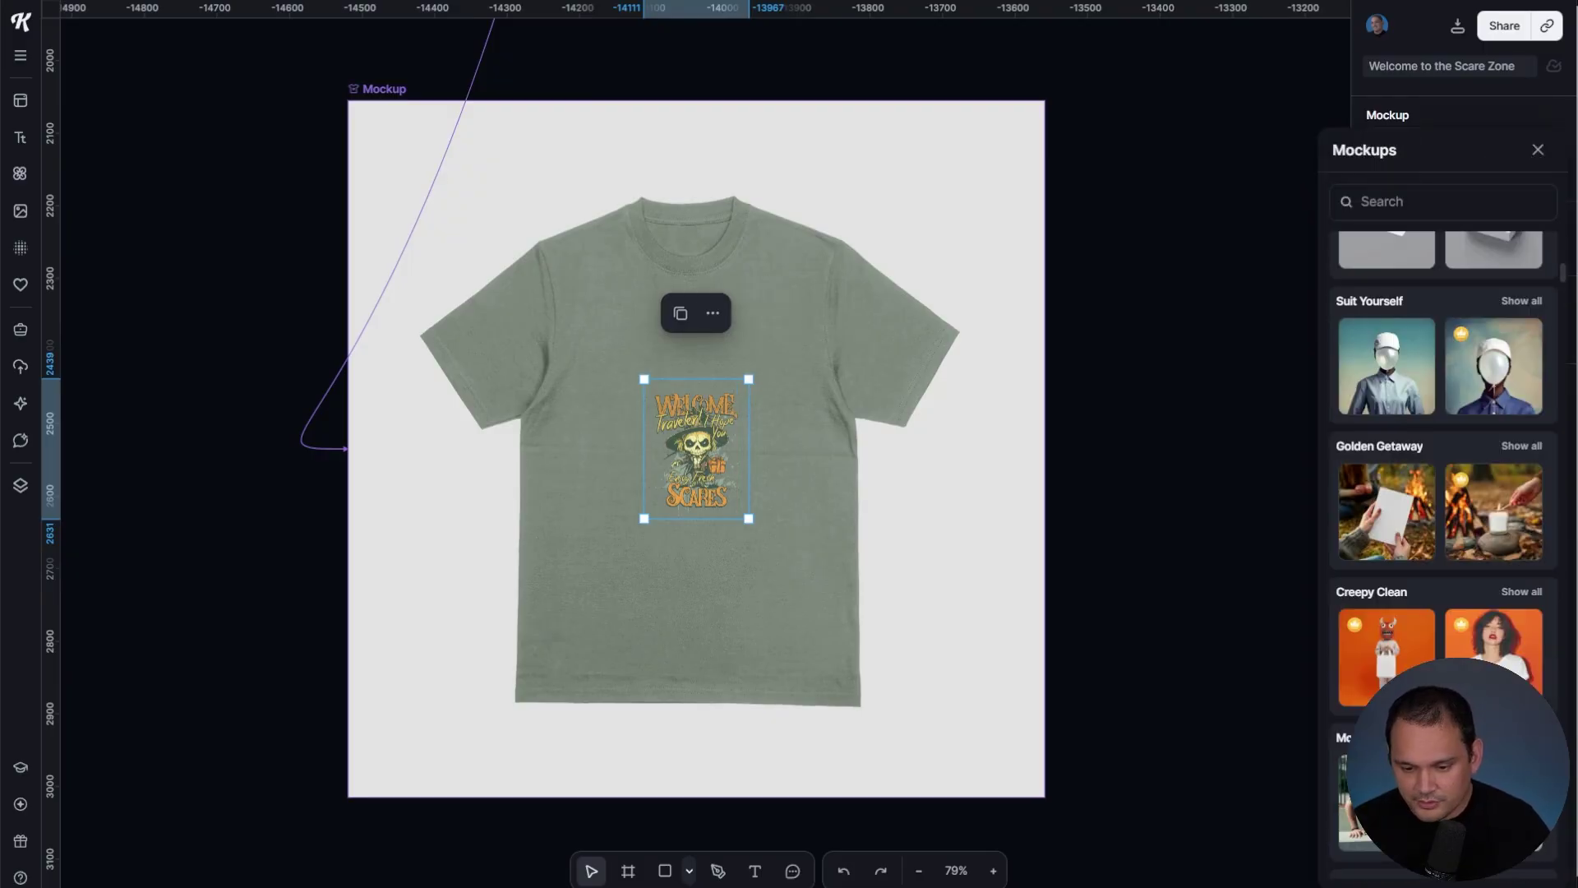
left_click(1494, 649)
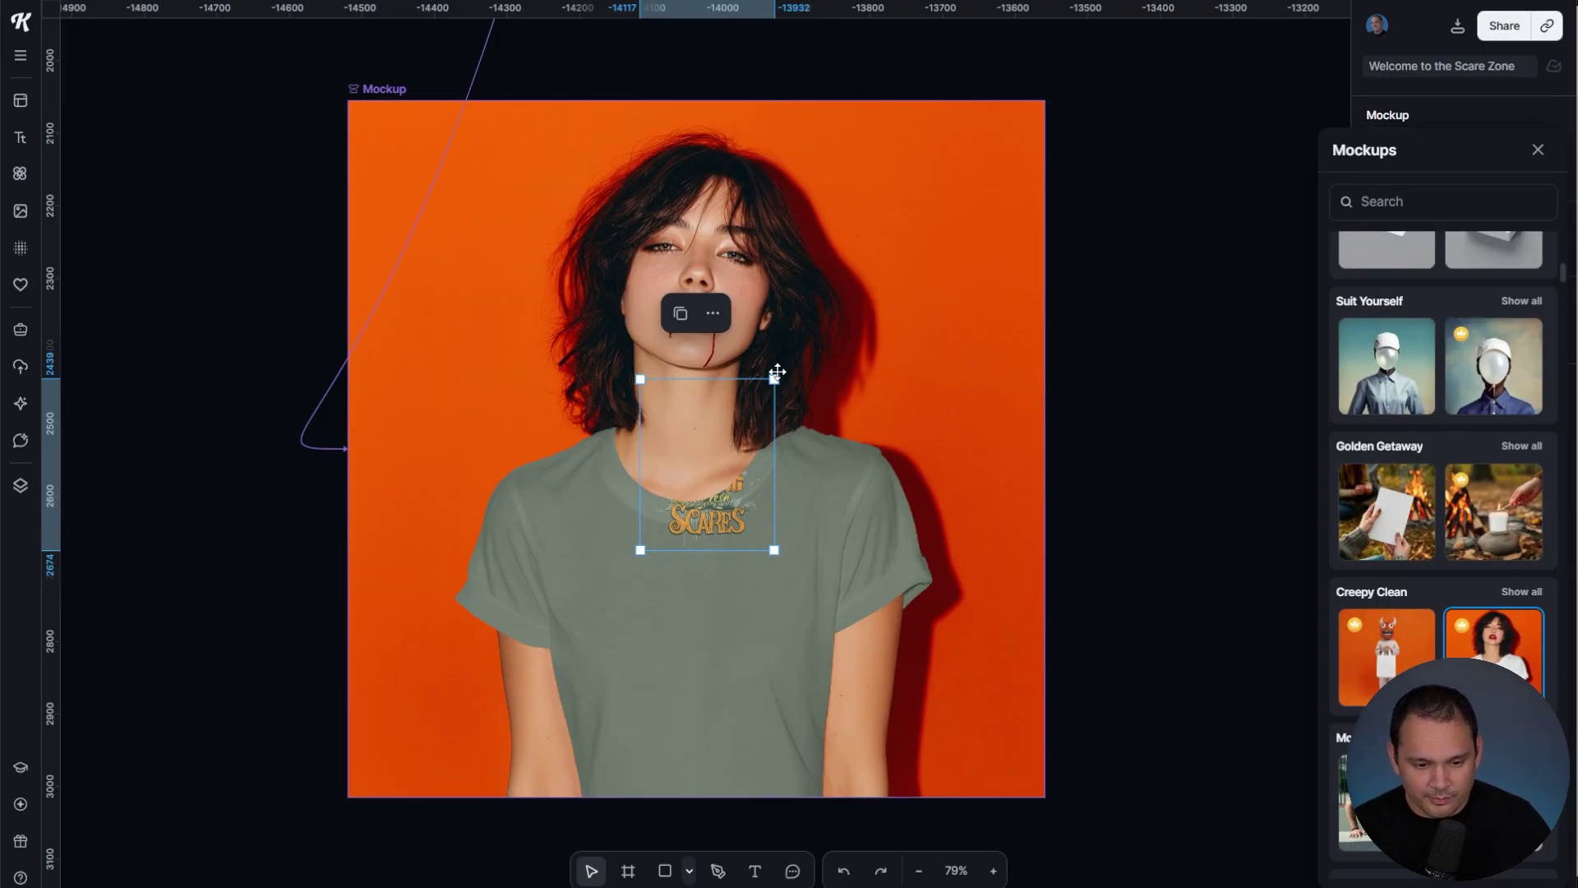
Step: Enlarge the design on the woman's T-shirt and place it centered on the chest below the neckline
left_click_drag(776, 379, 889, 233)
left_click_drag(843, 540, 716, 577)
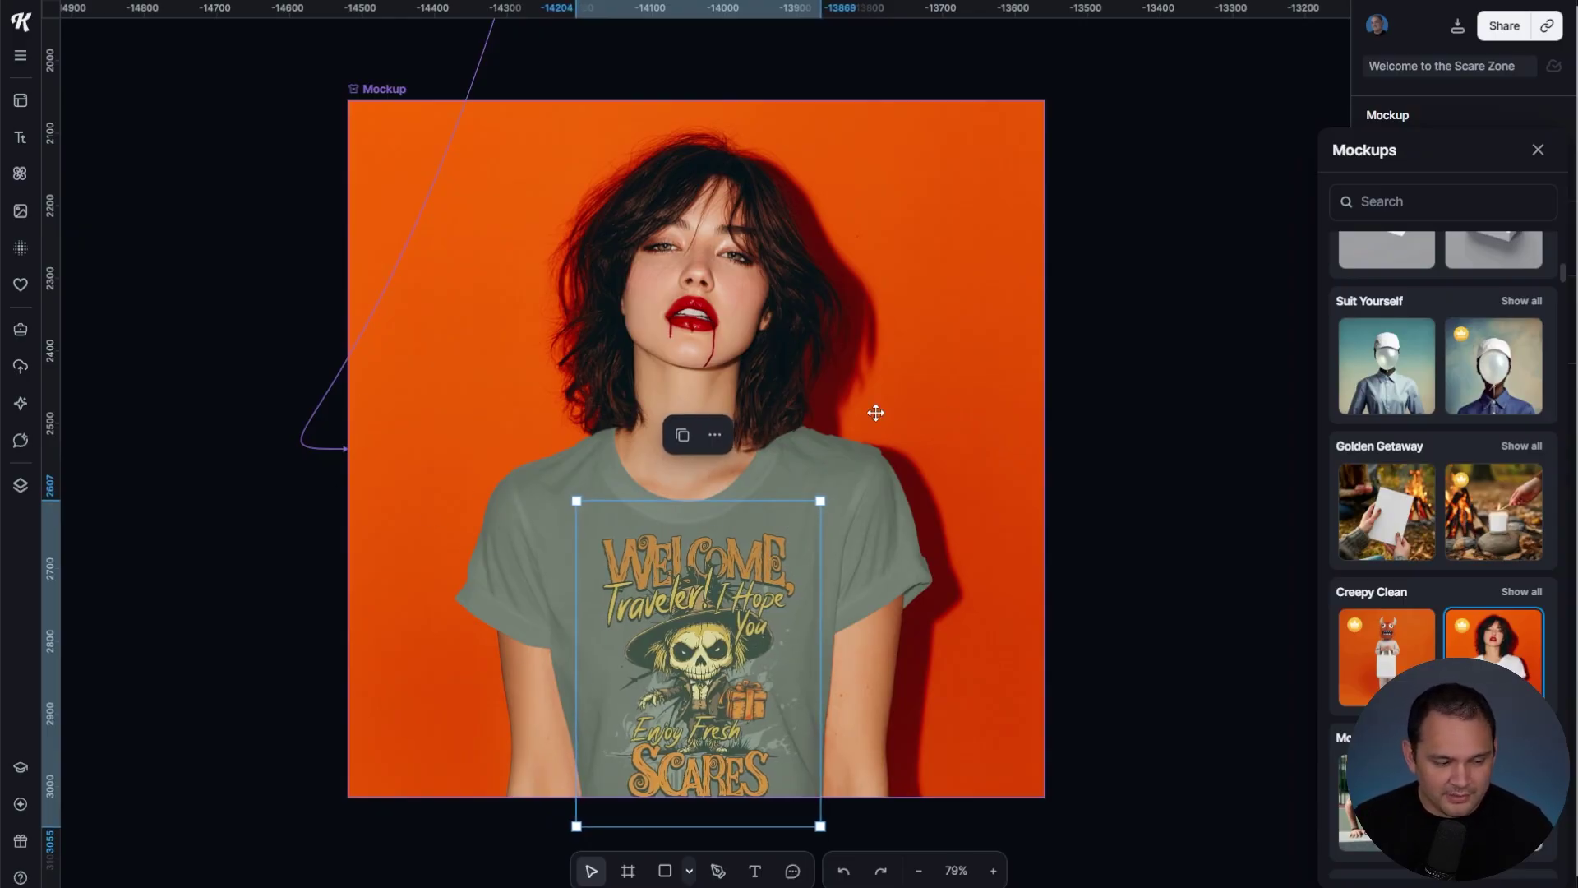
left_click(1265, 420)
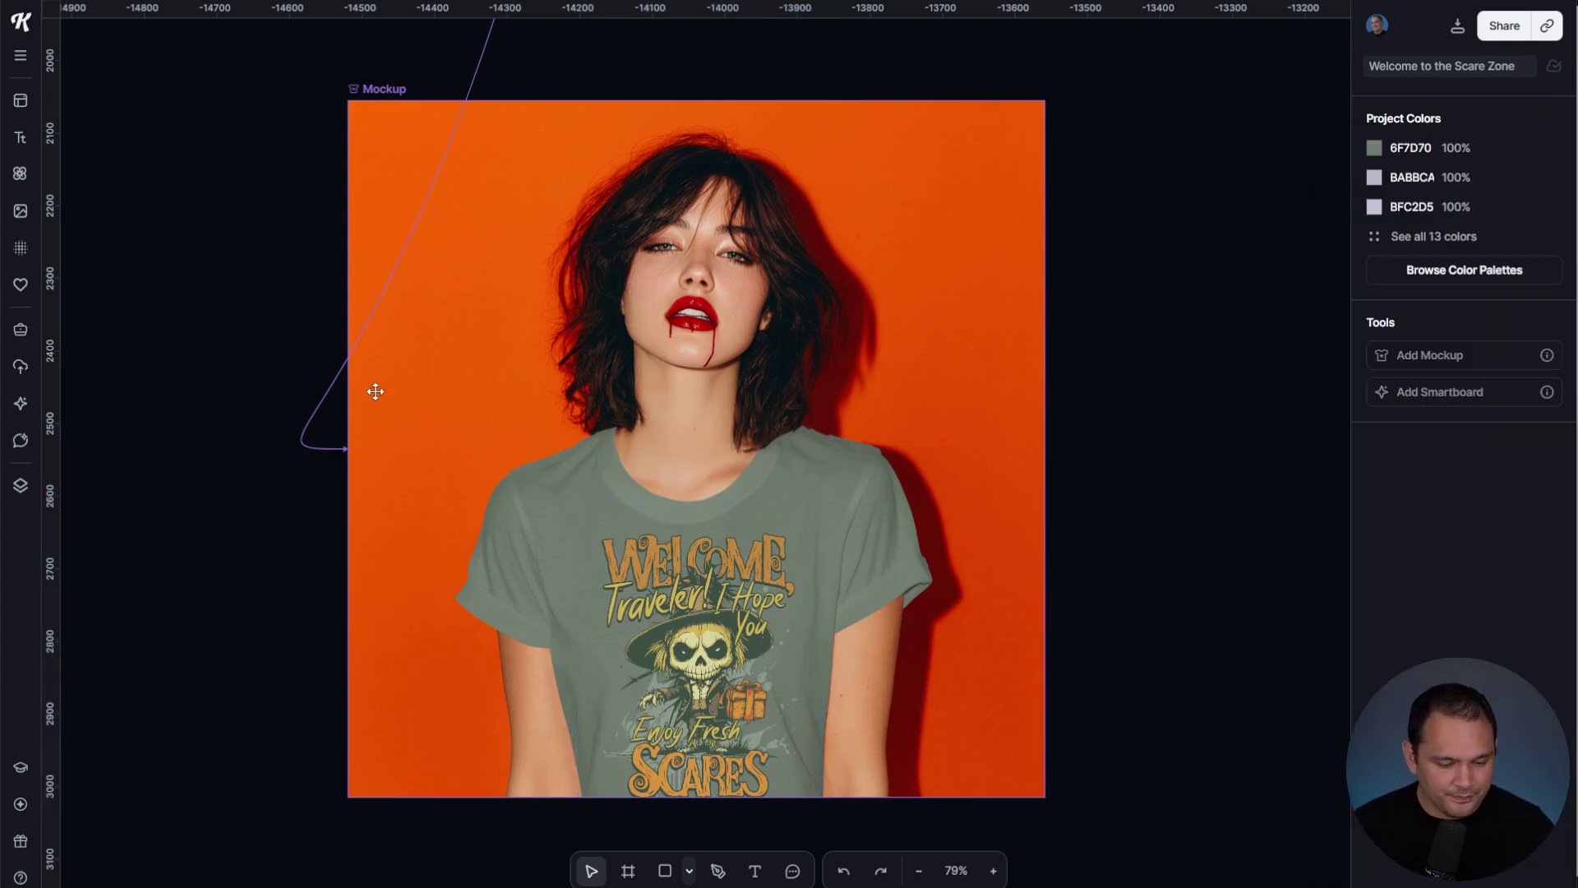
Step: Move the woman mockup beside its source artboard and recolor its T-shirt to white, FFFFFF
scroll(374, 394, "down", 8)
key("super")
left_click_drag(402, 337, 758, 122)
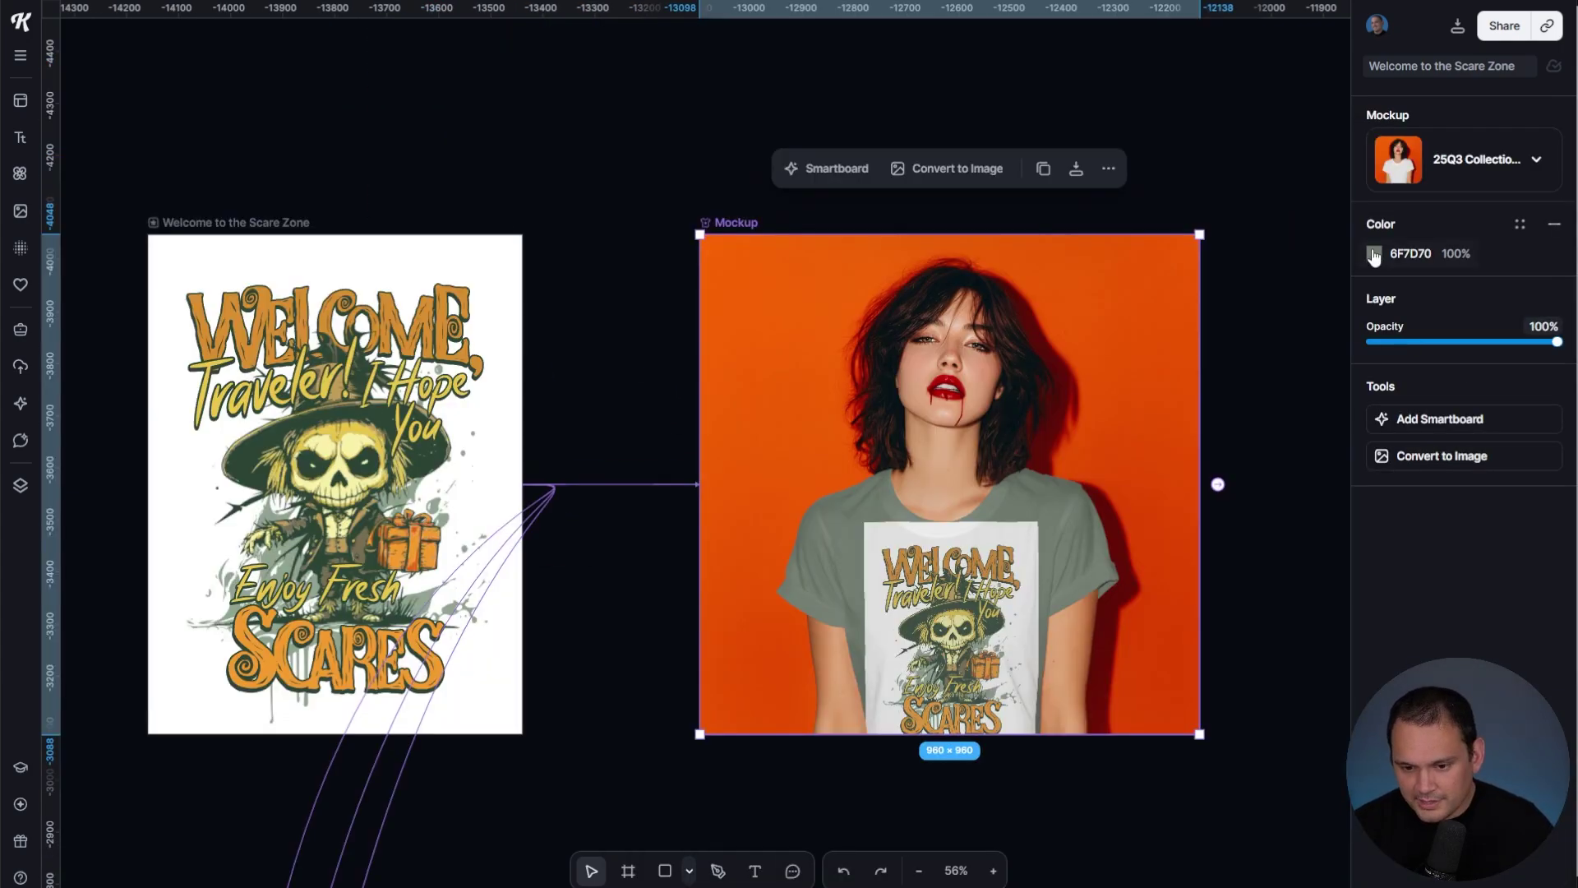
left_click(1373, 255)
left_click_drag(1194, 418, 939, 176)
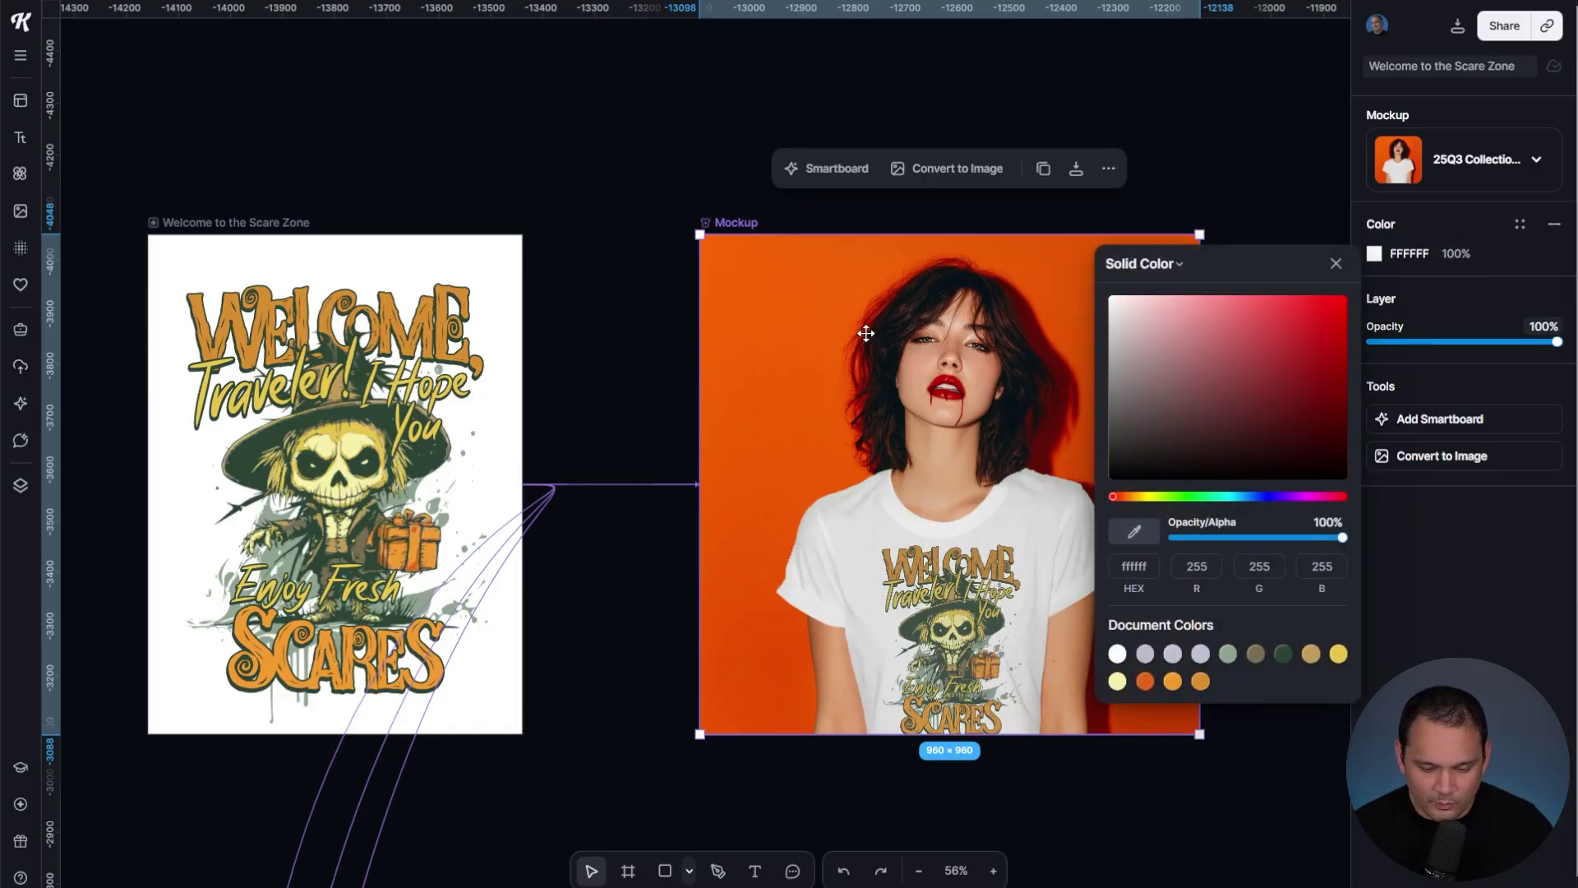
left_click(641, 99)
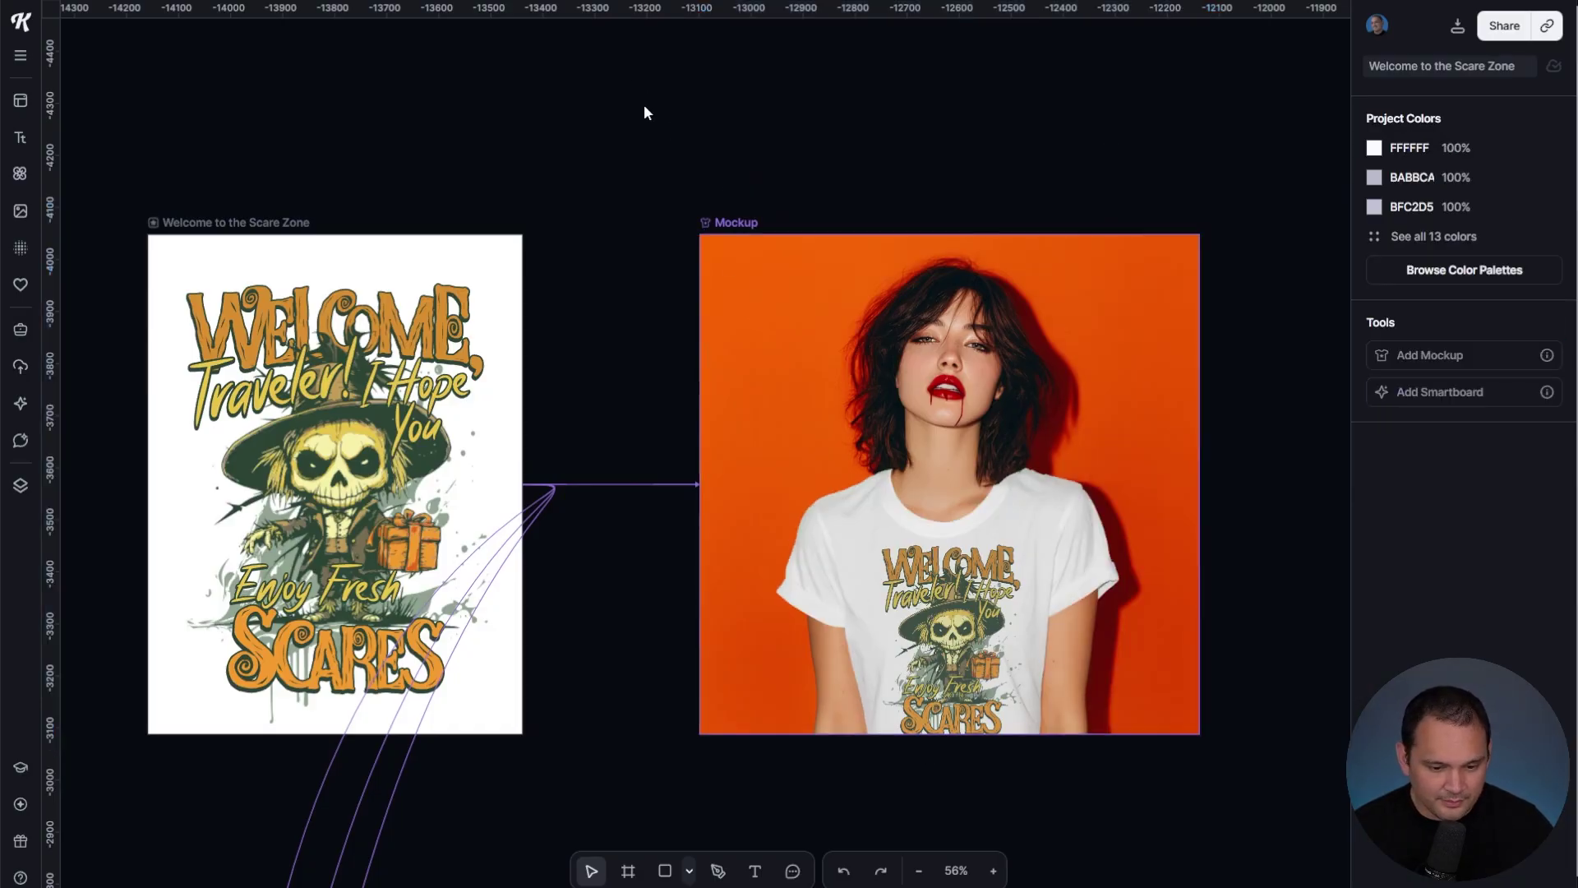
Step: Try recoloring the WELCOME and SCARES lettering on the white artboard to pure red, FF0000
left_click(960, 597)
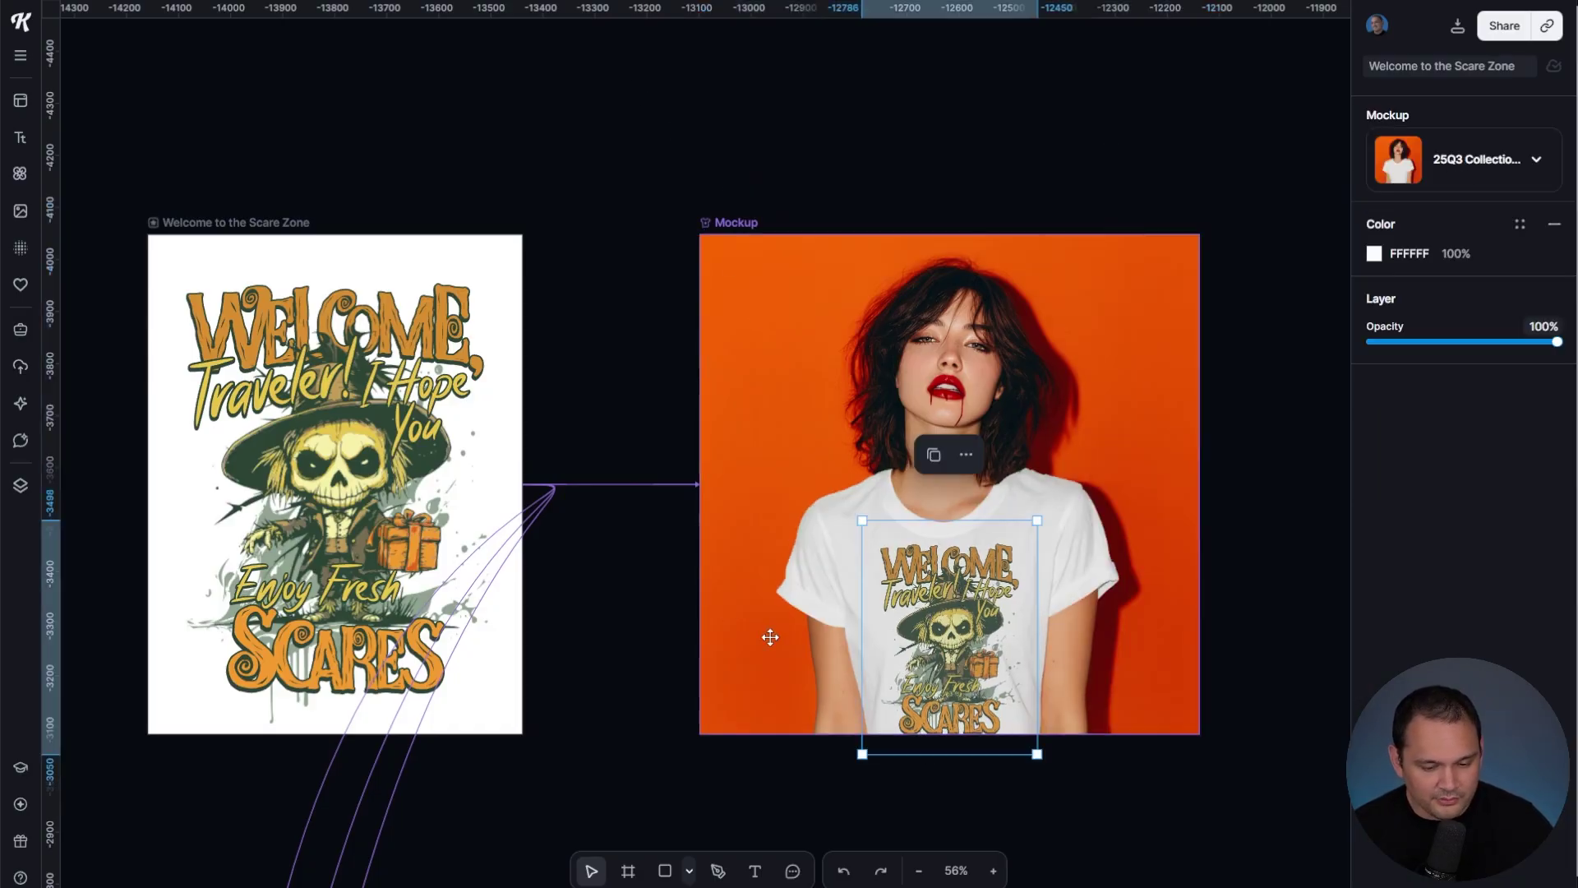
left_click(359, 323)
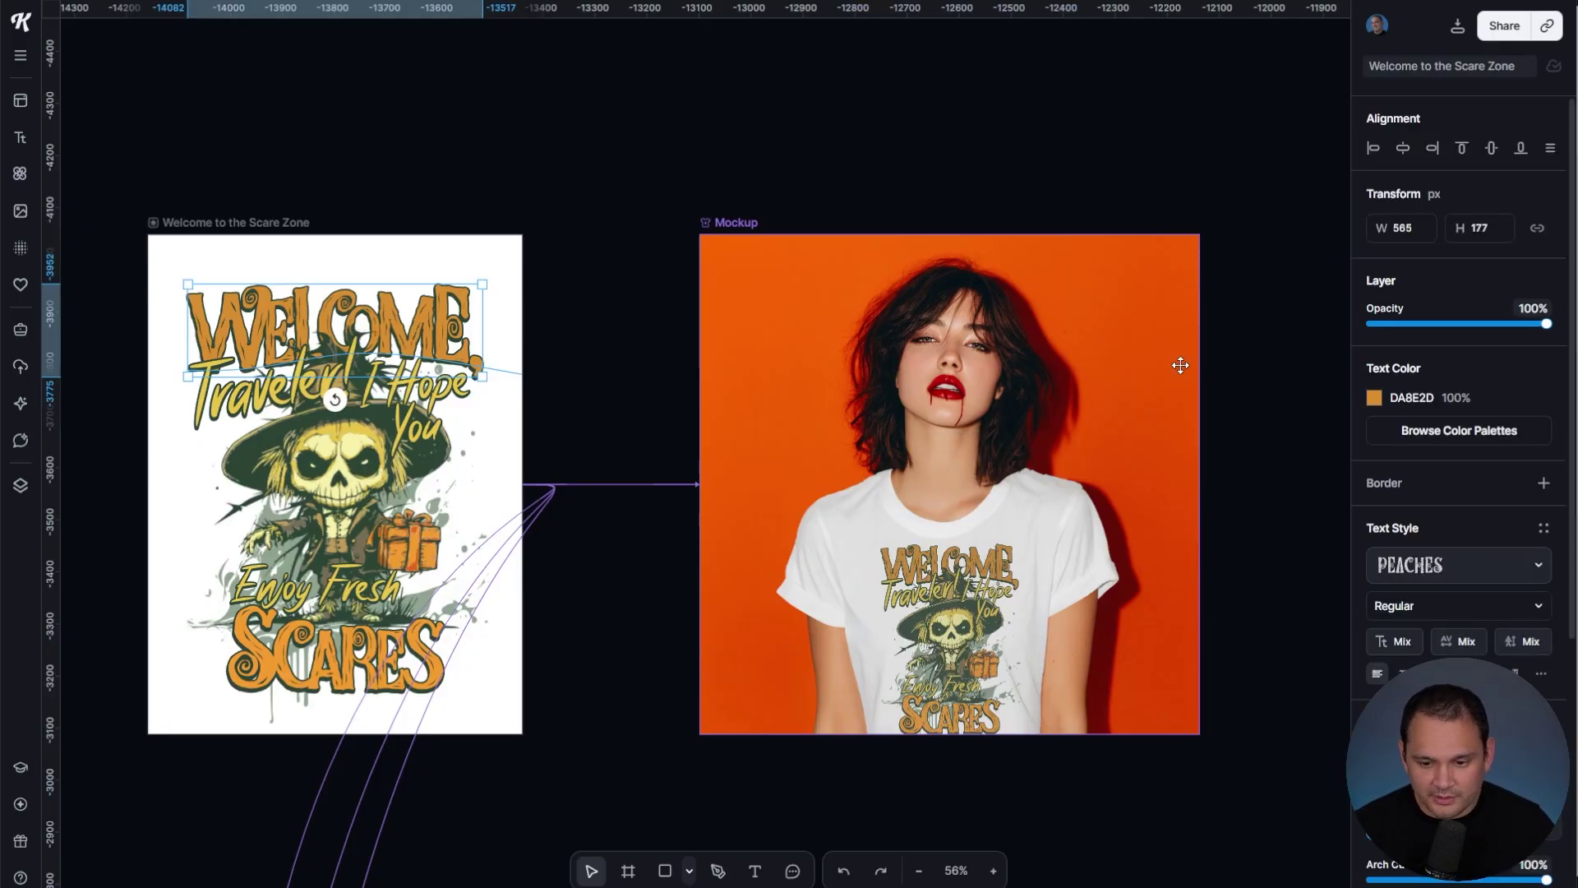
left_click(1373, 397)
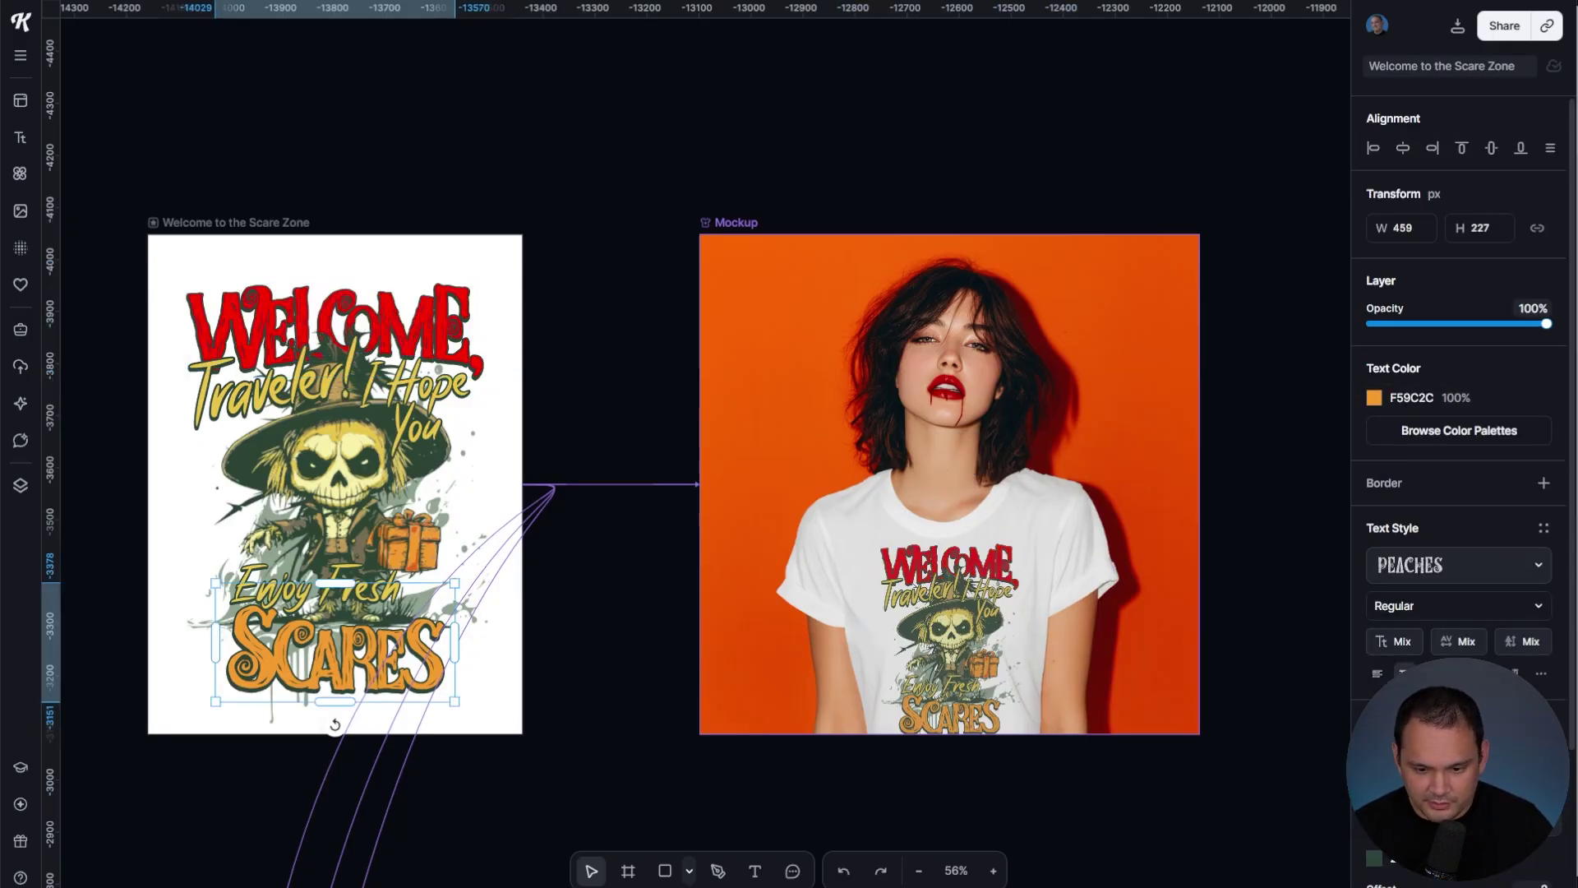
left_click(1373, 398)
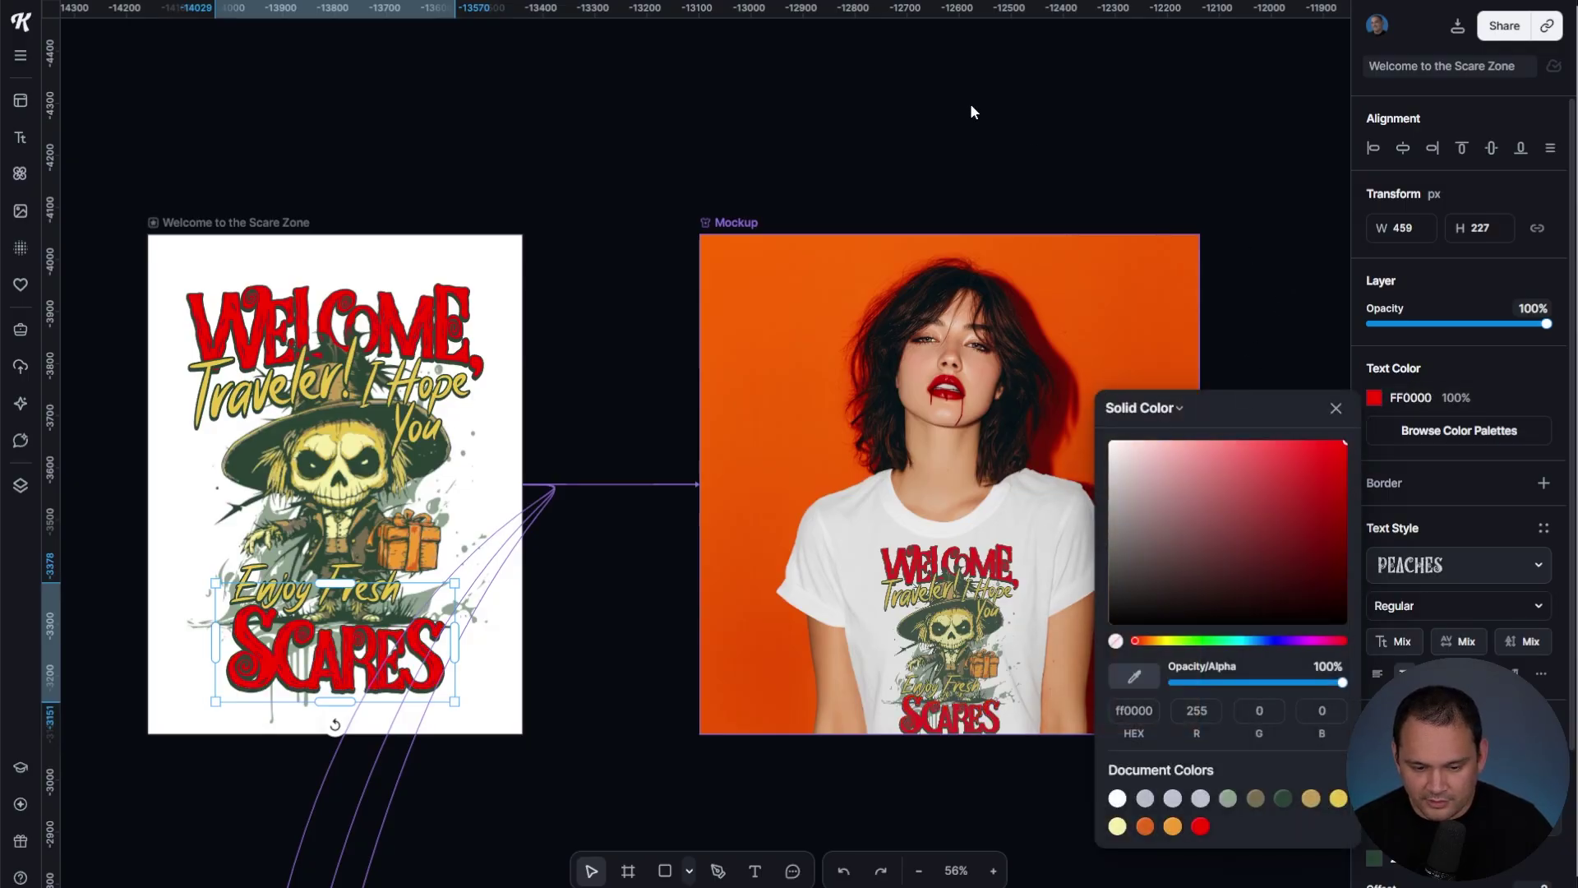
Step: Undo the last color changes made to the artboard's lettering
left_click(1102, 107)
key("ctrl+z")
key("ctrl+z")
Step: Recolor the WELCOME lettering to C2140B by sampling the red lips of the woman in the mockup
left_click(426, 313)
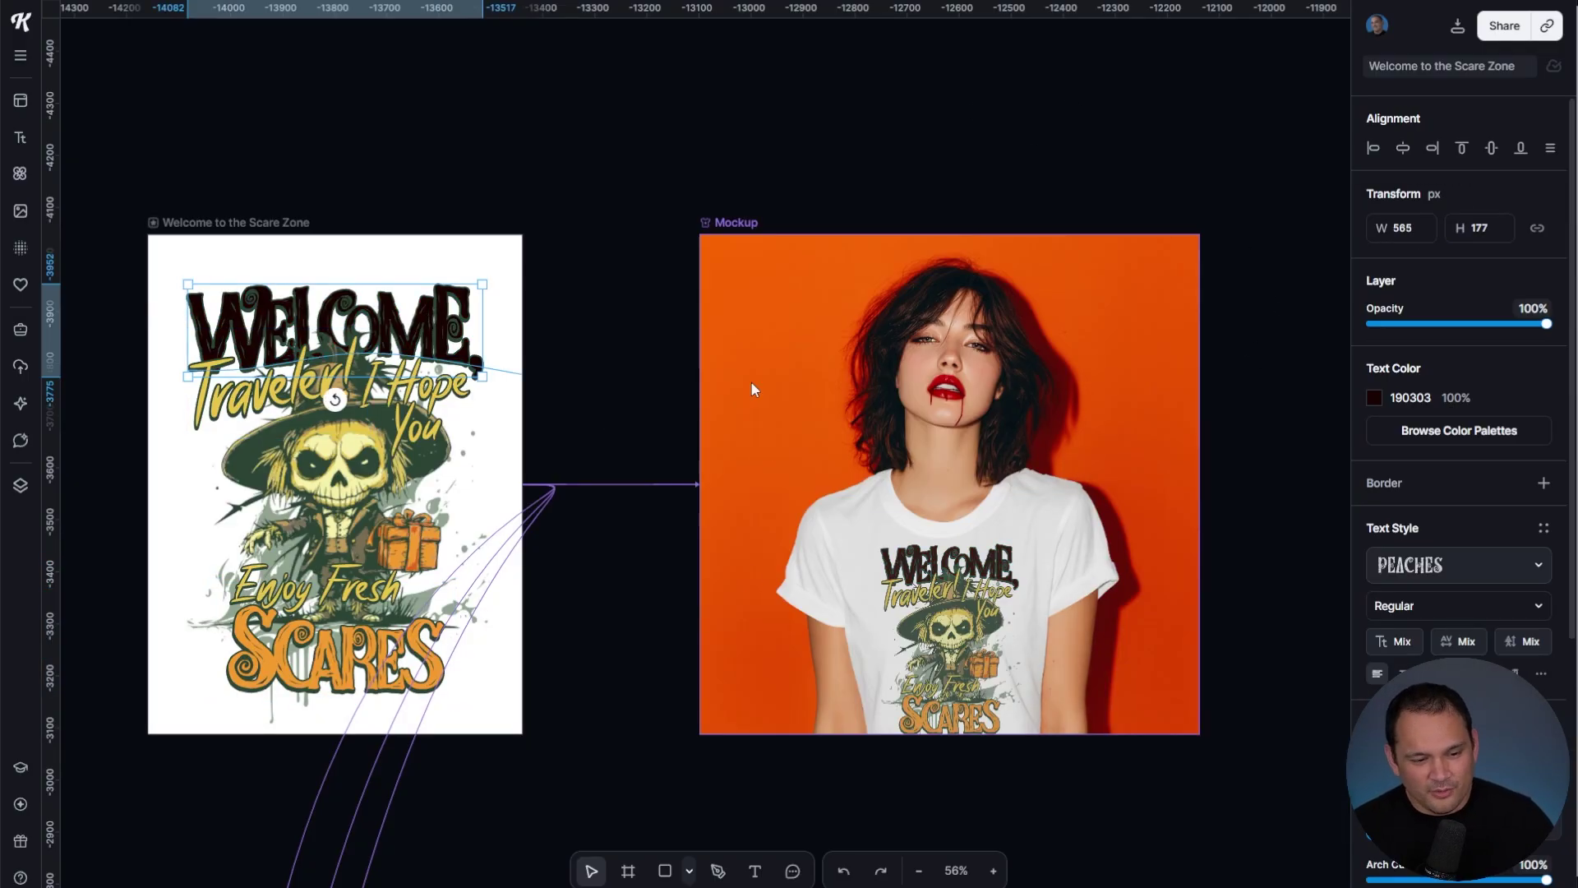
left_click(1375, 398)
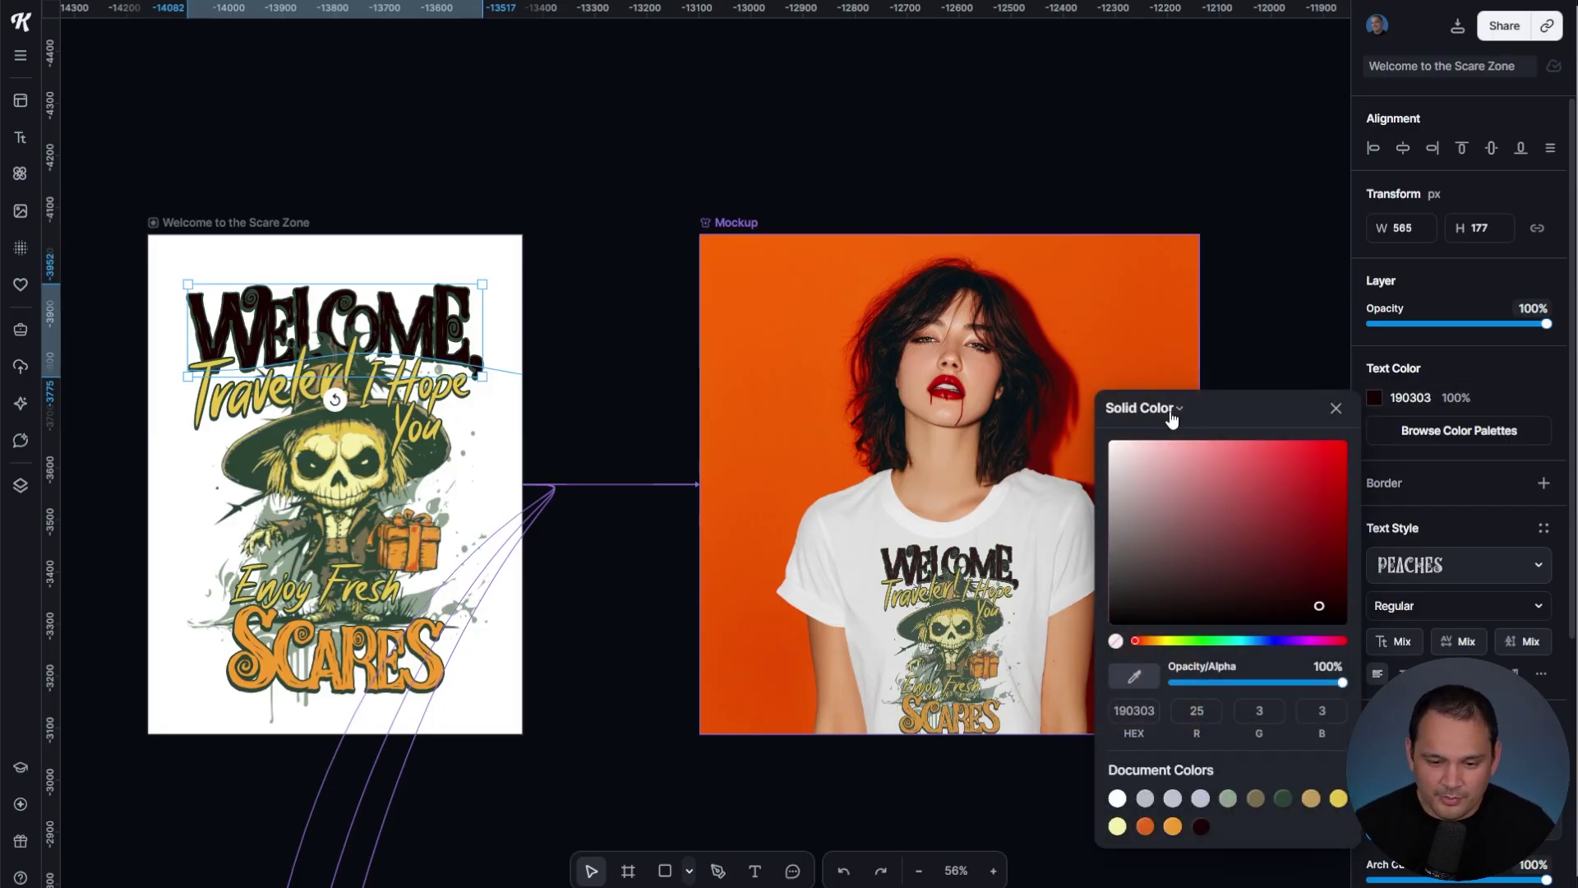
left_click(1133, 677)
scroll(929, 371, "up", 5)
left_click(938, 401)
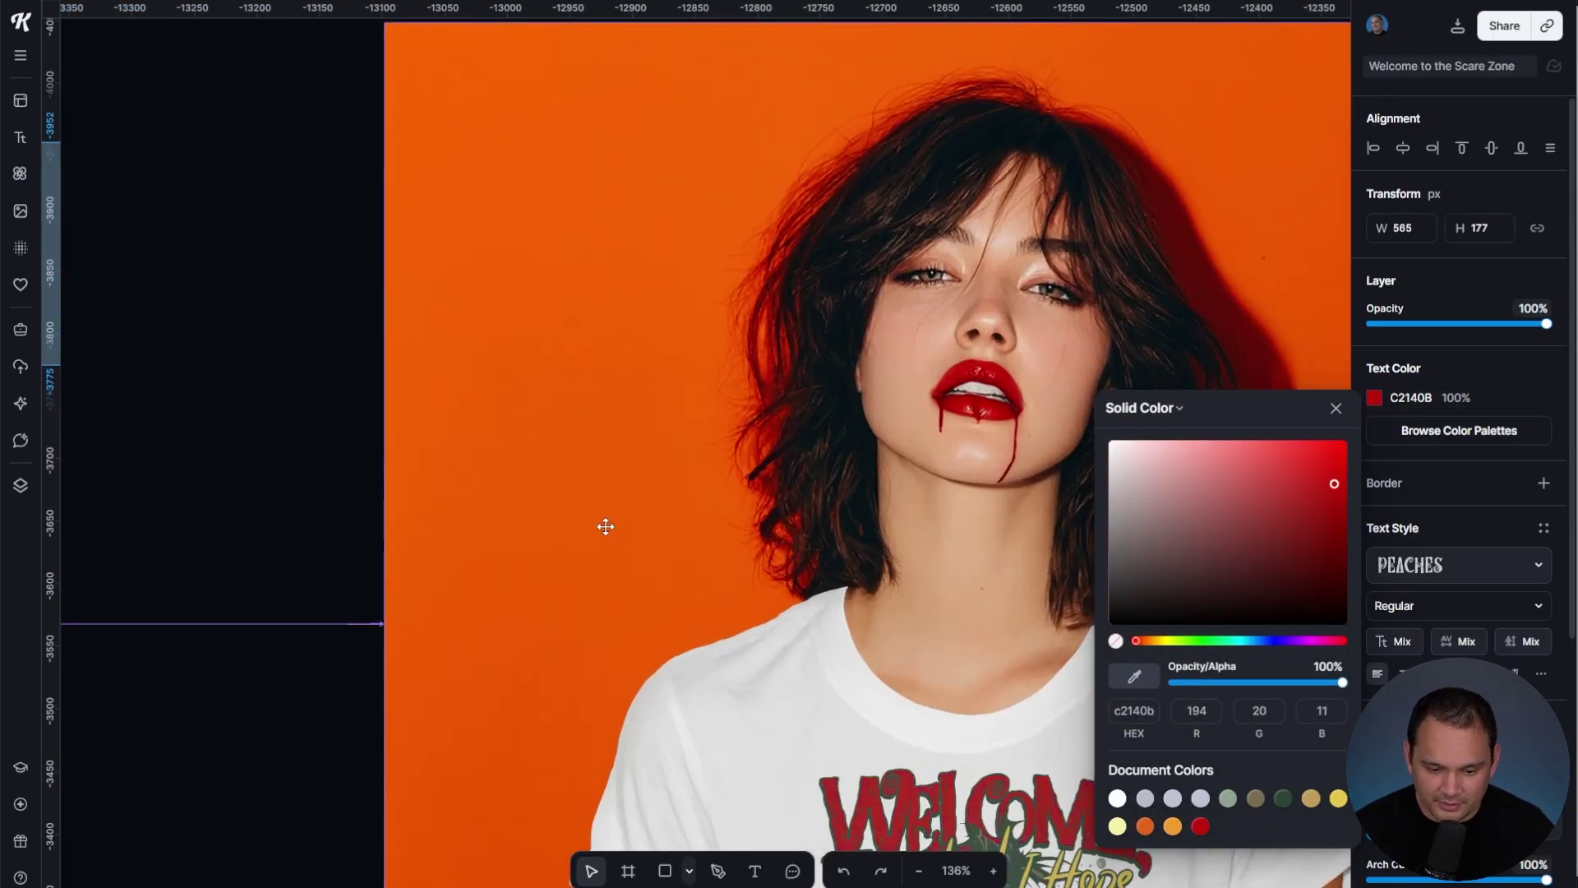
scroll(529, 539, "down", 4)
left_click(438, 516)
scroll(439, 516, "down", 6)
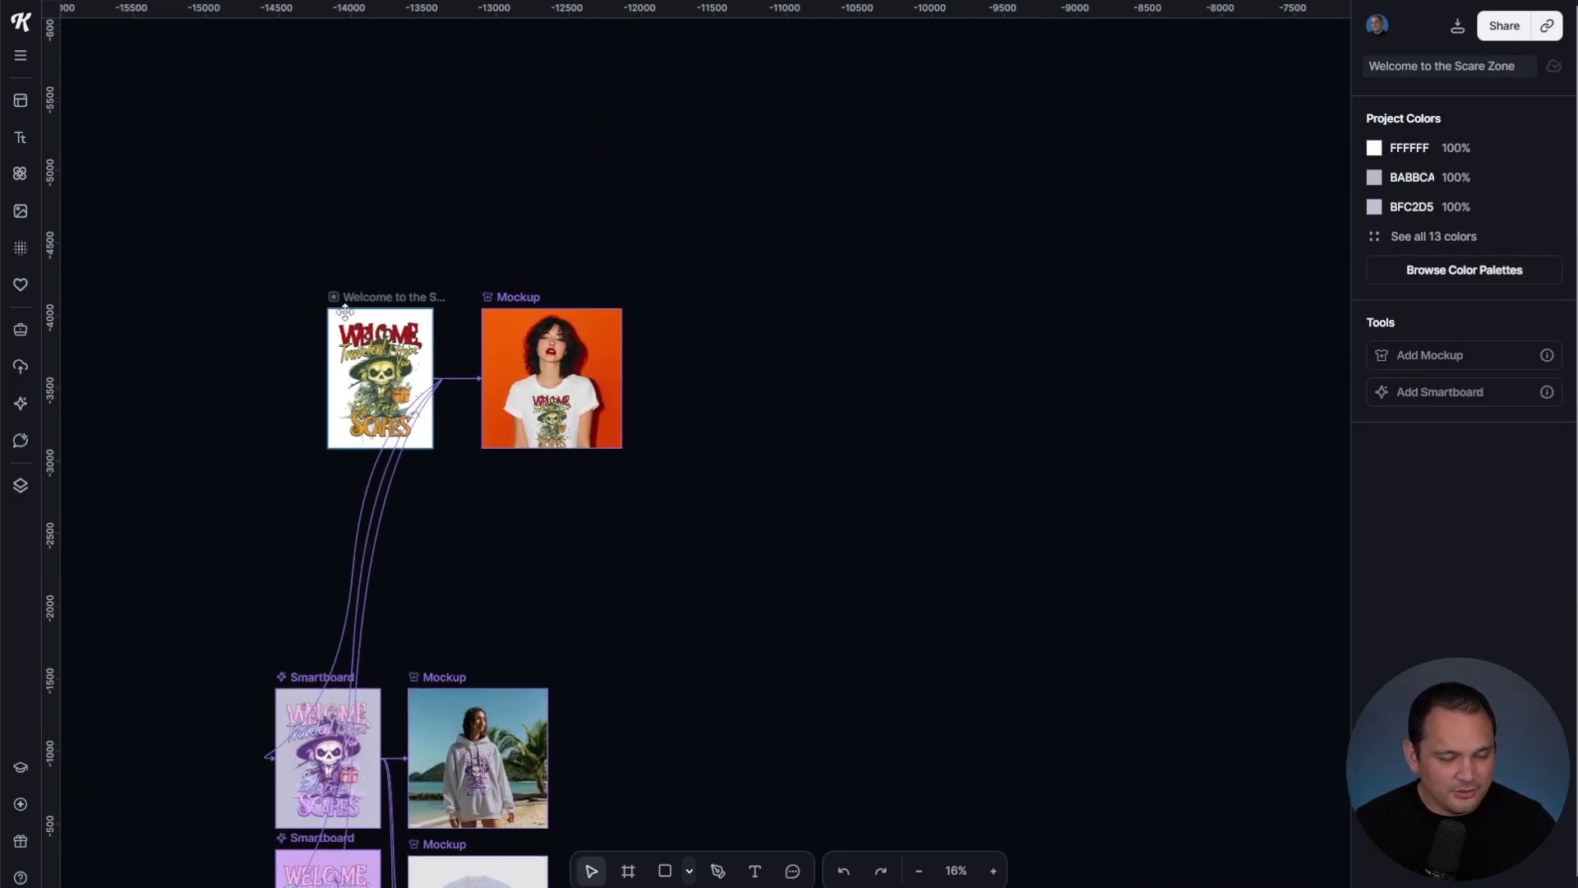
Step: Replace the word Traveler with Sucker in the lettering on the white artboard
scroll(488, 472, "up", 5)
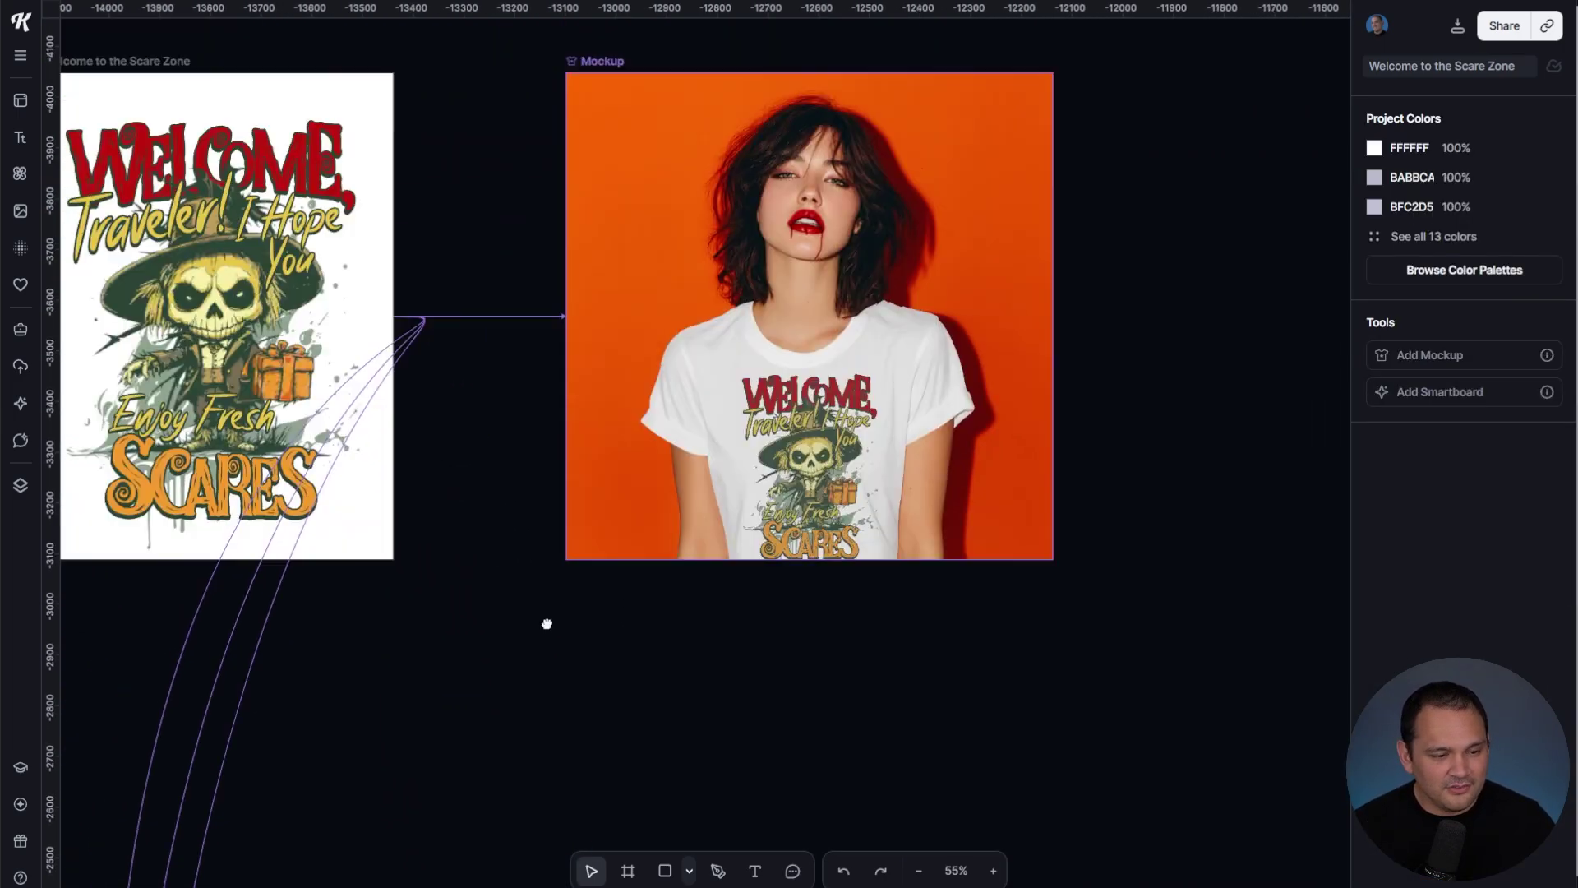
left_click_drag(546, 623, 613, 624)
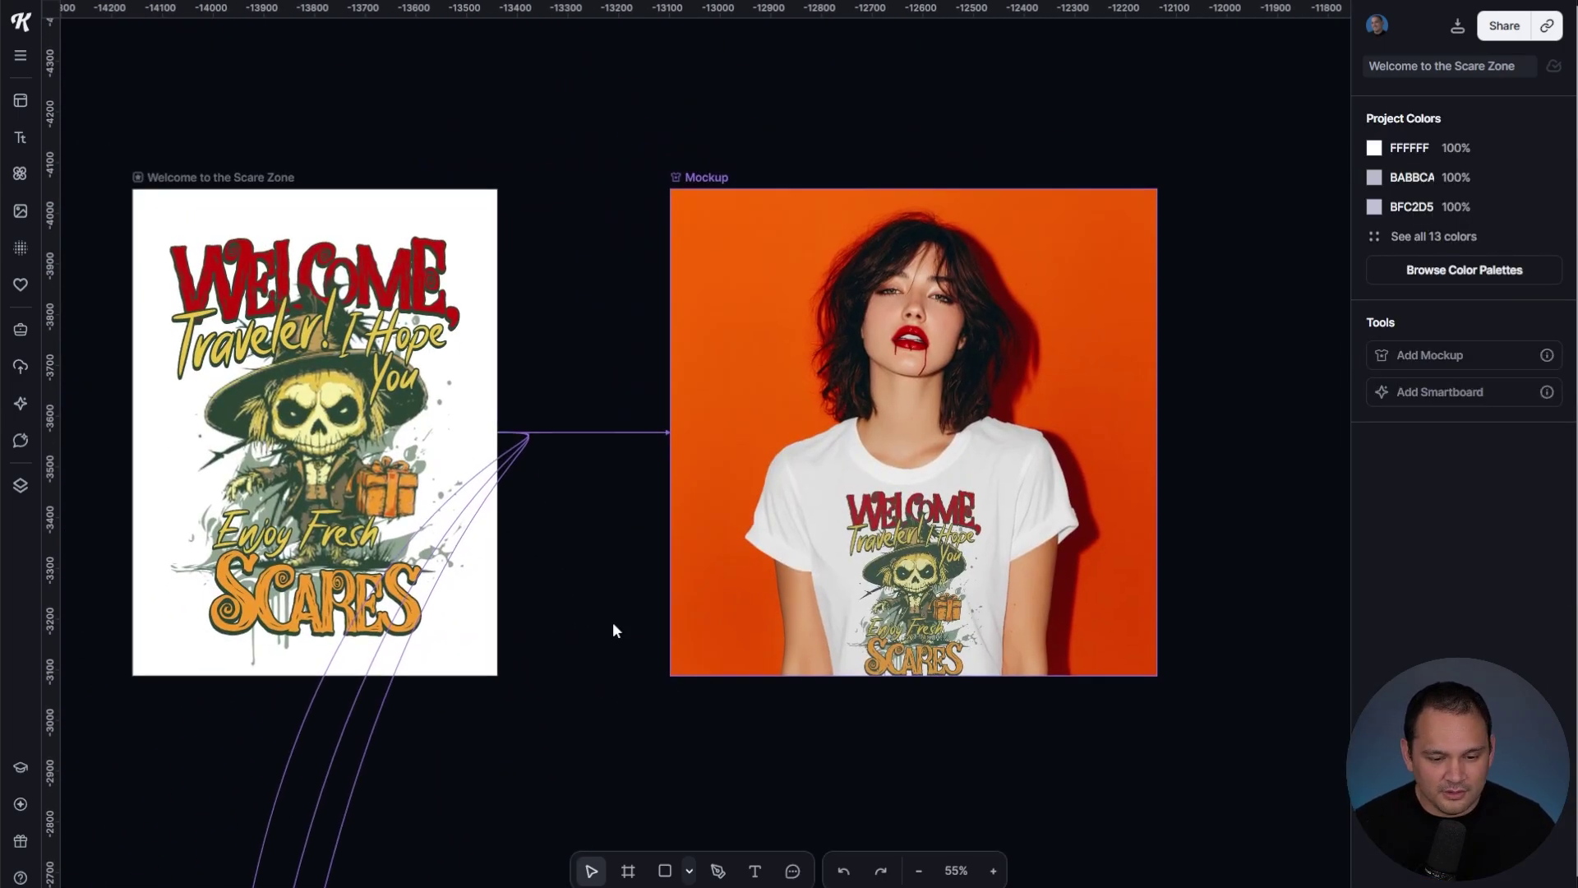
scroll(613, 621, "up", 1)
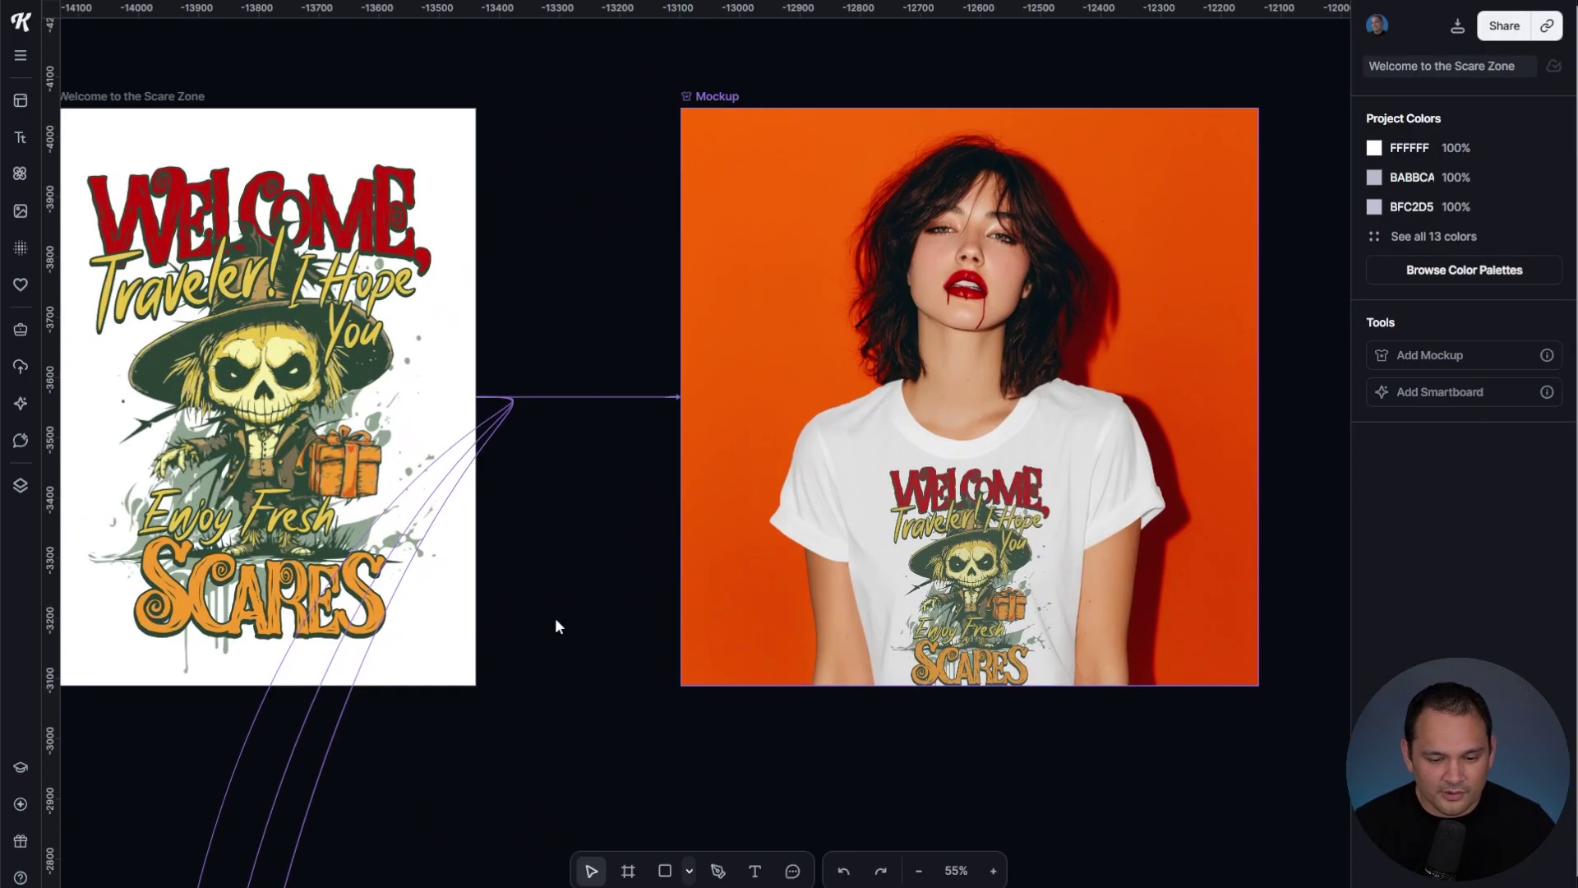
left_click(181, 283)
type("Sucker!")
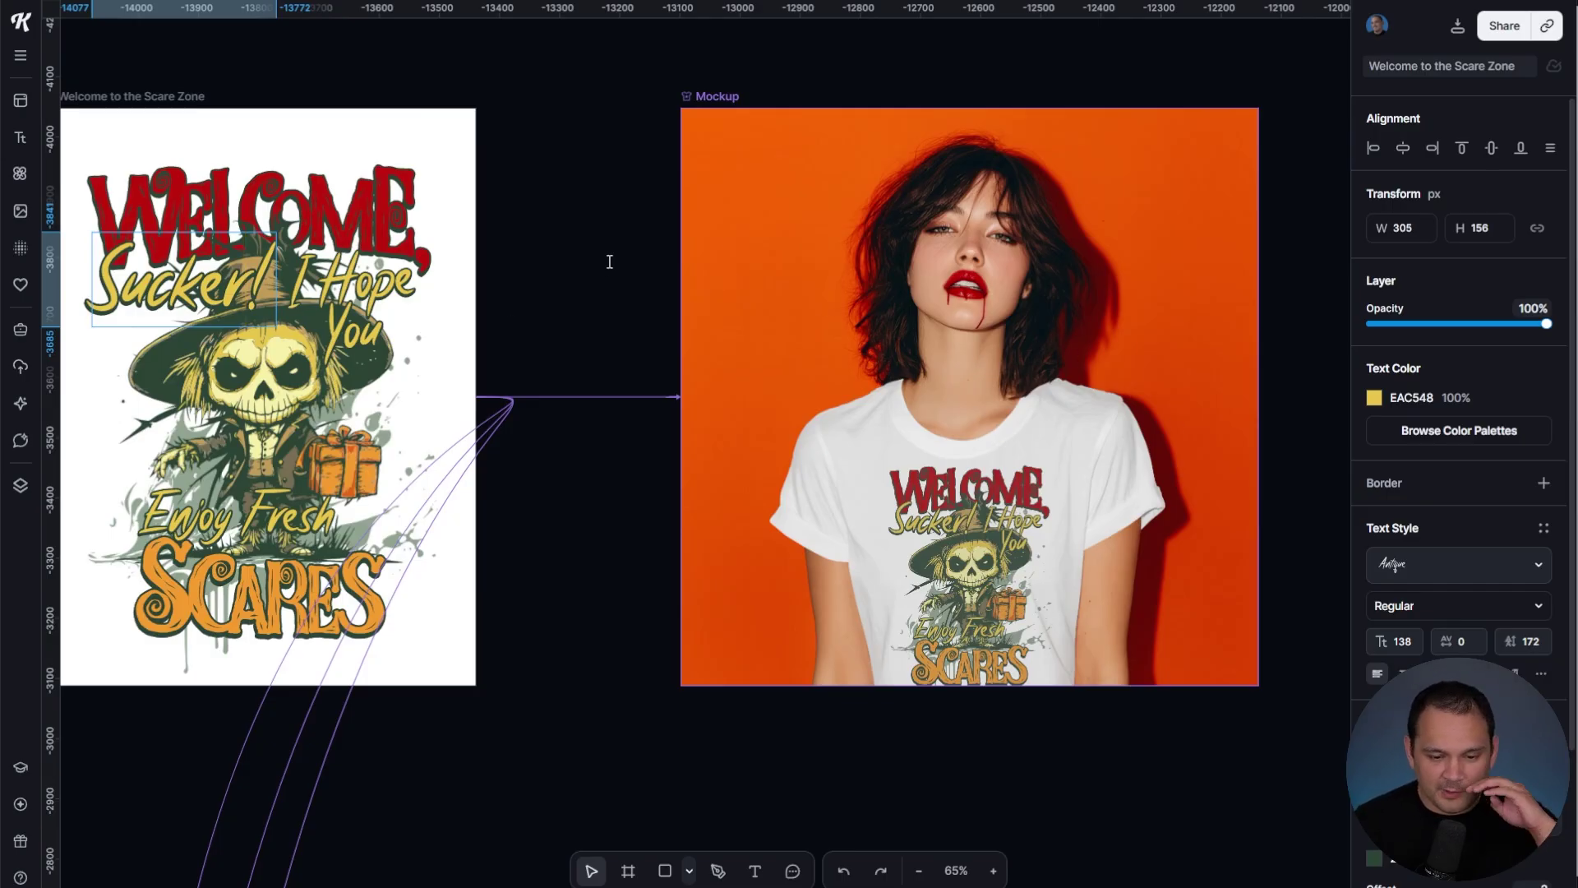
left_click(300, 472)
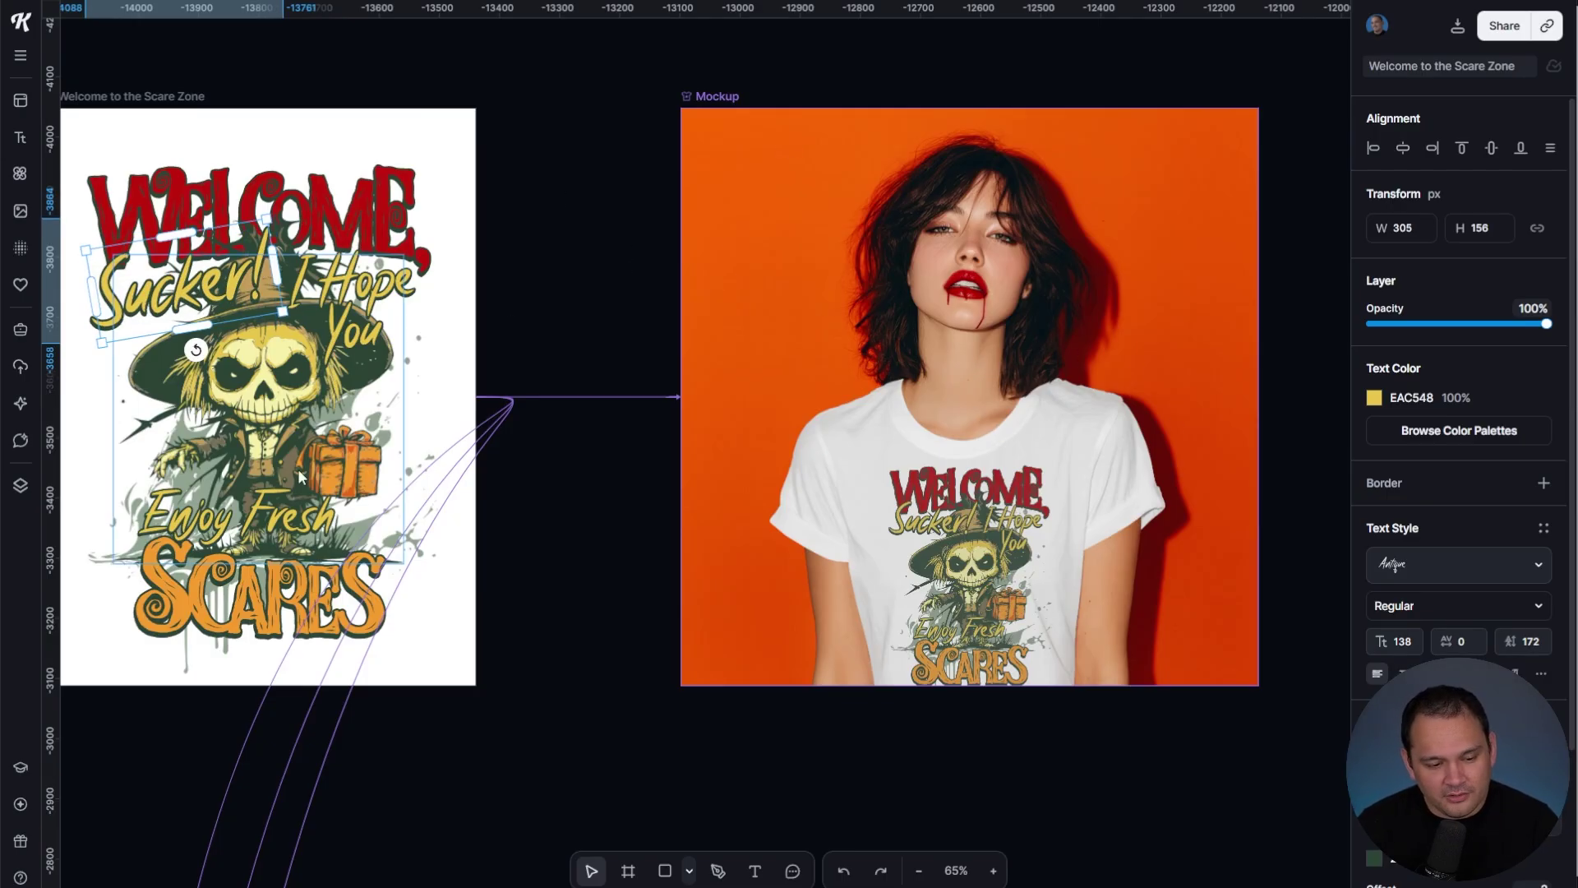
Step: Replace the C59D58 color in the skeleton illustration with a color sampled from the model's lips
left_click(361, 459, "shift")
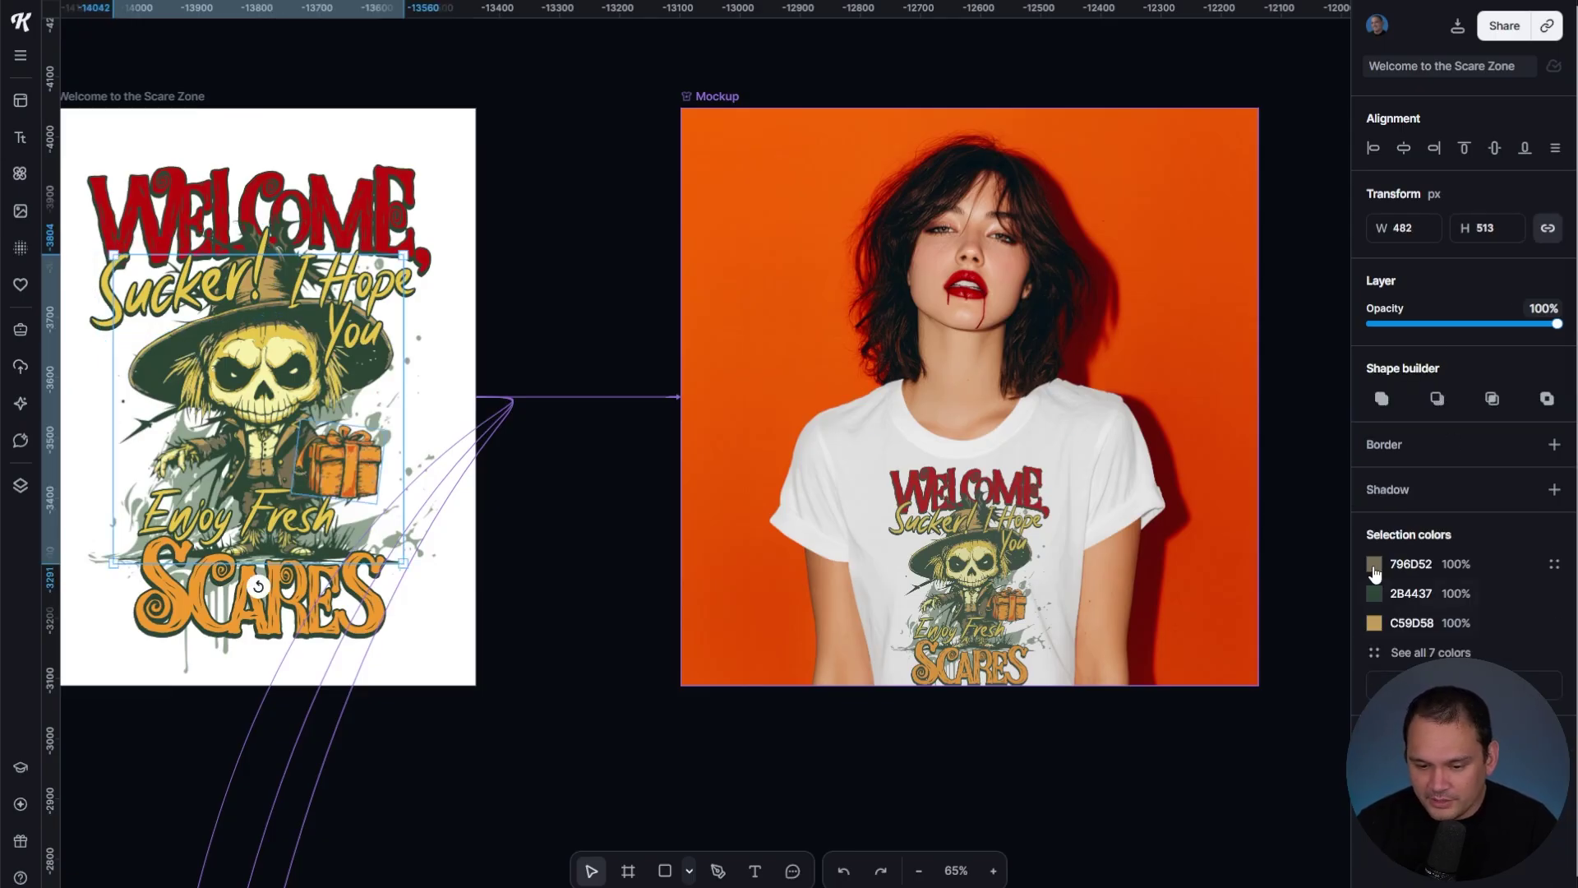
left_click(1373, 626)
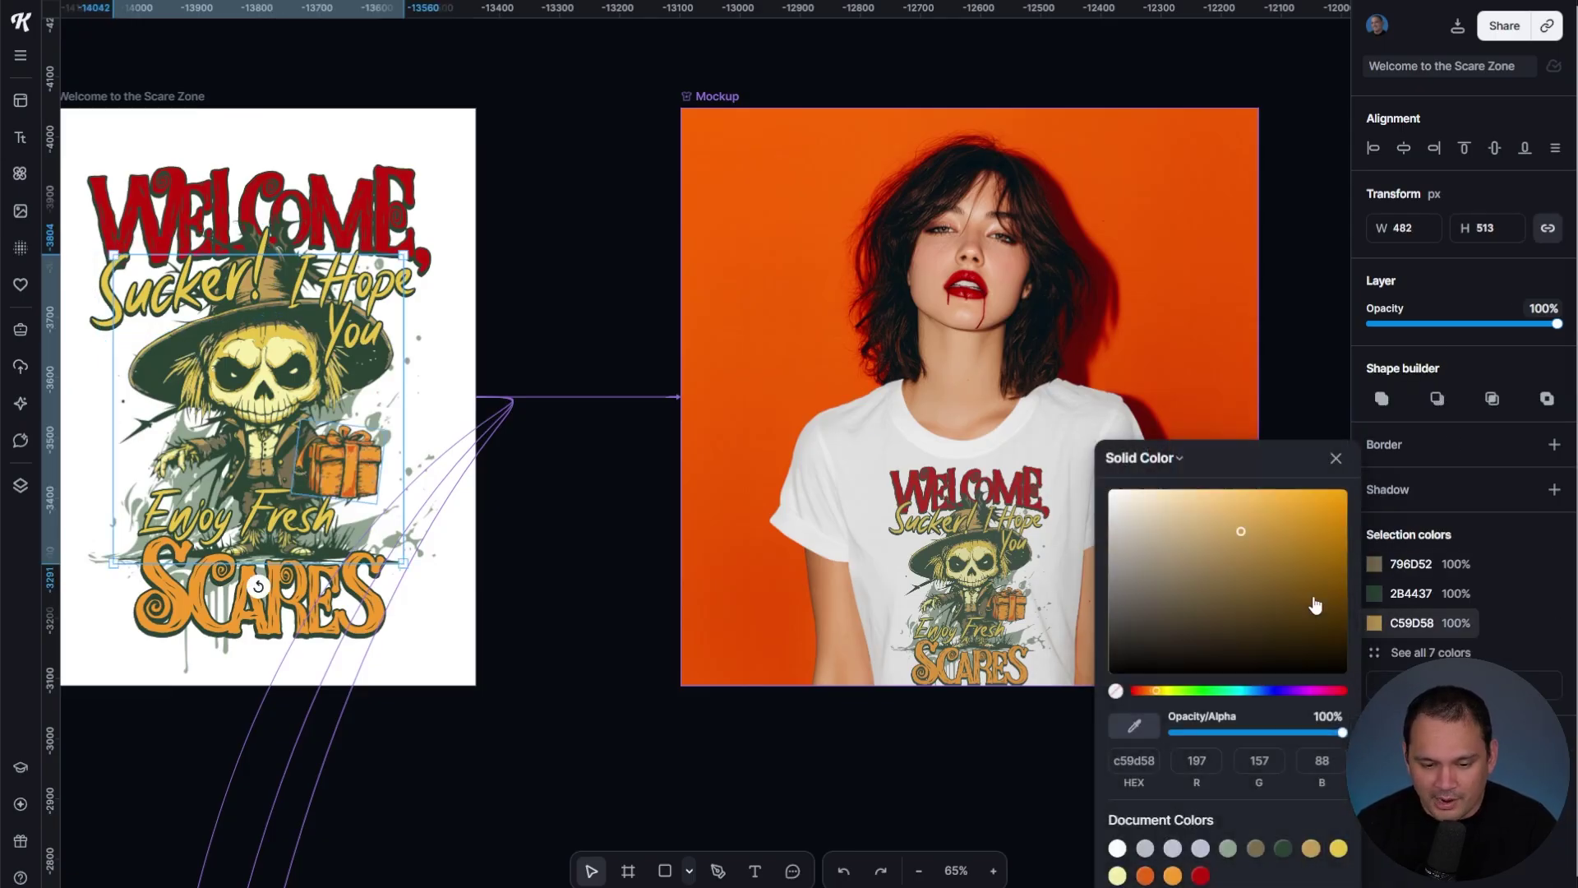
left_click(1133, 723)
left_click(963, 272)
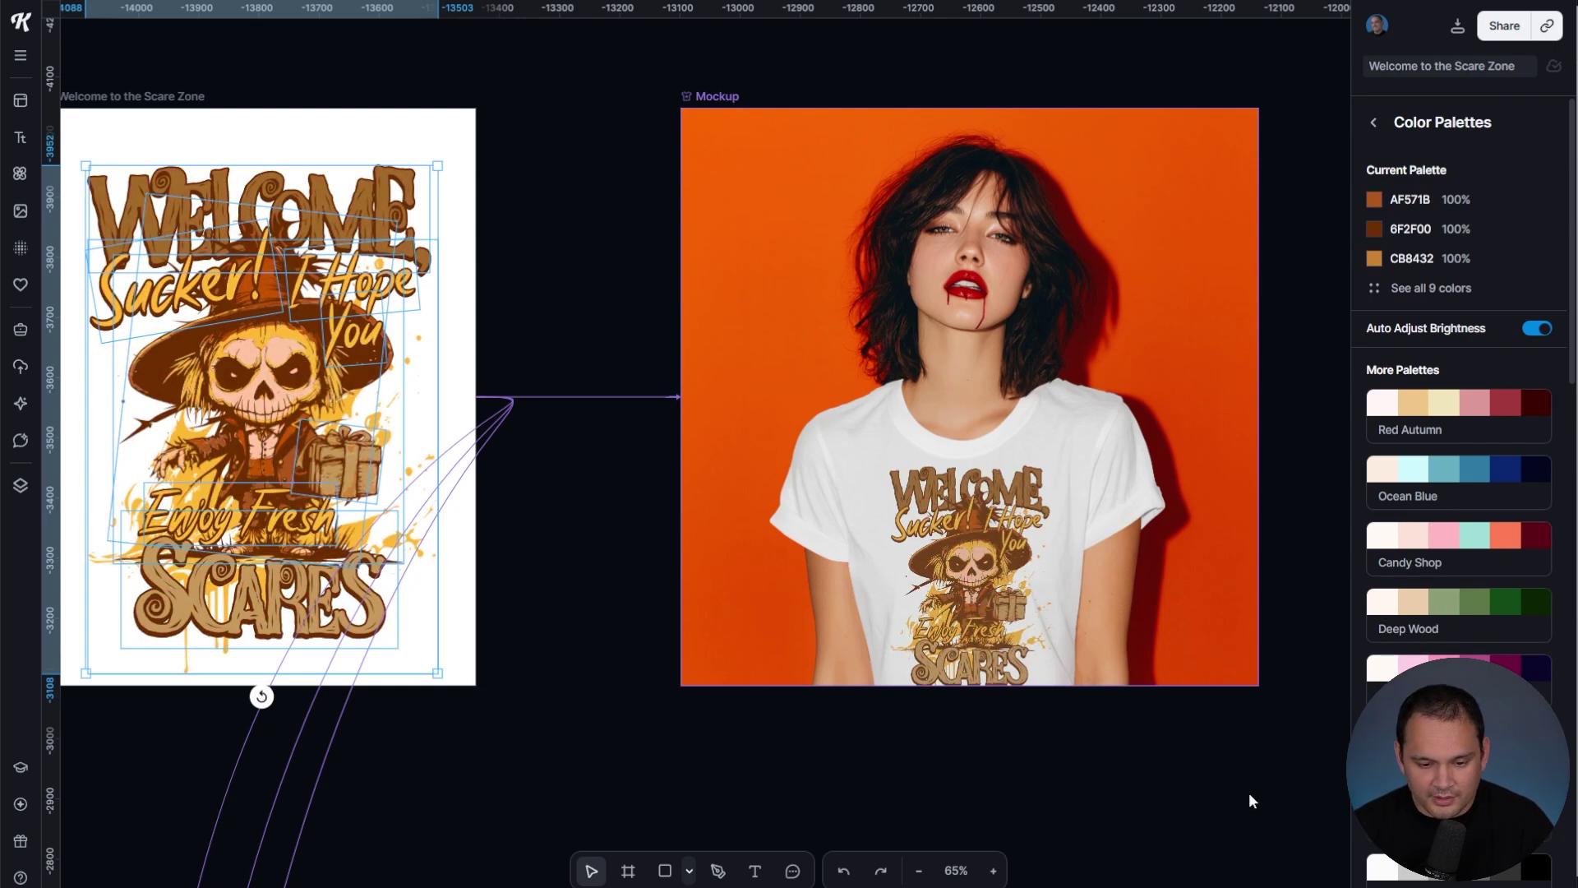
Step: Apply a grayscale color palette to all the lettering and artwork of the design
left_click(1444, 878)
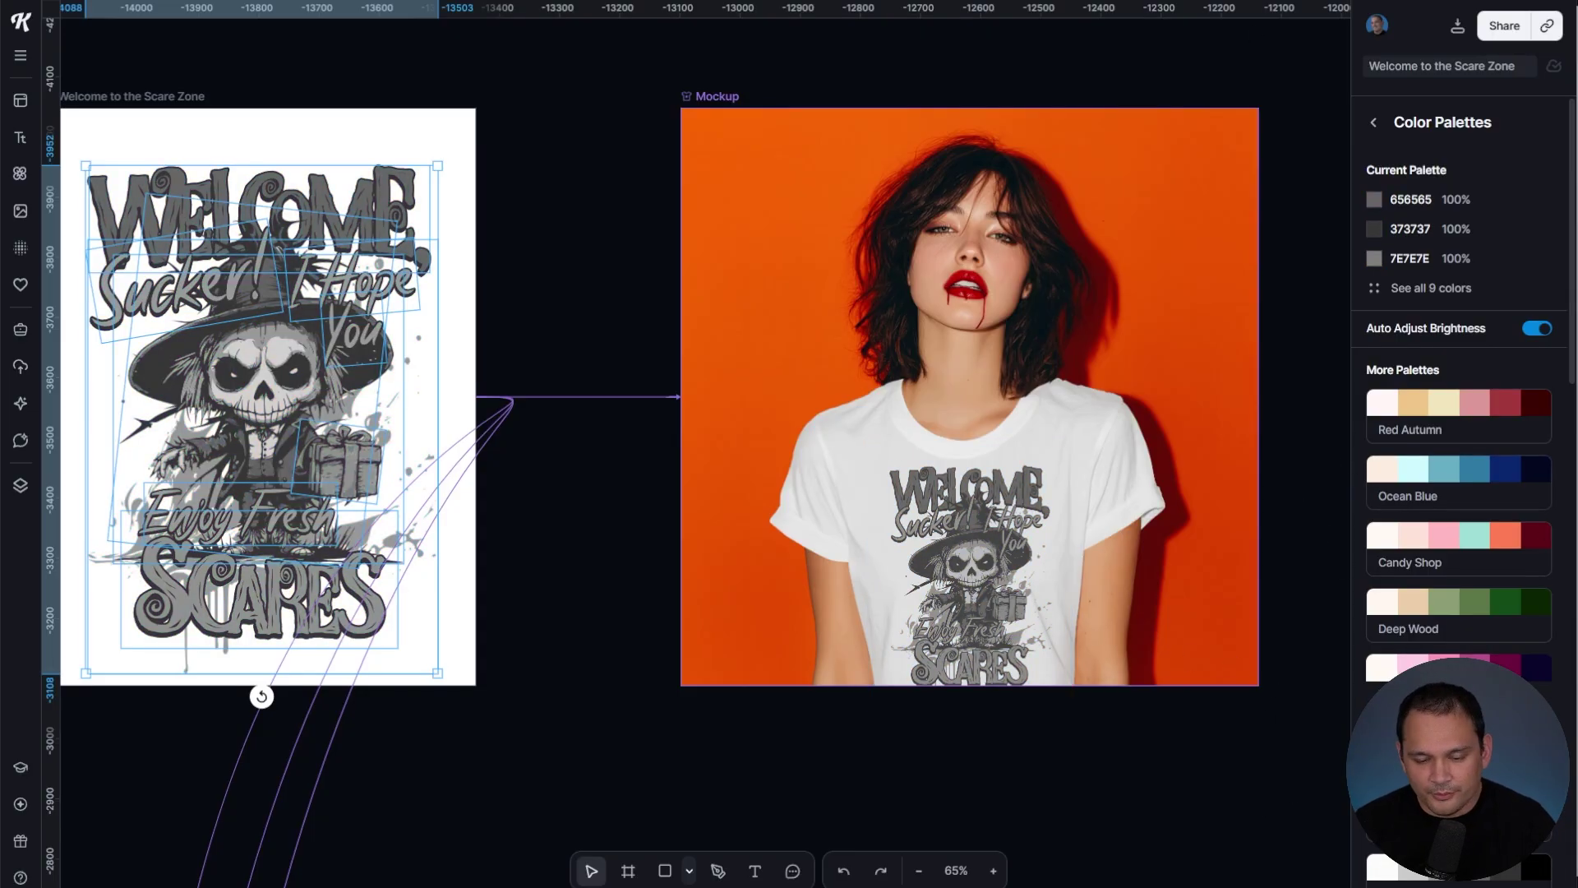
Step: Generate four private 1:1 images with Seedream 4 from the hand-drawn pastel pink, cream and beige watercolor Christmas clipart set prompt
left_click(1171, 756)
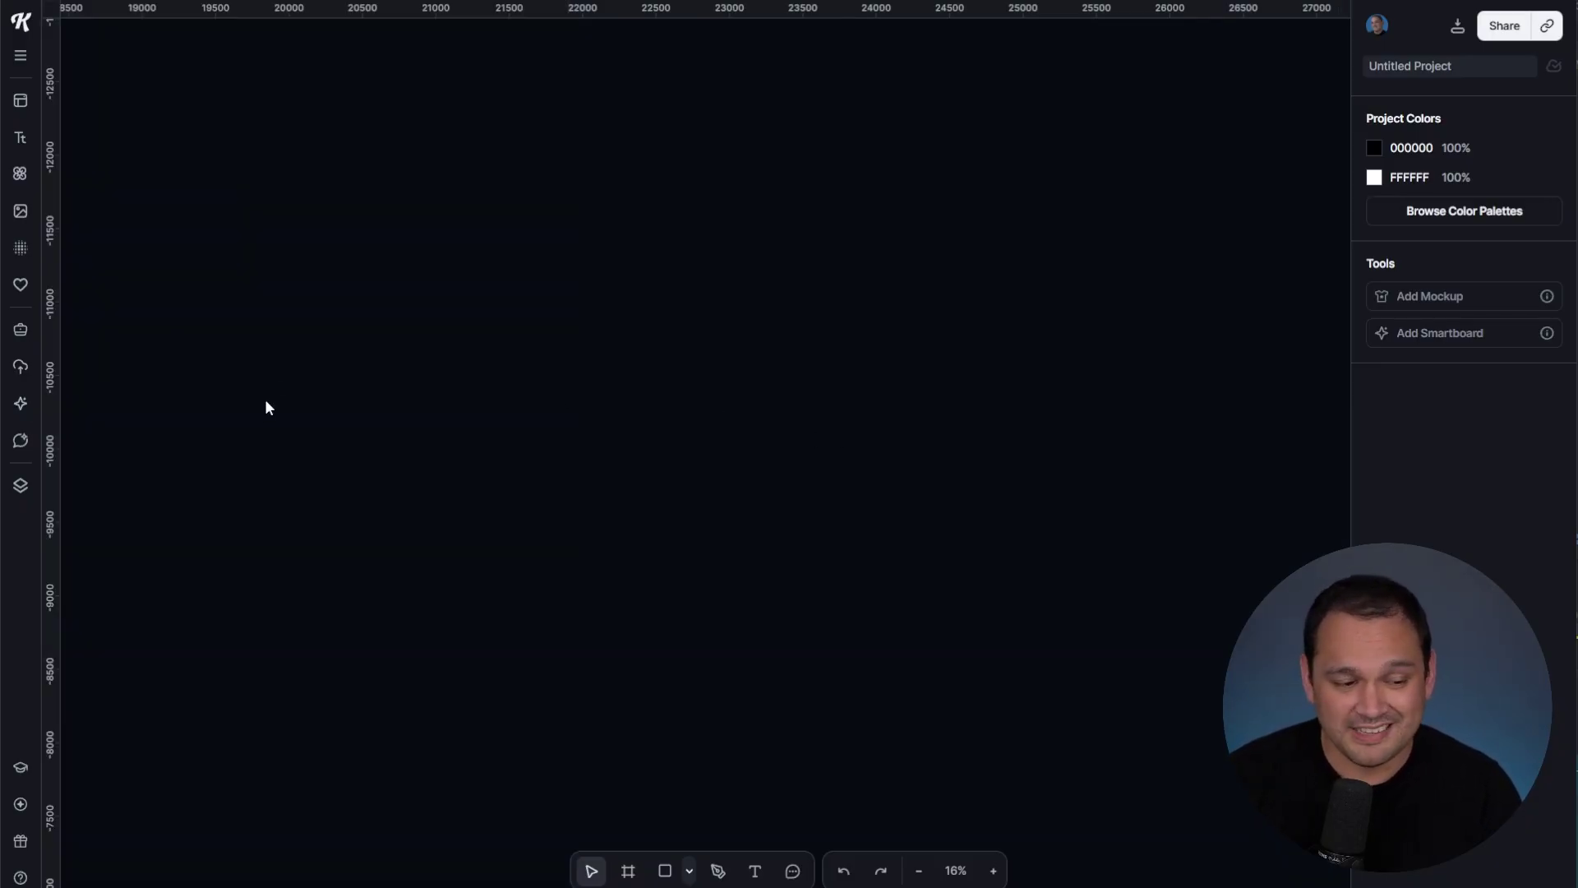
left_click(20, 404)
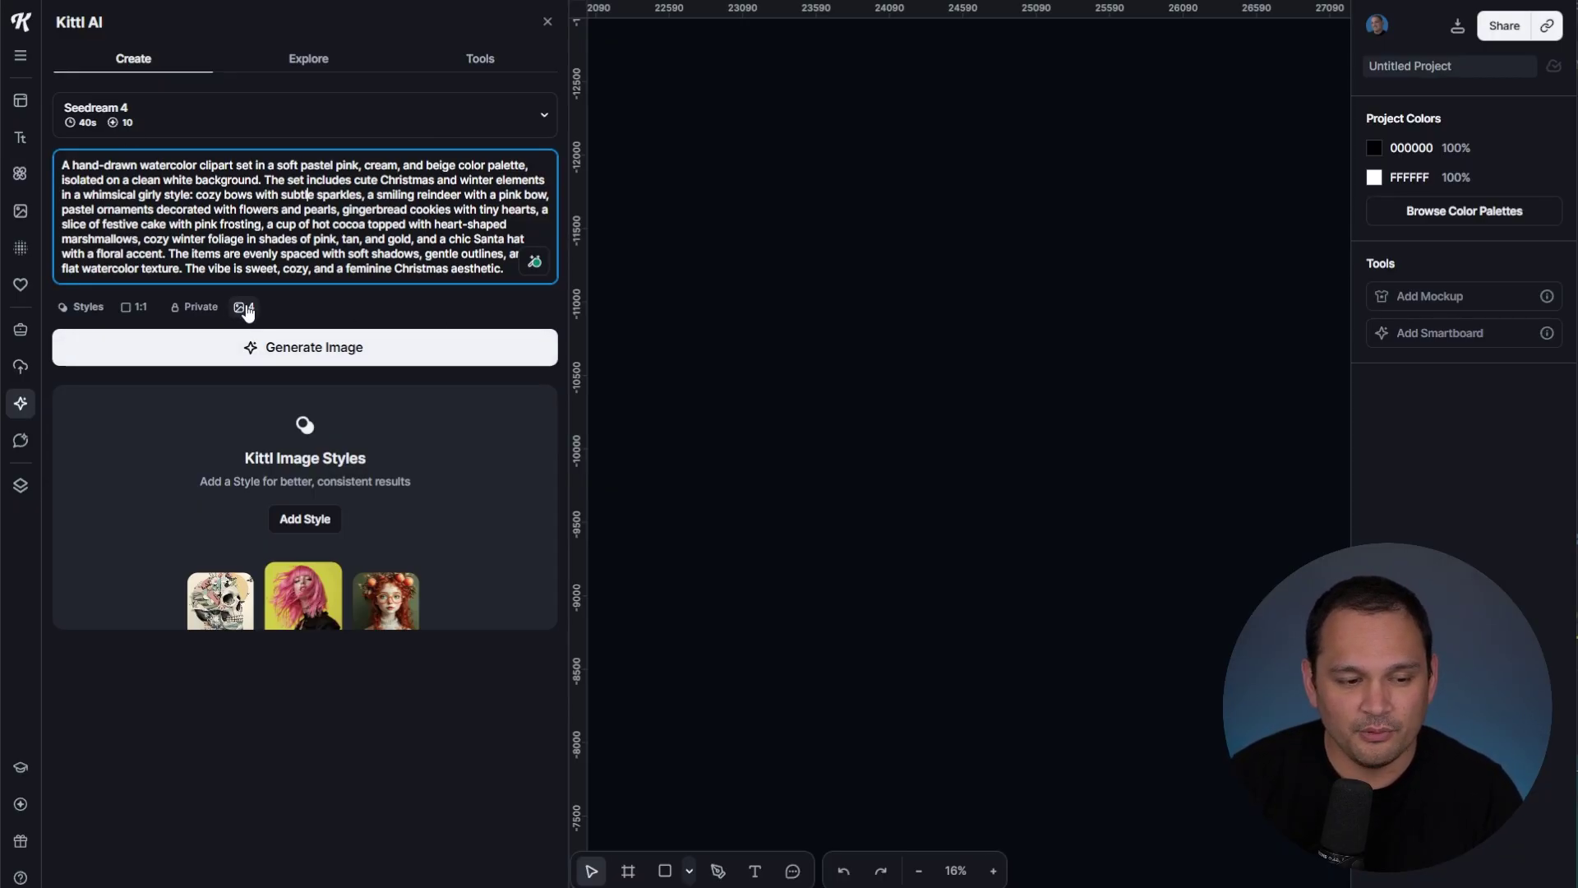
left_click(440, 348)
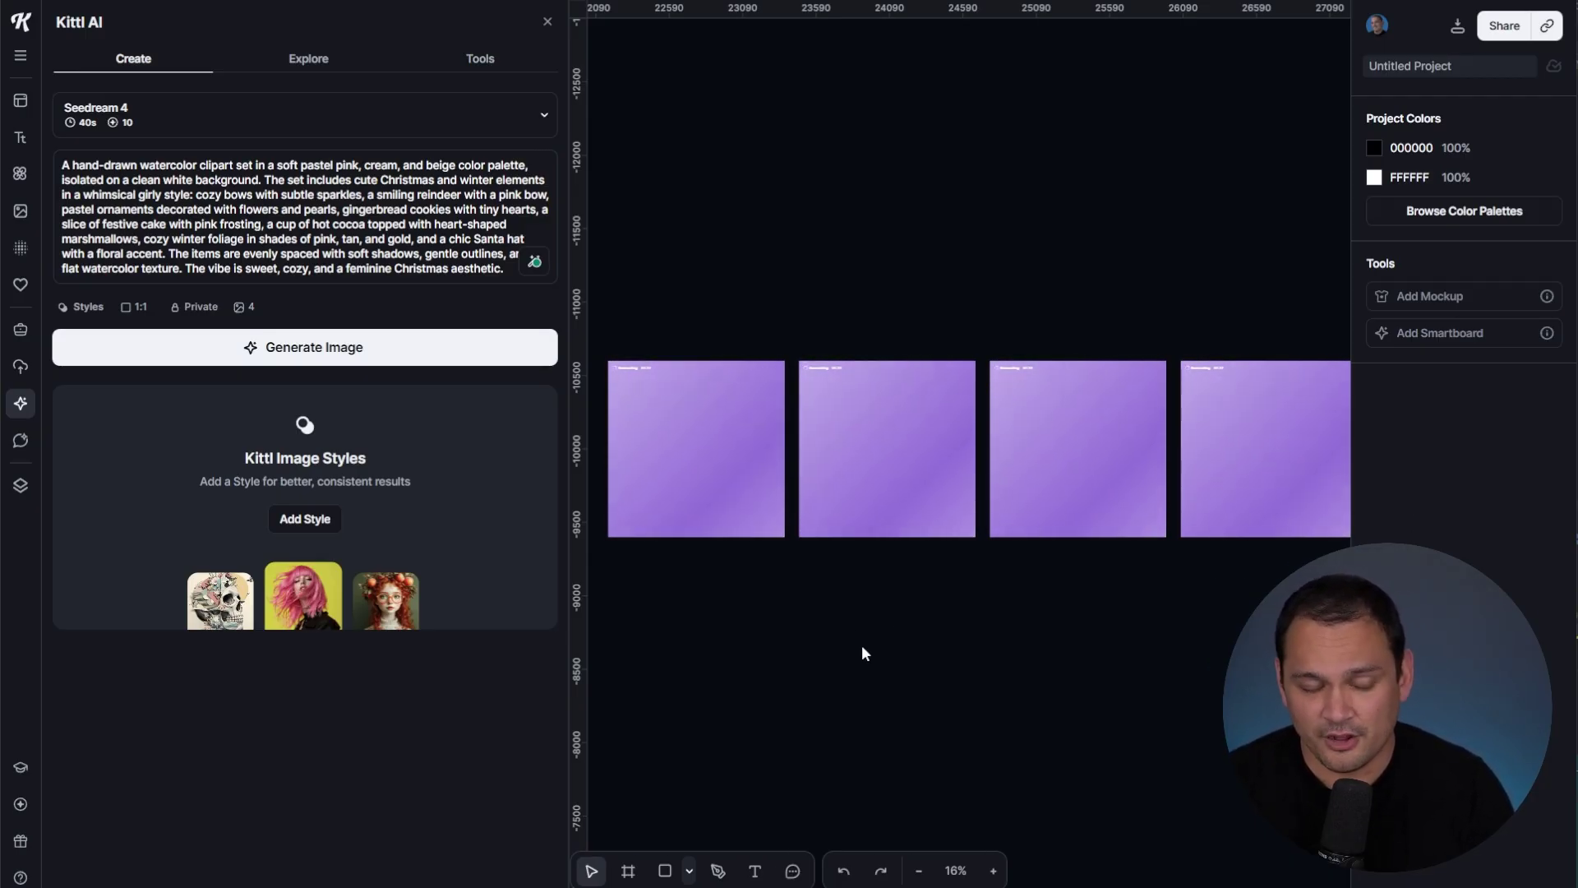
left_click(342, 116)
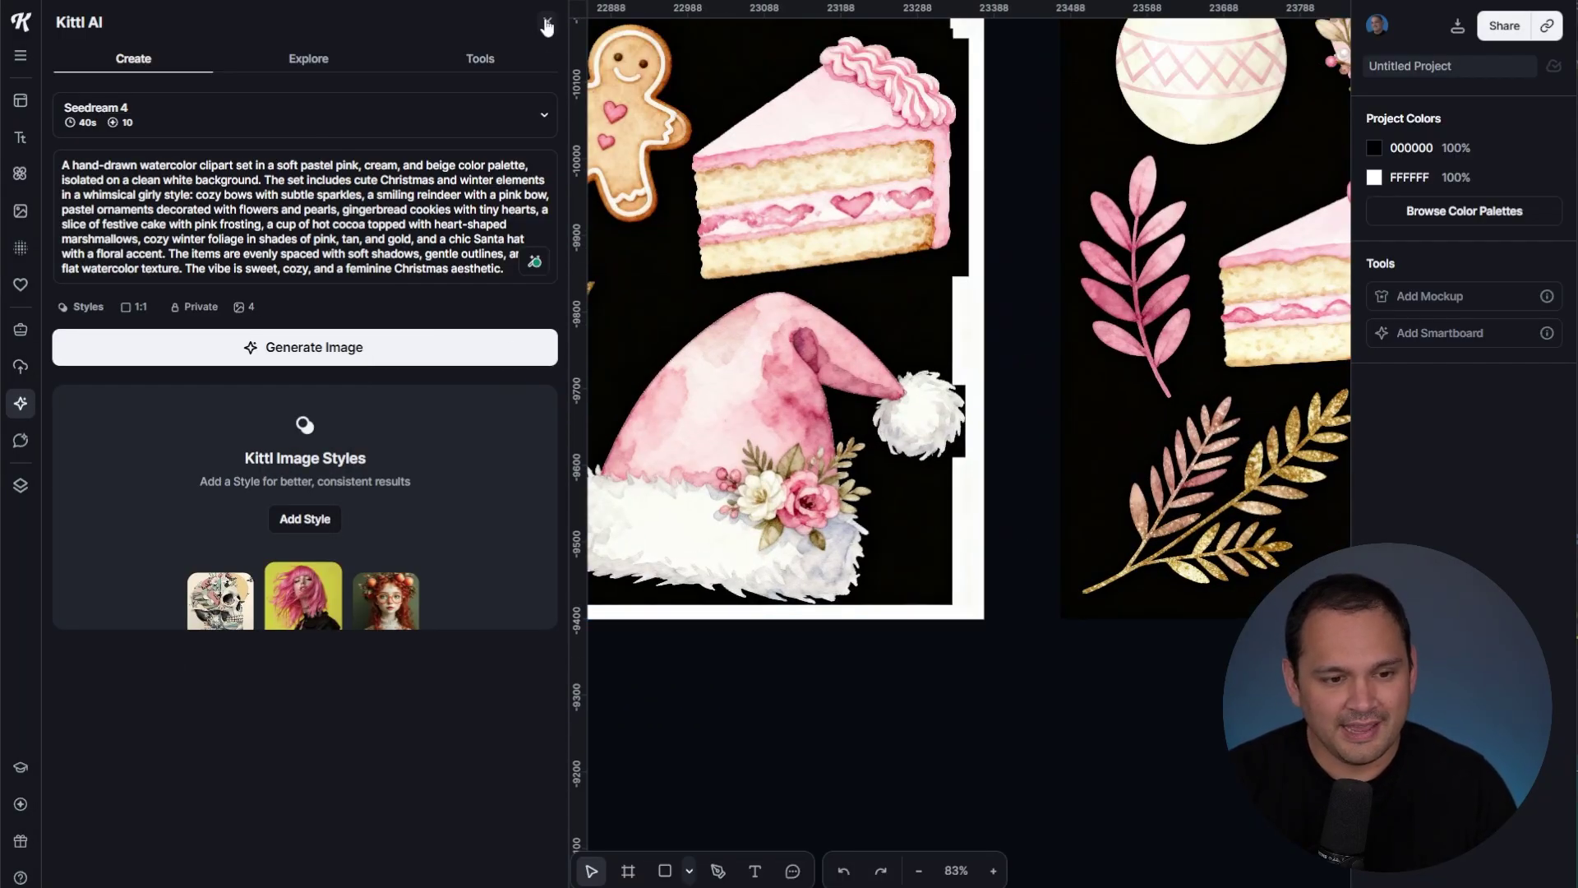
left_click(247, 175)
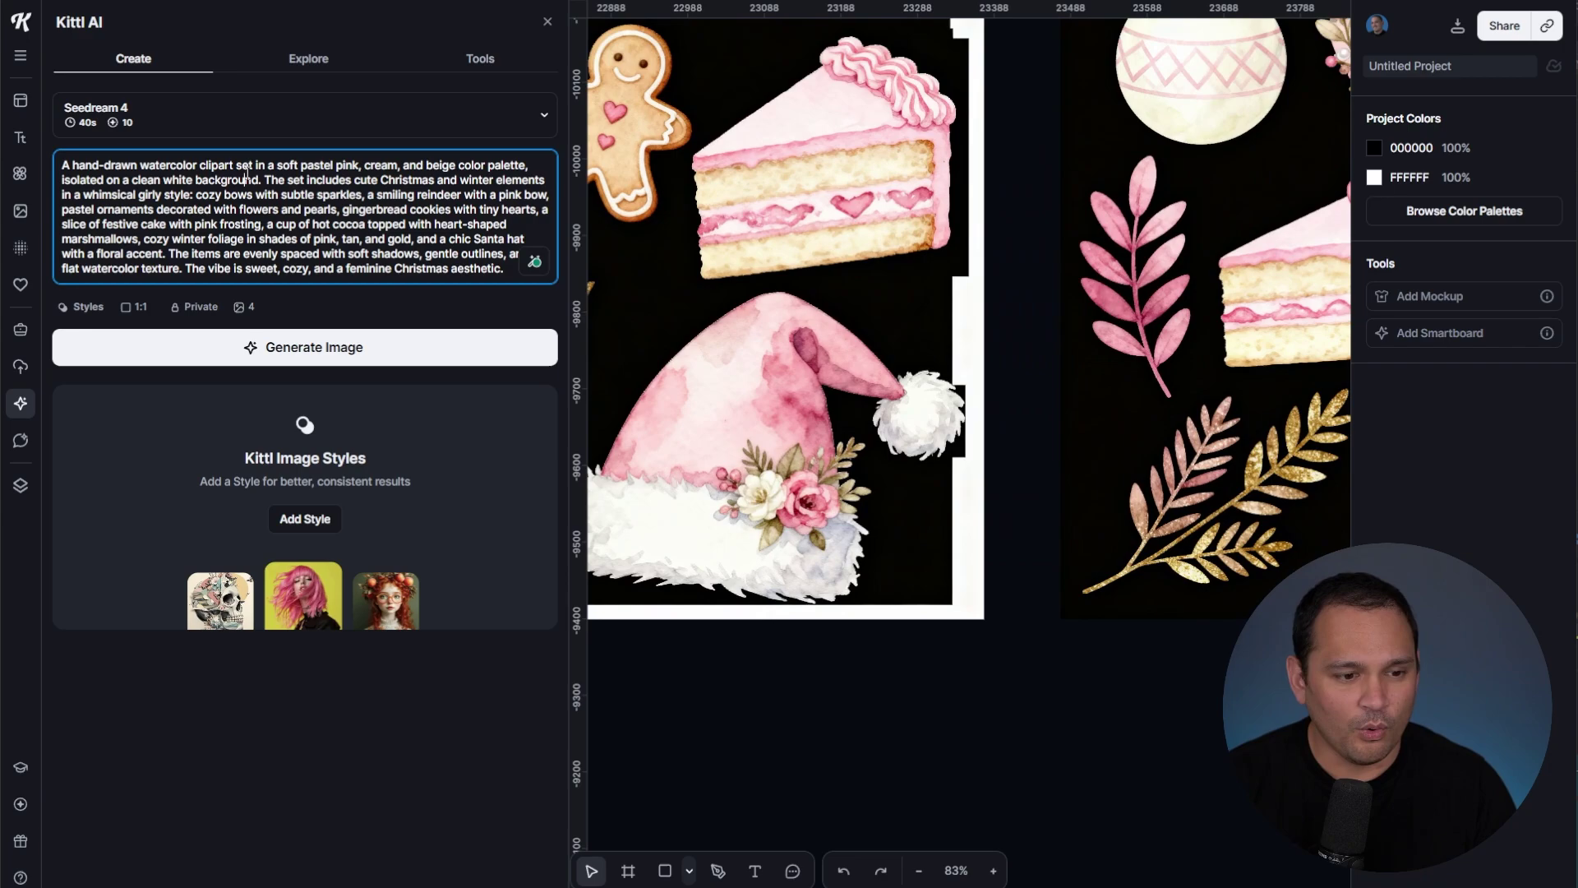
Step: Examine the generated Christmas clipart sets one by one, comparing their backgrounds and the bows, reindeer, ornaments and cakes
left_click(547, 22)
scroll(1018, 195, "down", 6)
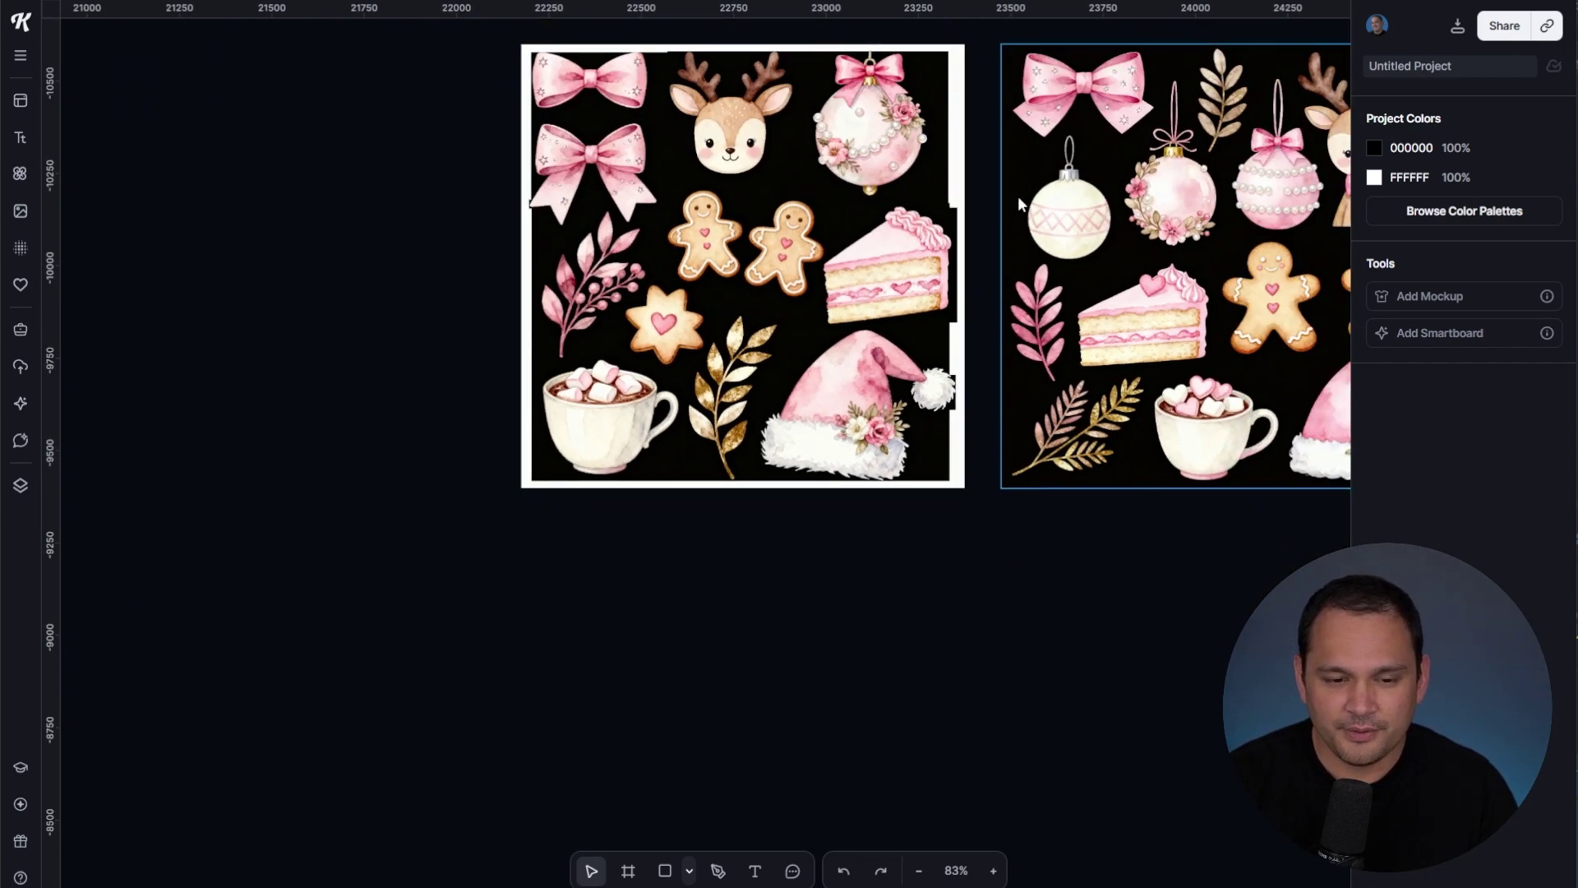
left_click_drag(1147, 59, 692, 224)
left_click_drag(451, 145, 768, 116)
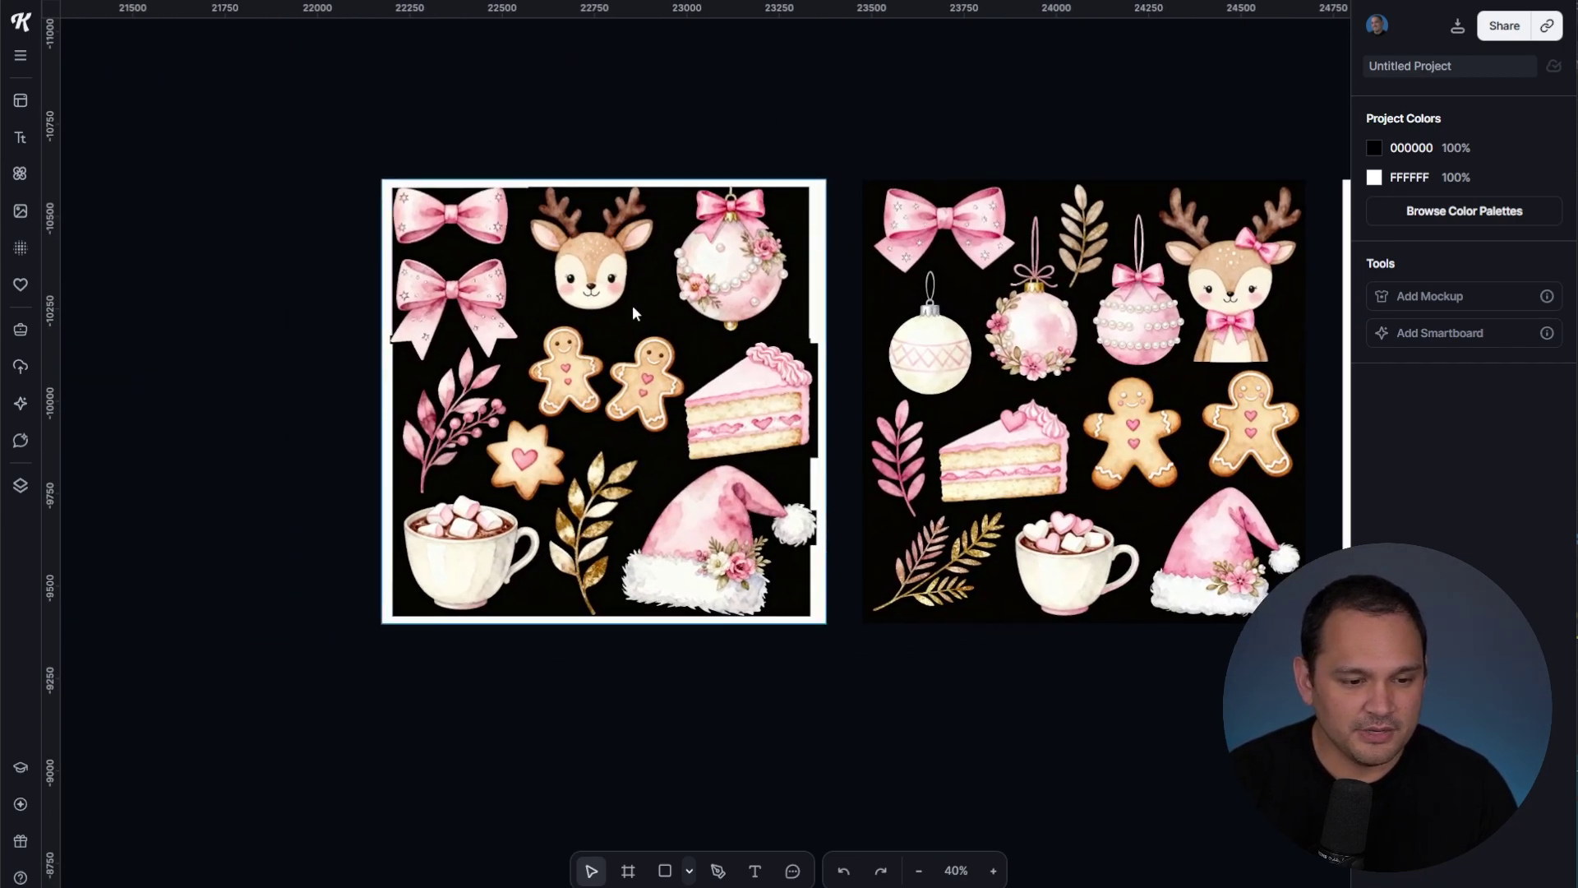
scroll(633, 305, "up", 3)
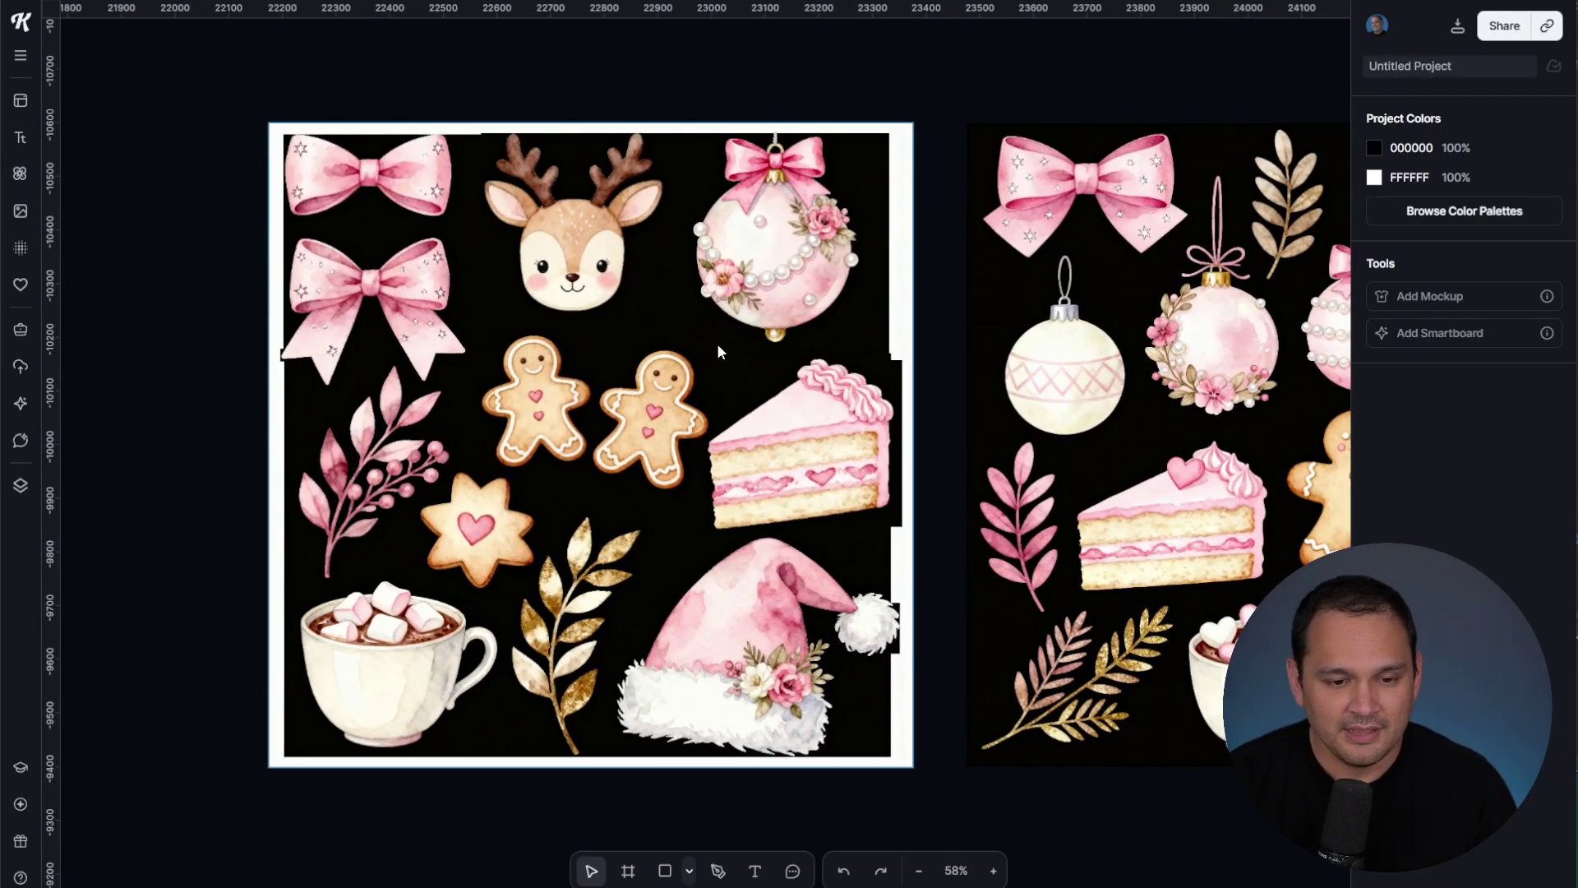
left_click_drag(942, 321, 451, 296)
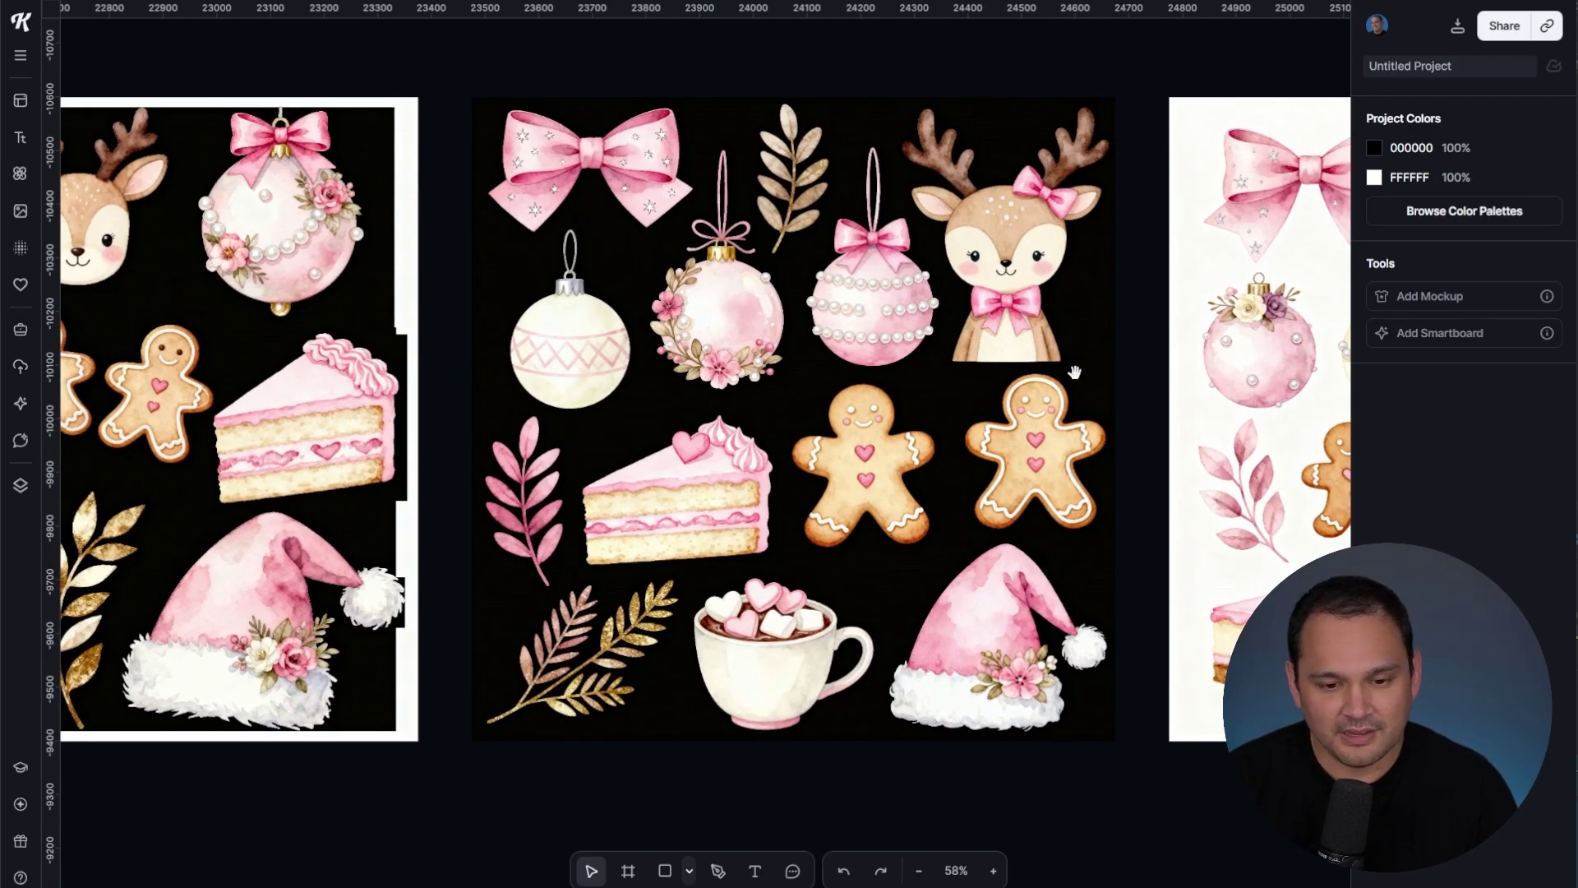
left_click_drag(1104, 372, 124, 405)
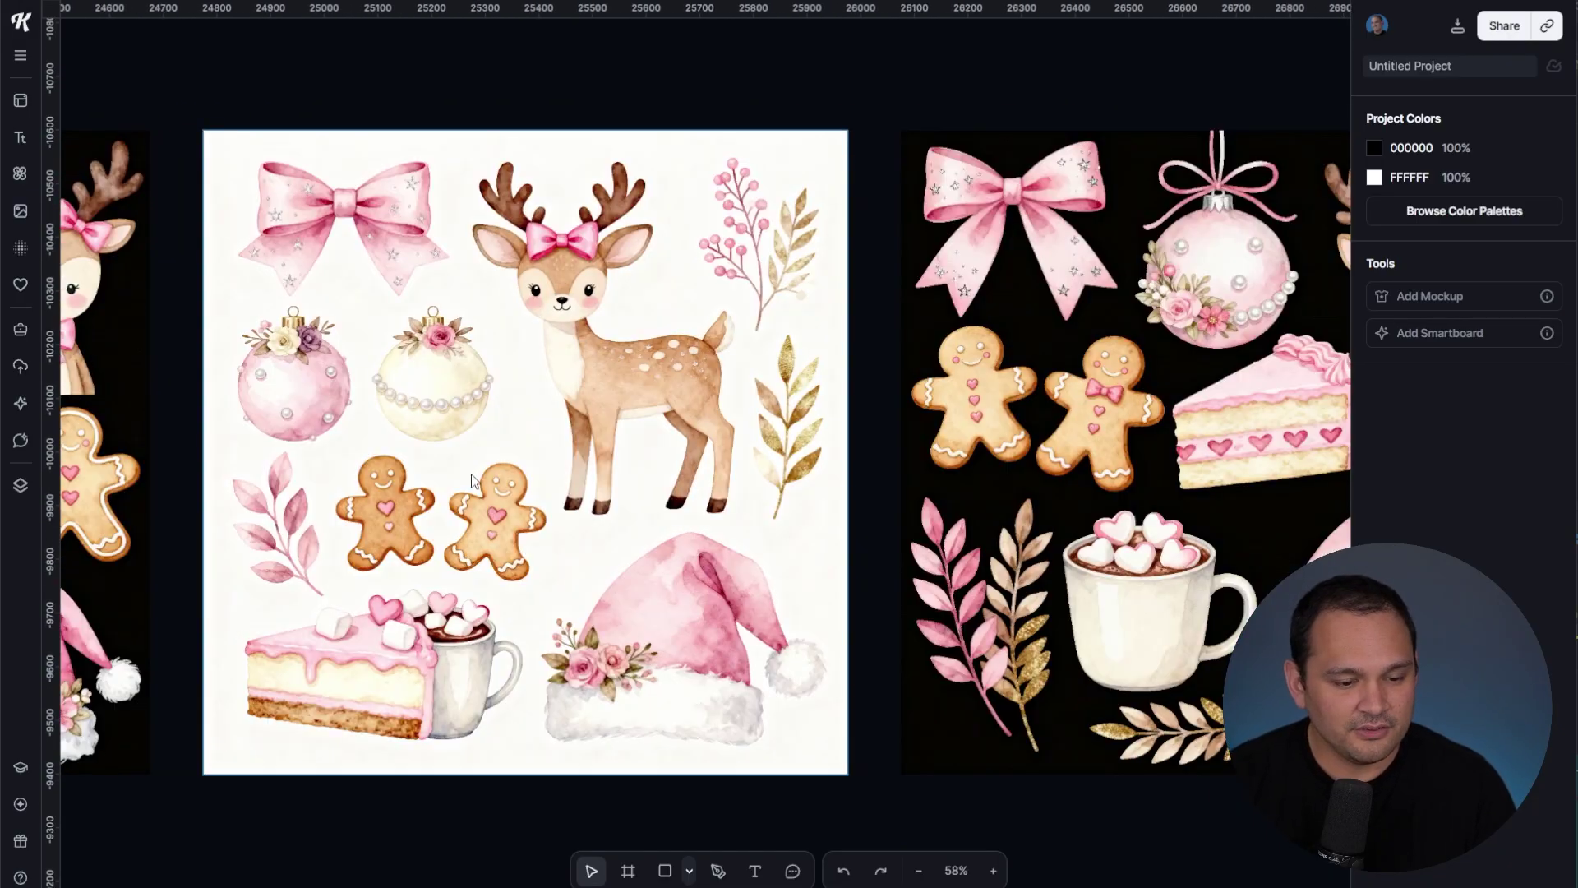
left_click(499, 226)
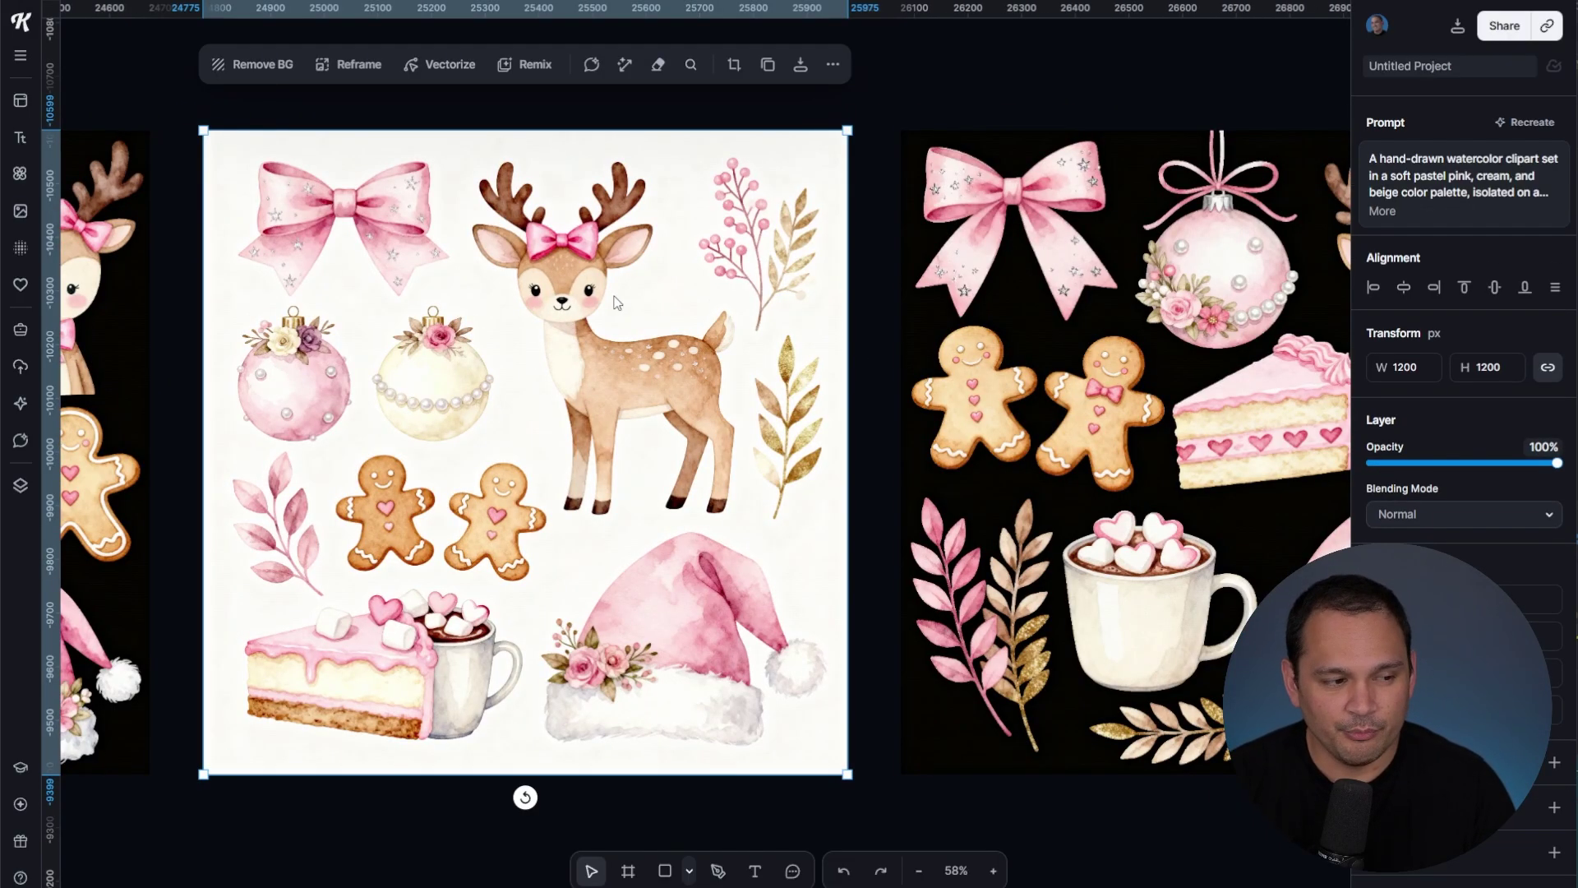
scroll(866, 516, "right", 5)
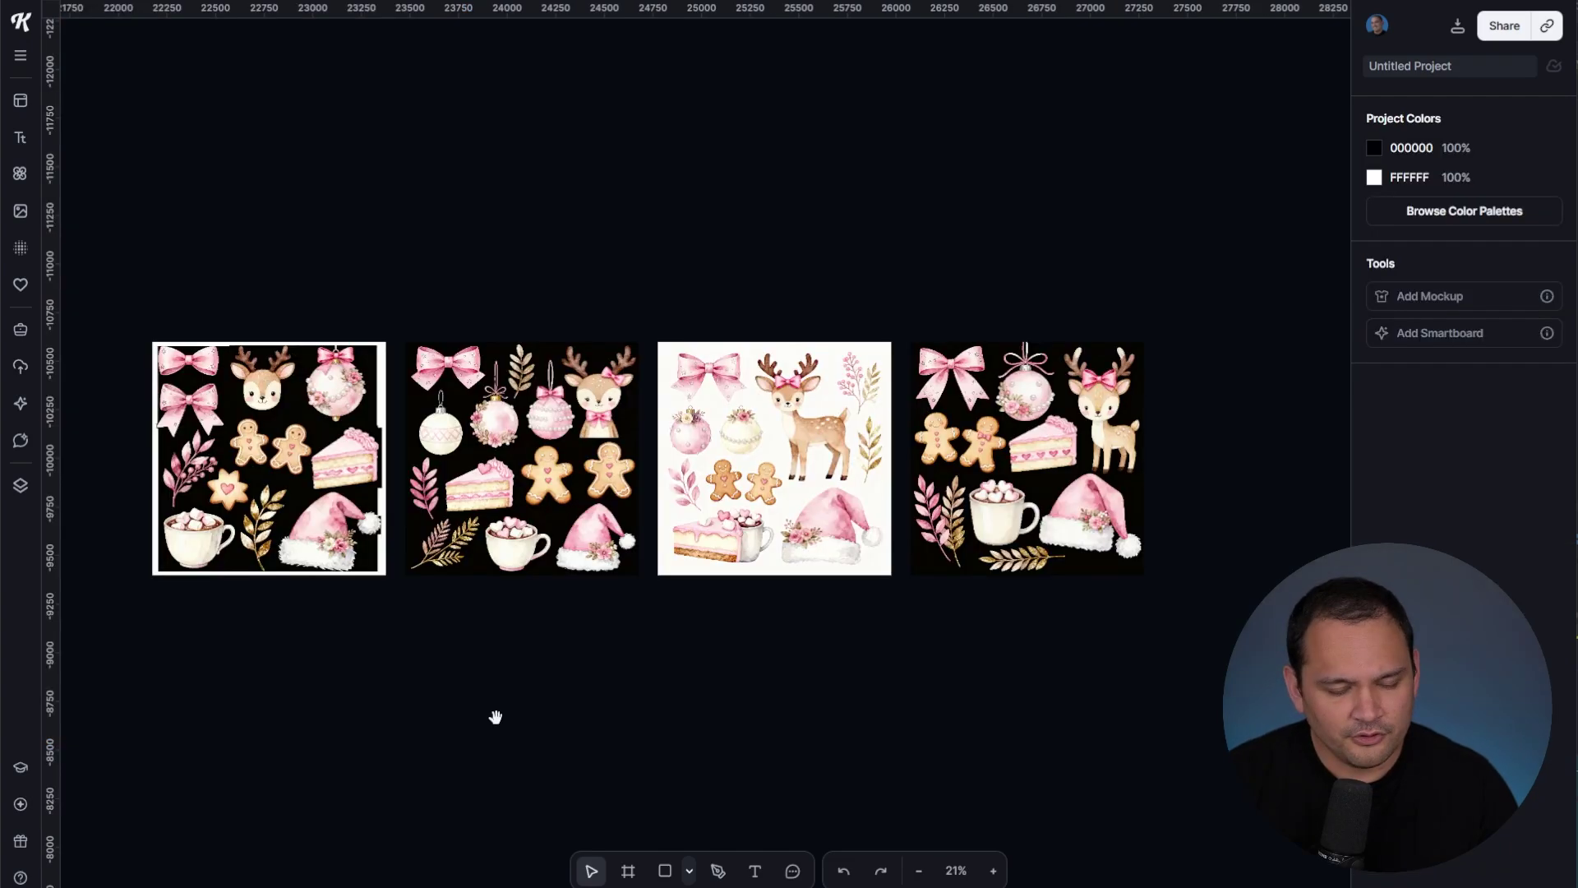
Step: Replace the image prompt with the watercolor Venetian trattoria by a quiet canal description and generate four 1:1 images with Seedream 4
left_click_drag(536, 727, 690, 392)
left_click(20, 402)
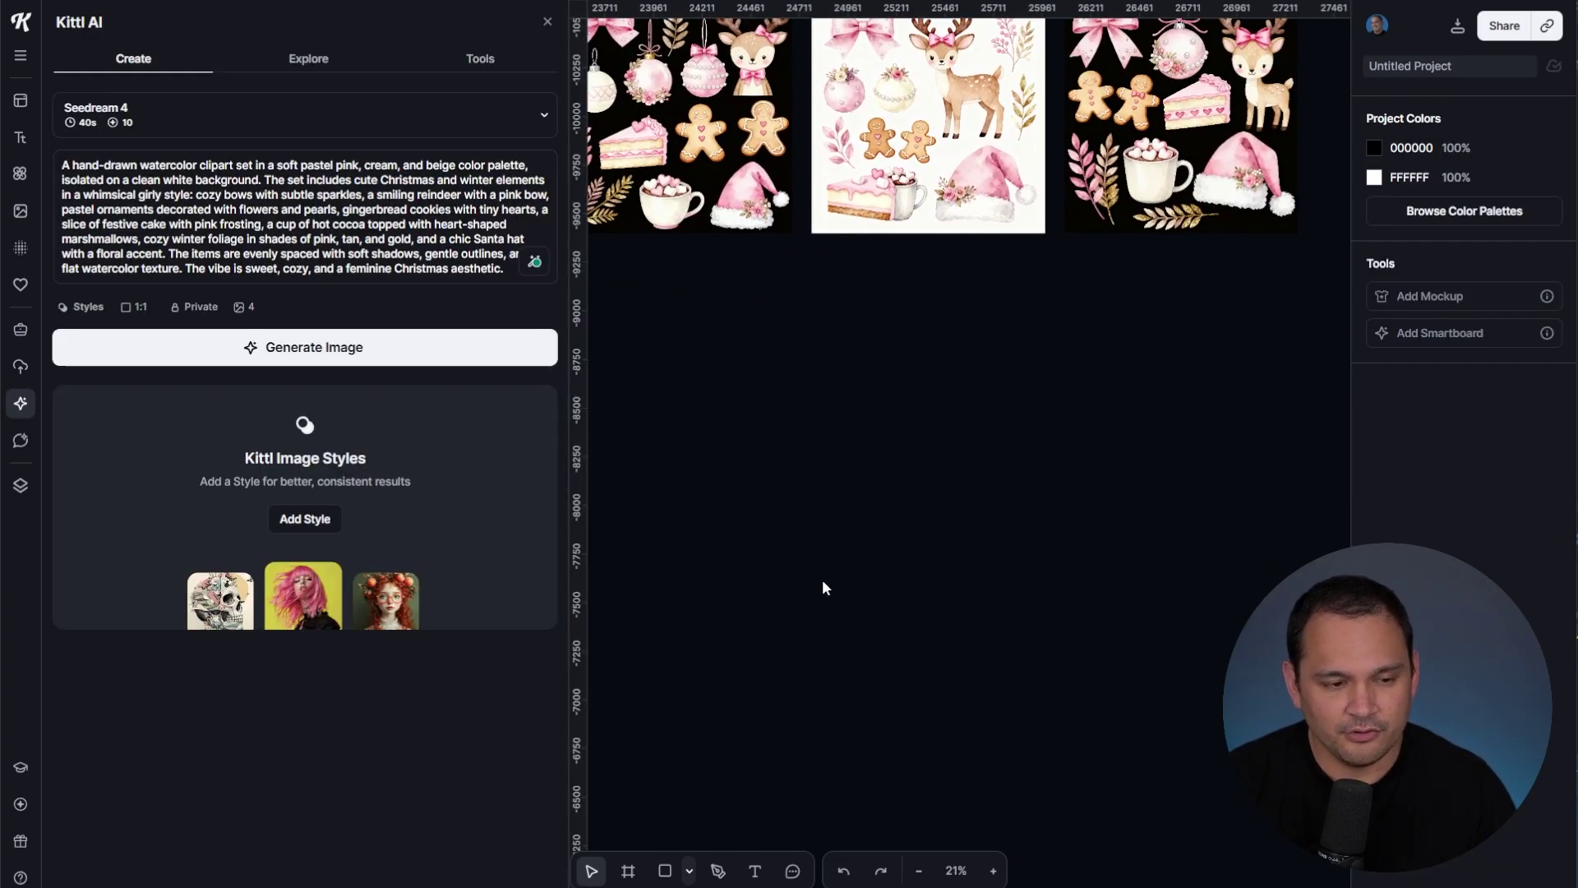
left_click_drag(825, 591, 814, 510)
left_click(430, 240)
key("ctrl+a")
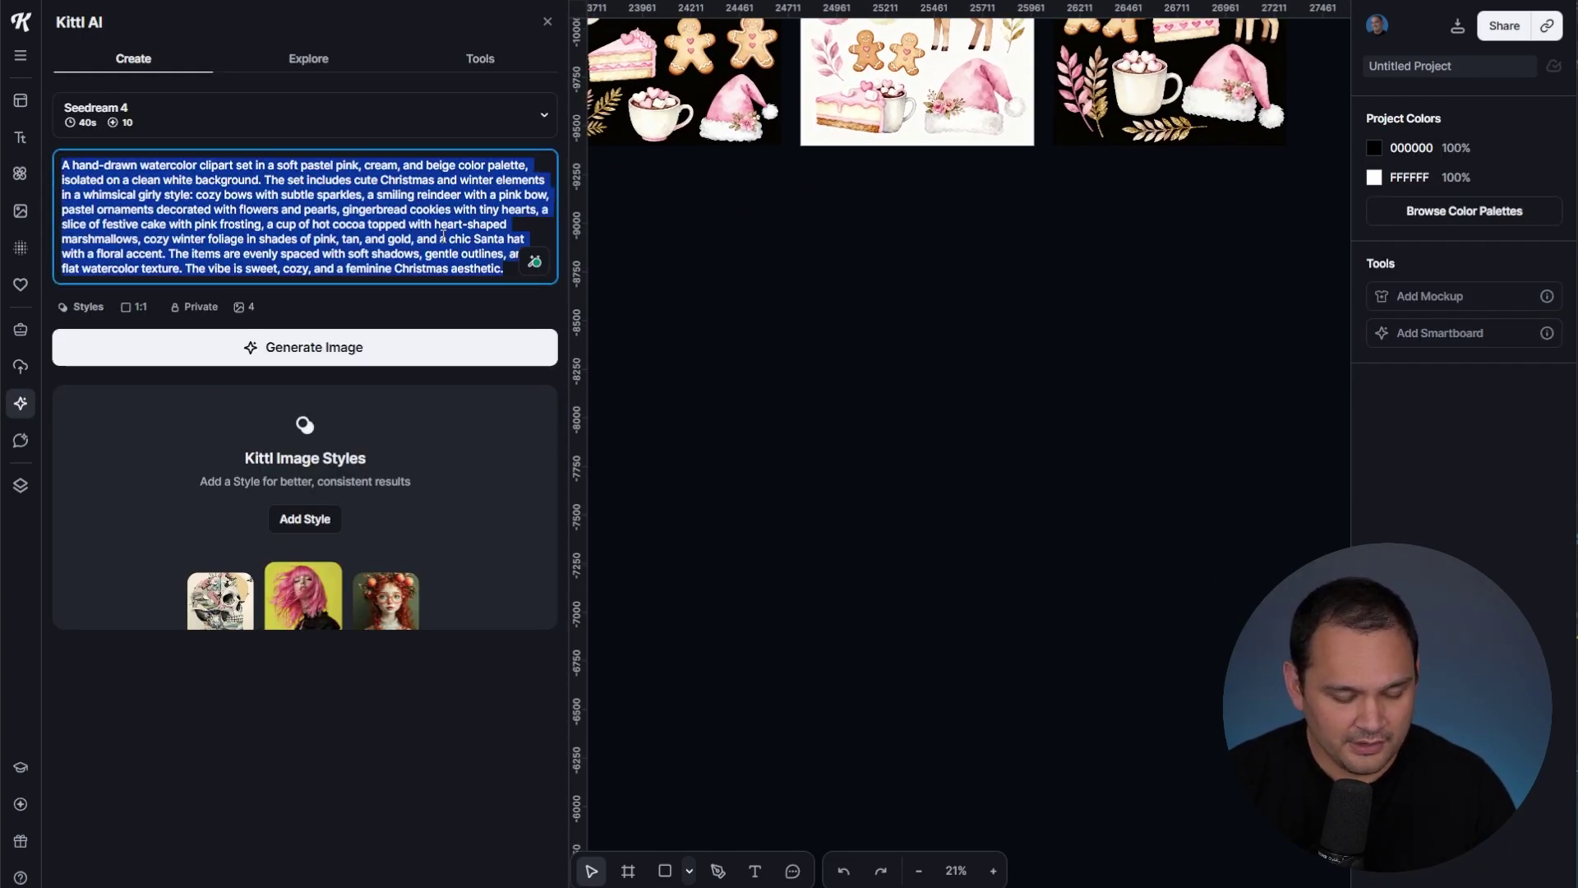
type("A charming Venetian trattoria in watercolor, nestled by a quiet canal with a classic stone bridge in the background. The trattoria has a deep green awning, its warm window light shimmering on the canal's surface. Small wrought-iron tables and chairs sit on the stone patio, with terracotta pots of vibrant geraniums adding a splash of color. The ancient buildings are in warm ochre and sienna tones. This serene, romantic Venetian evening is captured with soft, fluid brushstrokes. The palette includes deep greens, terracotta, warm yellows, and cool, muted tones of water and stone. Centered composition, white background, highly detailed watercolor texture.")
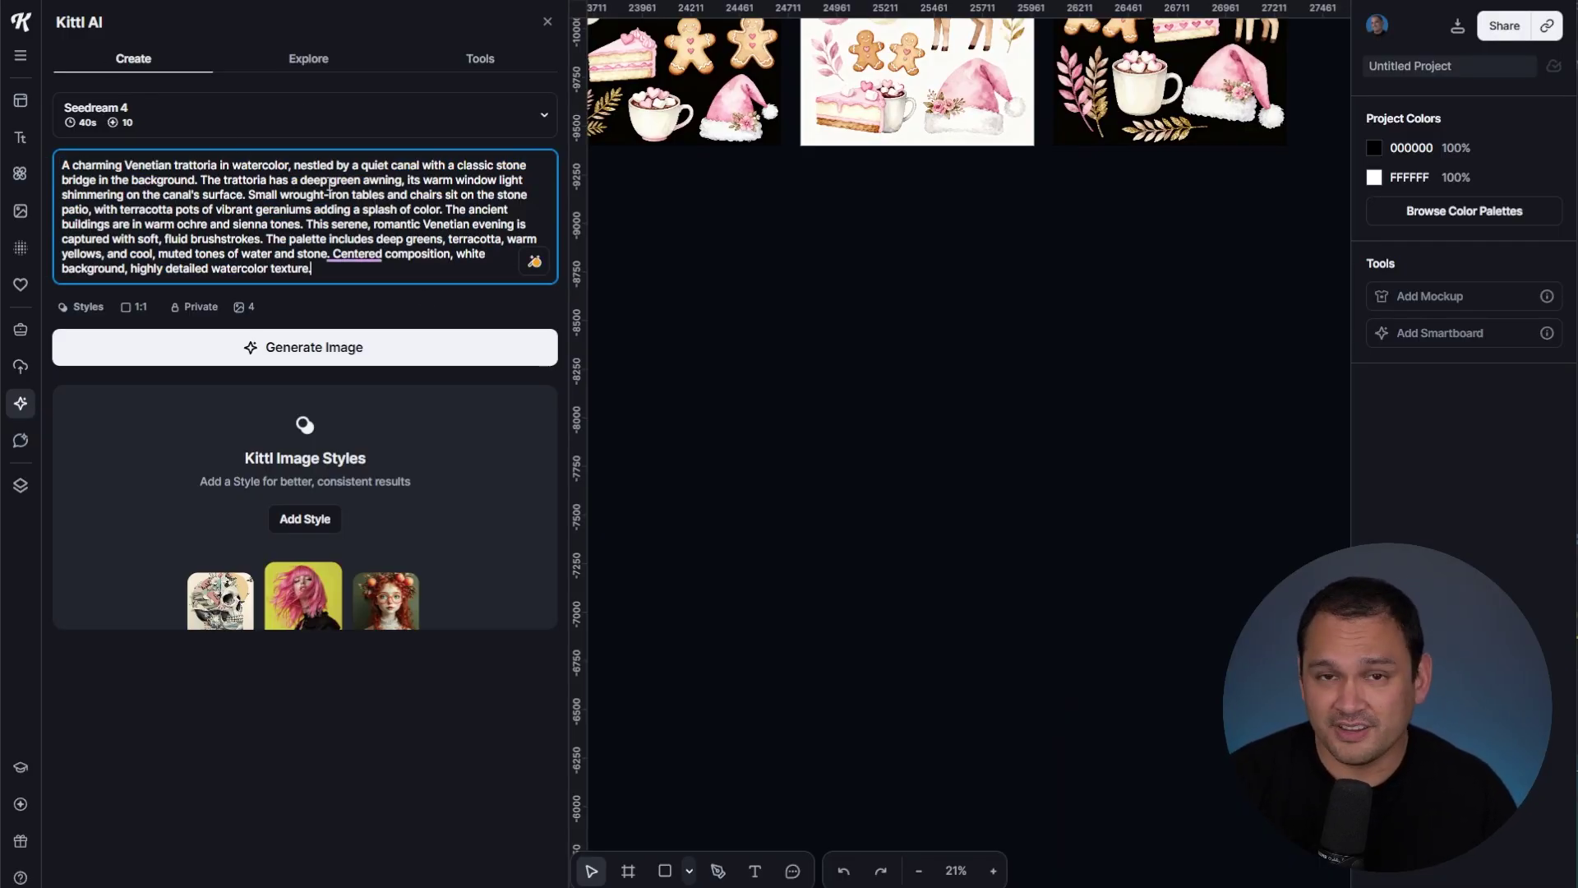
left_click(444, 362)
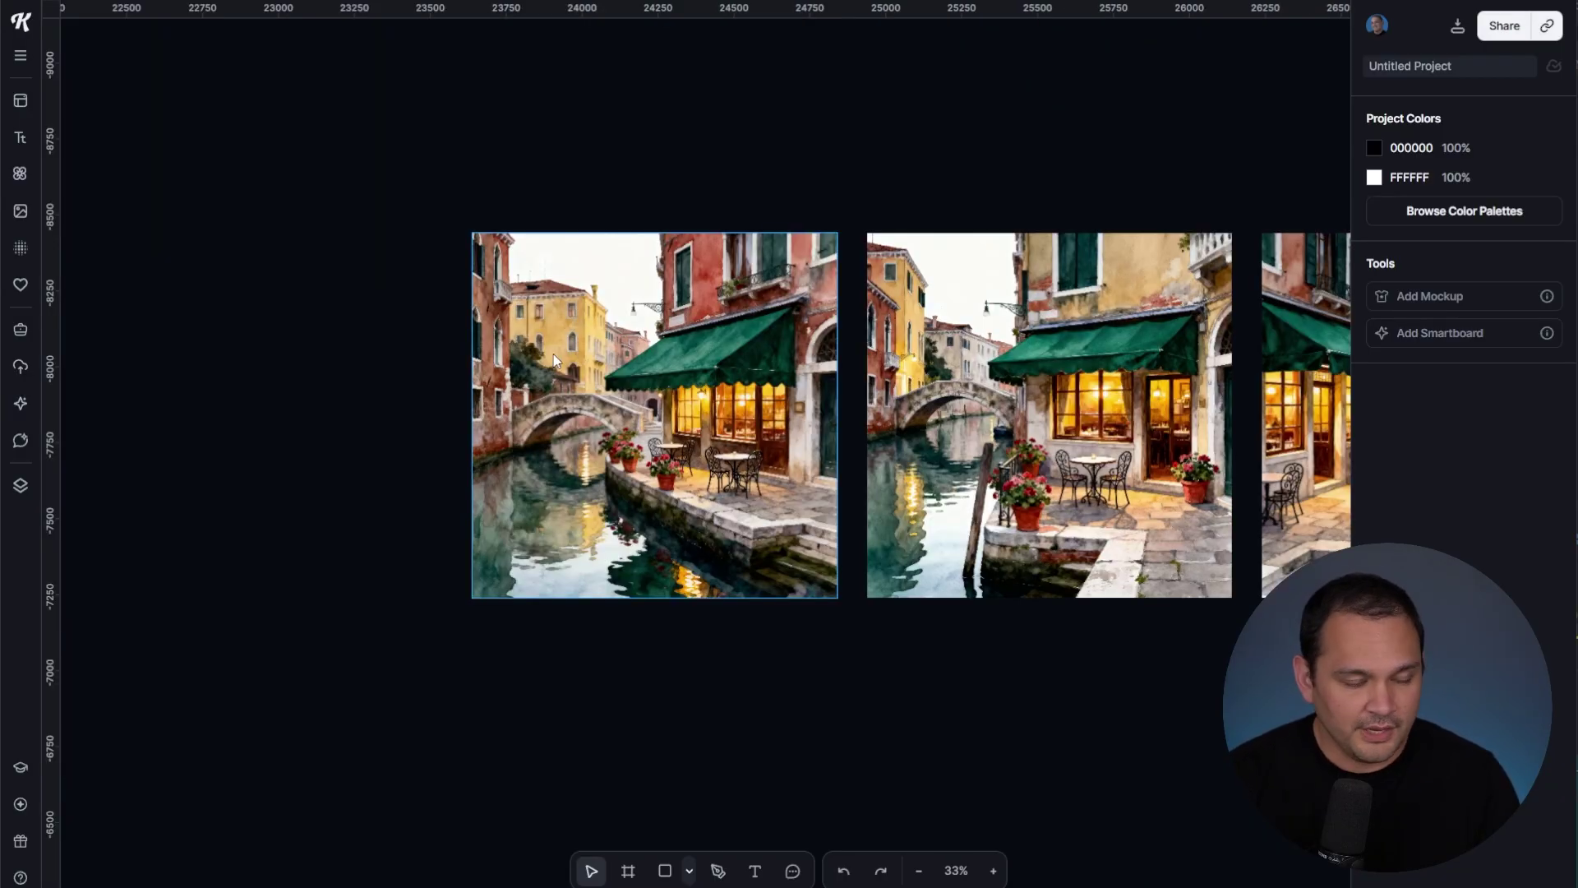
Step: Examine the four generated Venetian trattoria watercolors, comparing their awnings, canal, bridge and patio details
scroll(505, 398, "up", 5)
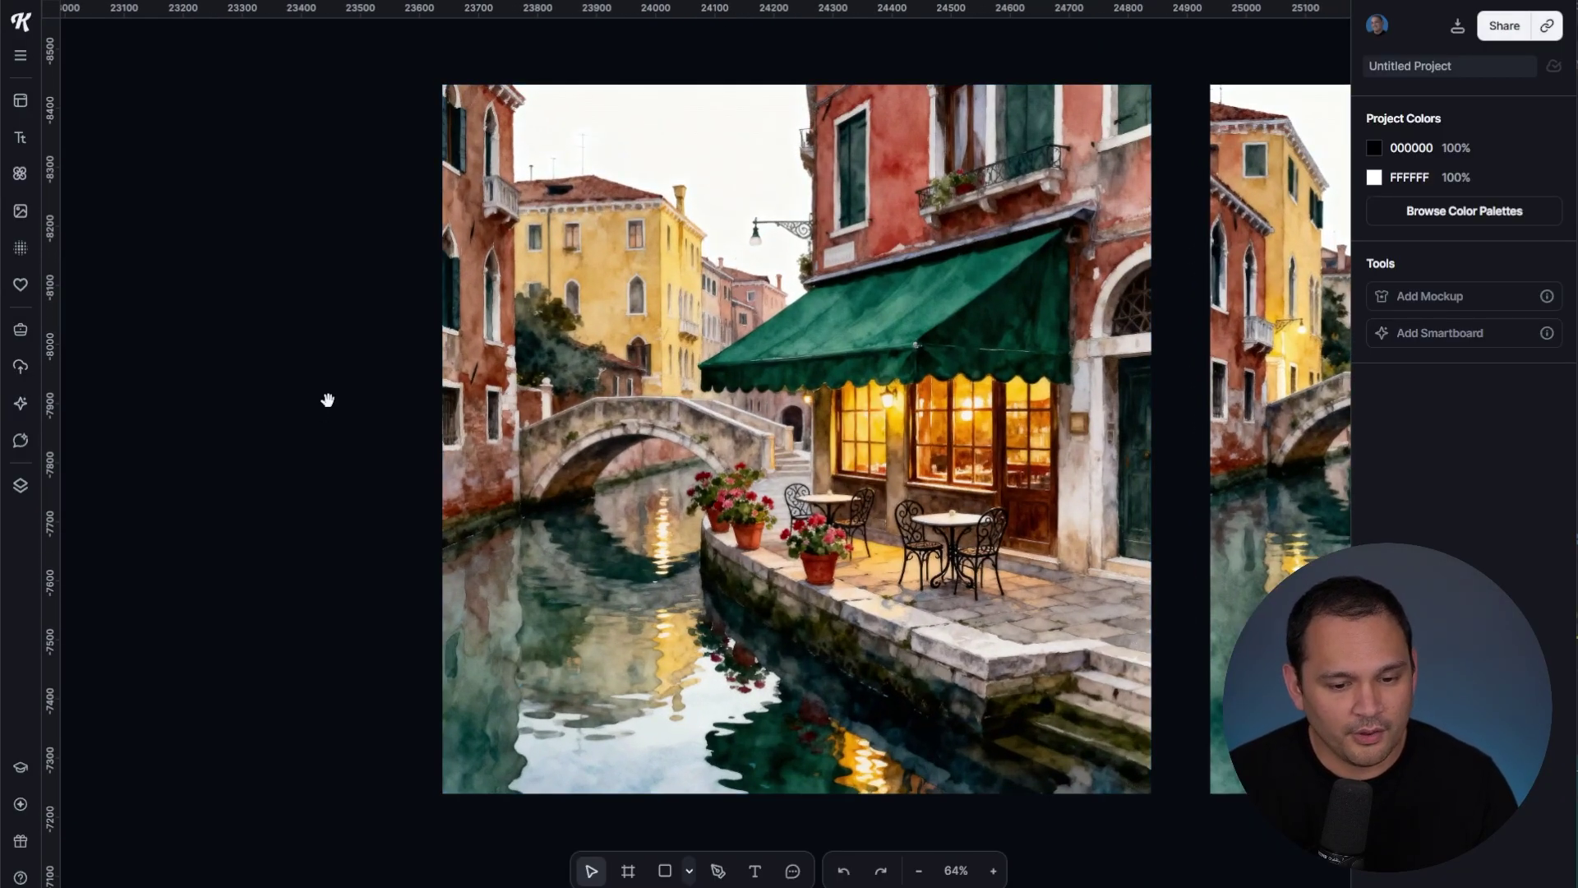
left_click_drag(324, 398, 186, 408)
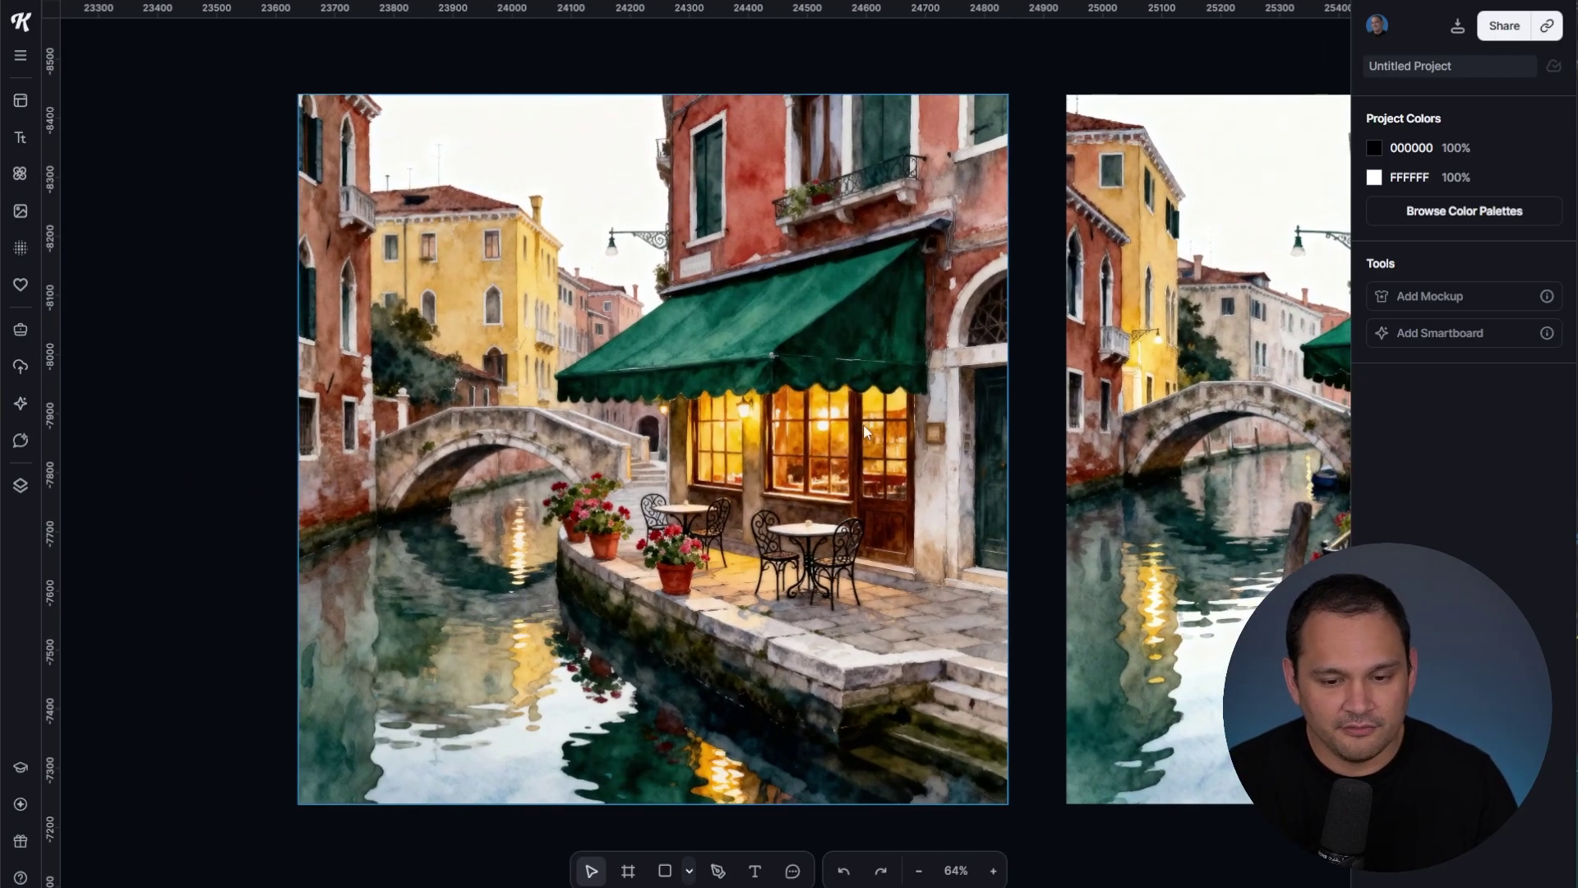
scroll(1023, 407, "down", 1)
left_click_drag(1057, 414, 531, 388)
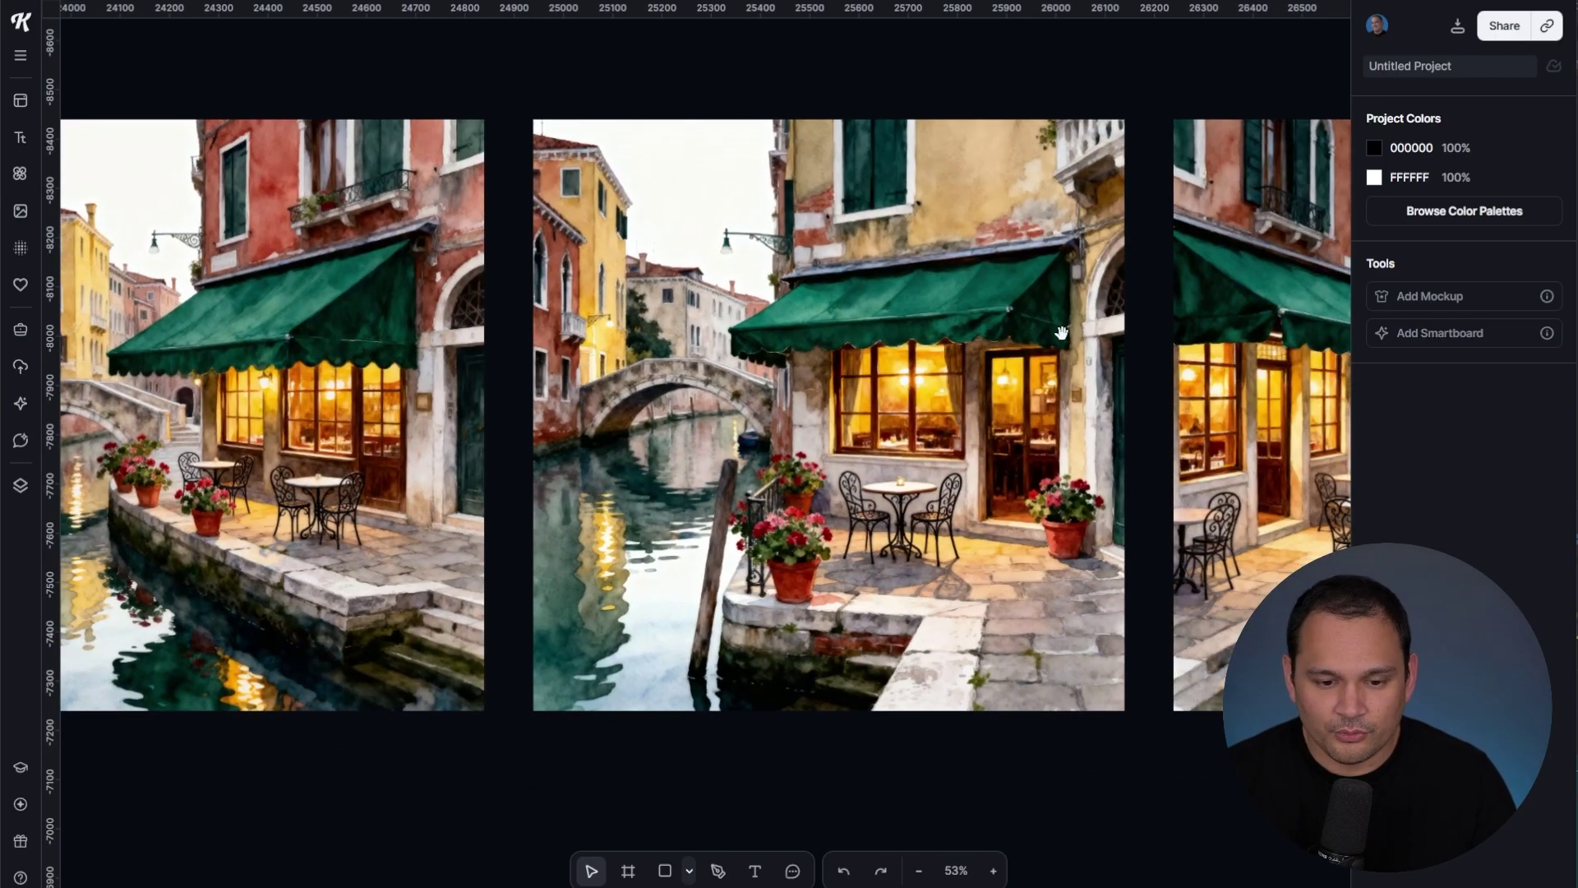
left_click_drag(1047, 336, 878, 379)
scroll(877, 379, "right", 10)
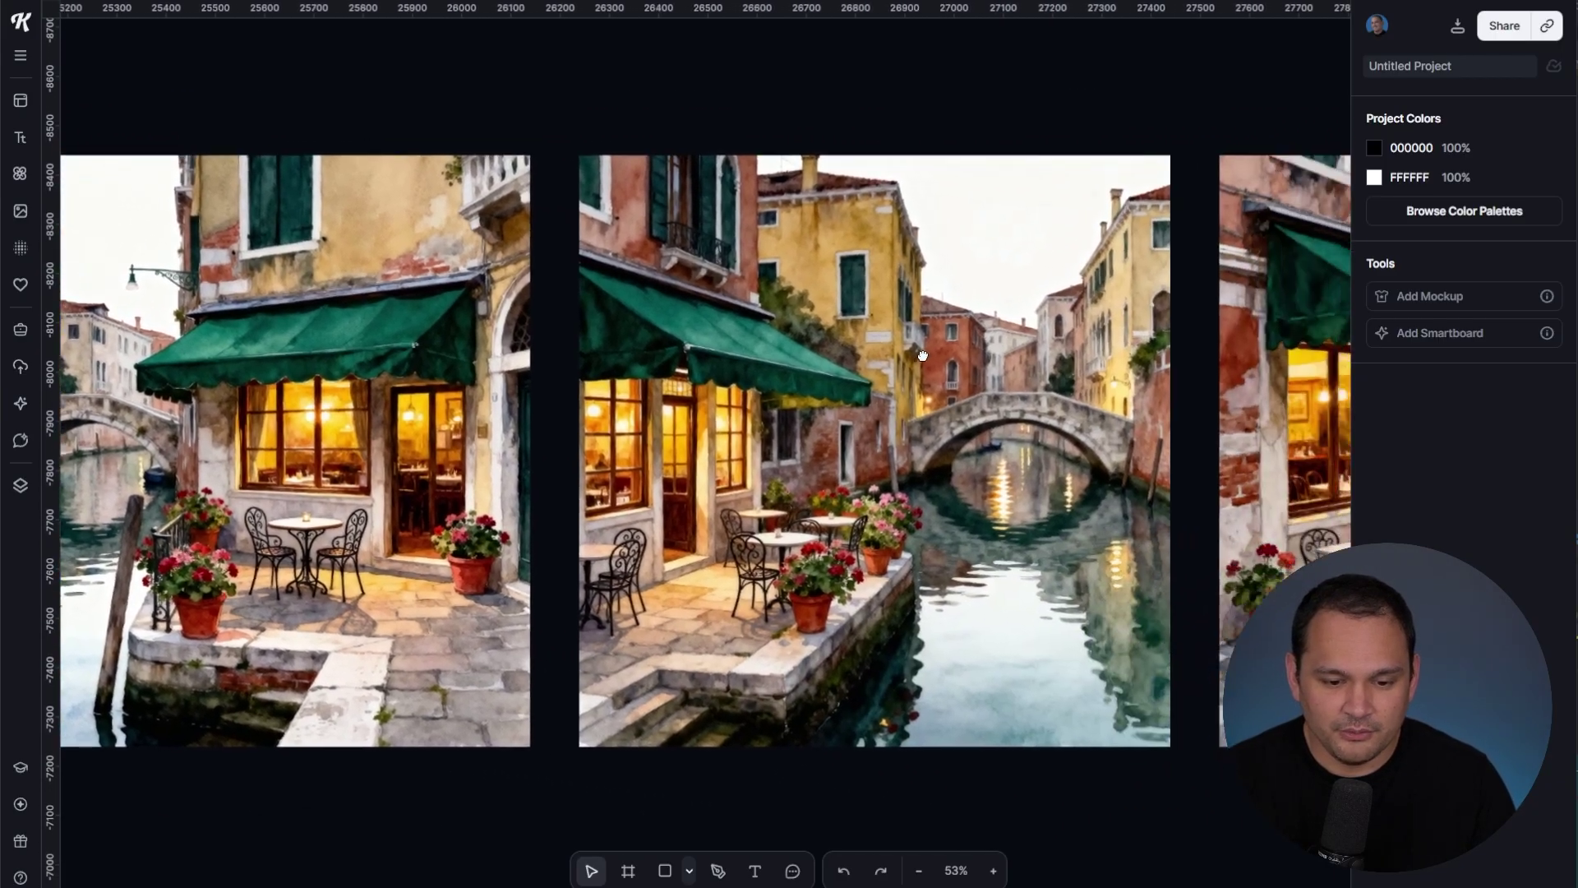
scroll(888, 328, "right", 10)
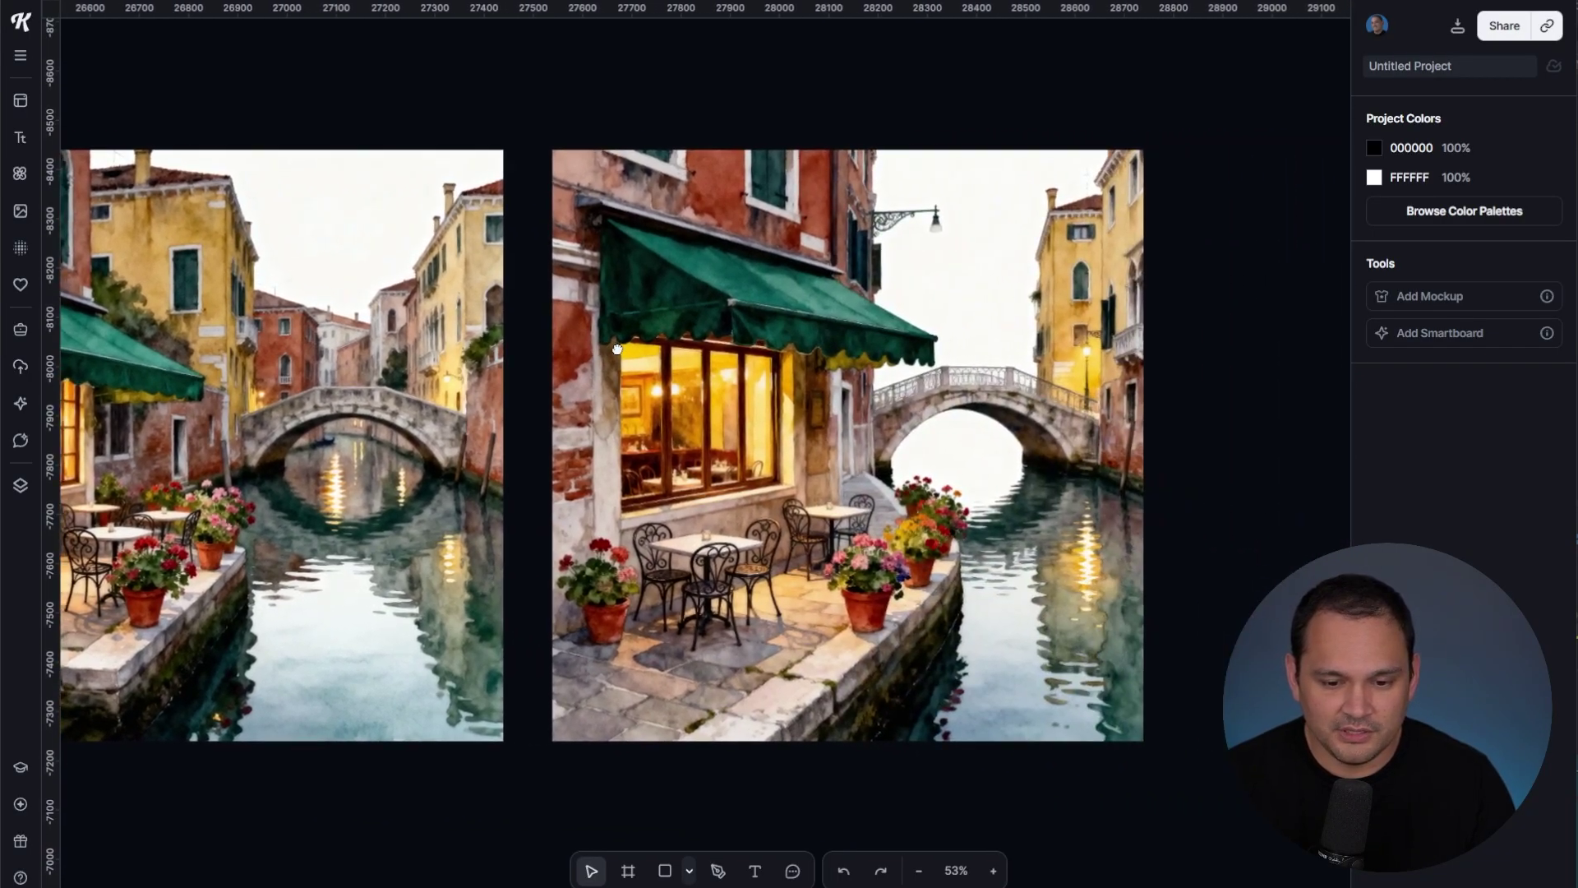
scroll(888, 328, "left", 15)
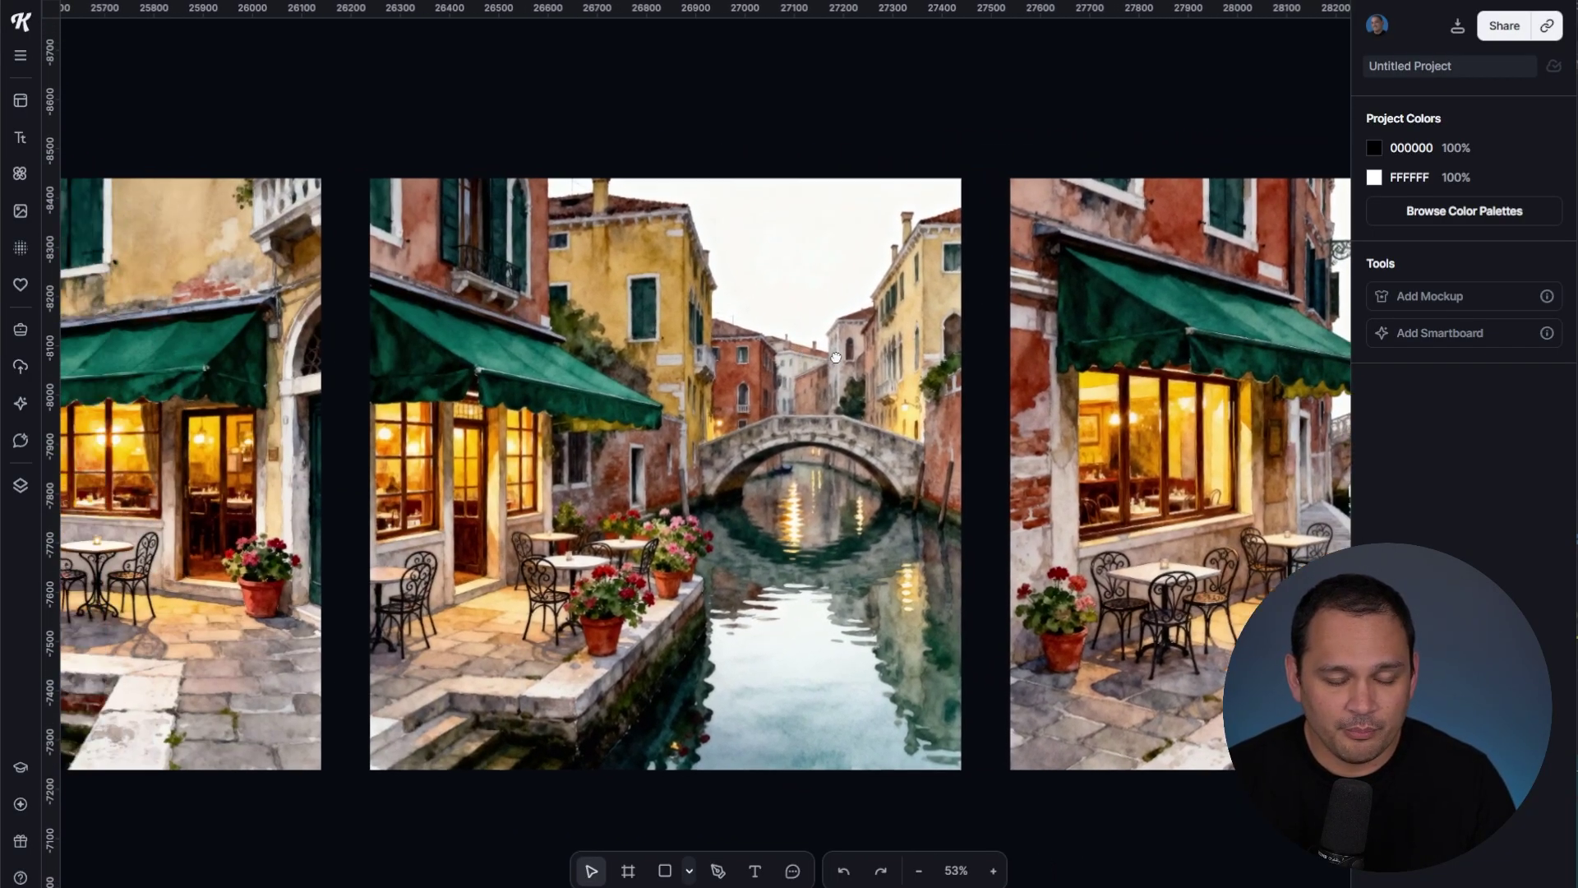
scroll(724, 351, "left", 9)
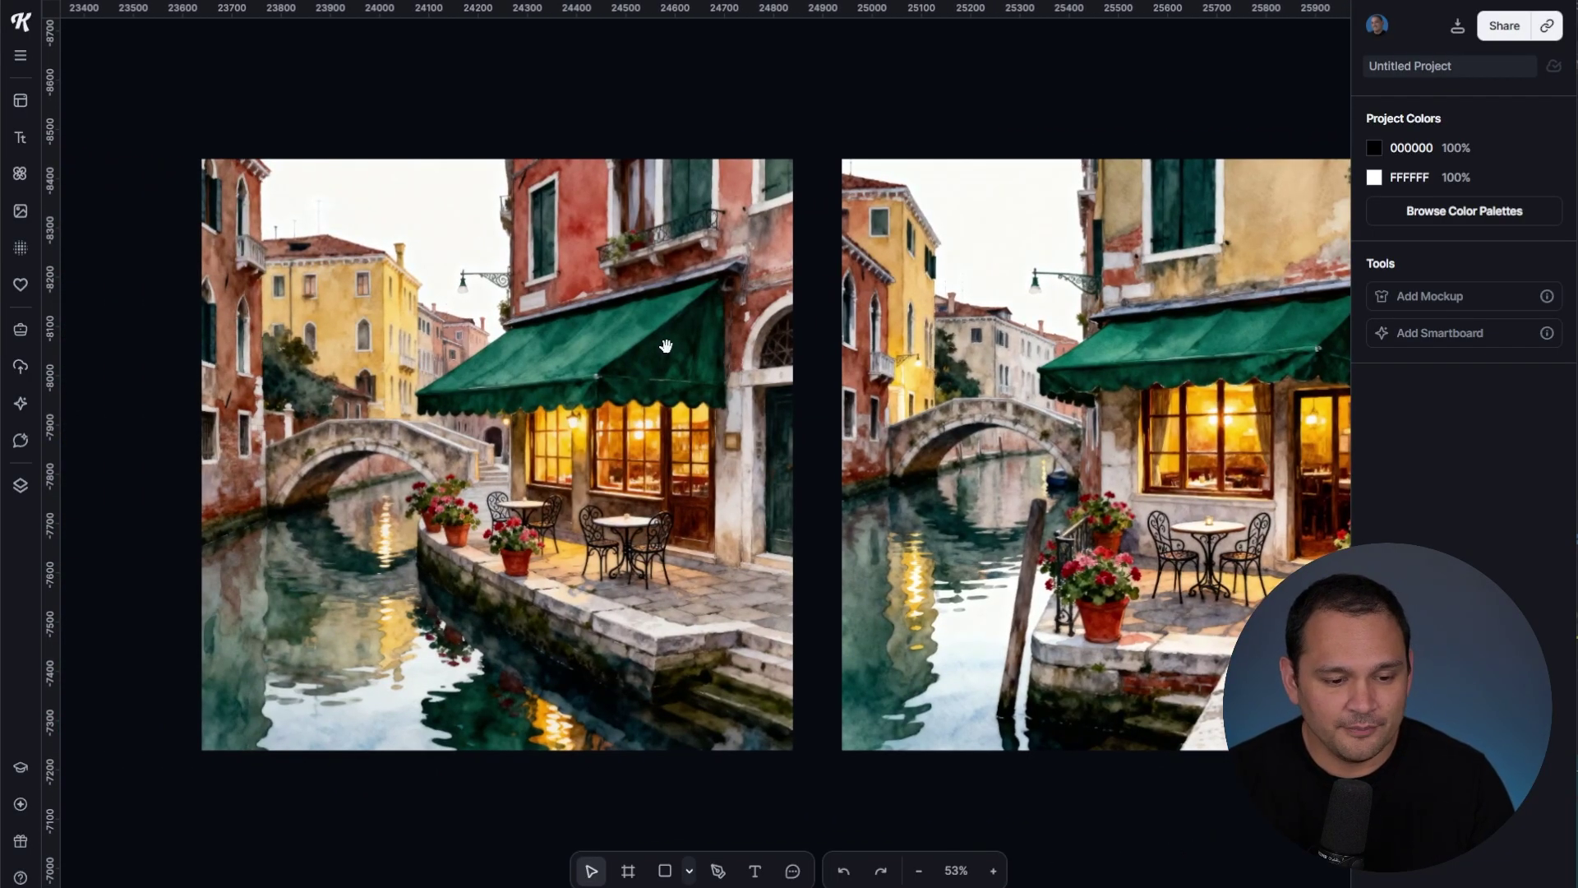